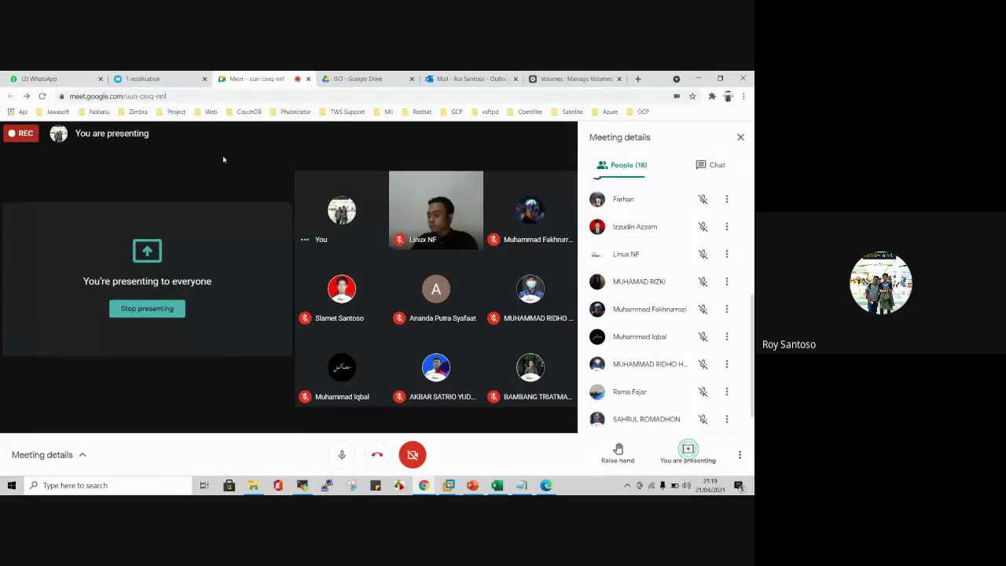
Step: Switch the shared browser to the Openfiler login page at 10.0.0.12:446
left_click(574, 77)
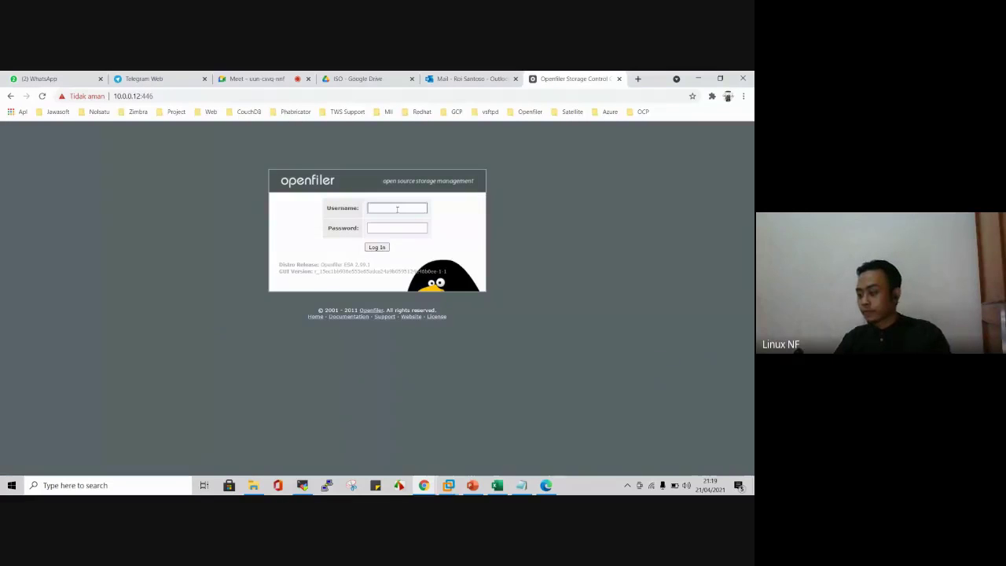
Step: Log in to the Openfiler console with the saved username and the account password
left_click(397, 207)
left_click(398, 223)
left_click(397, 227)
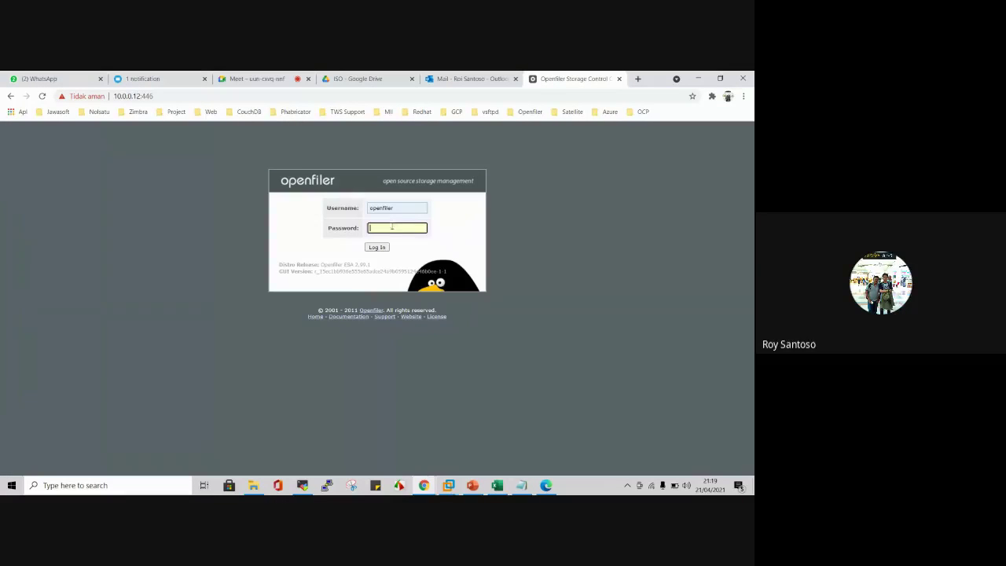
type("password")
key("Return")
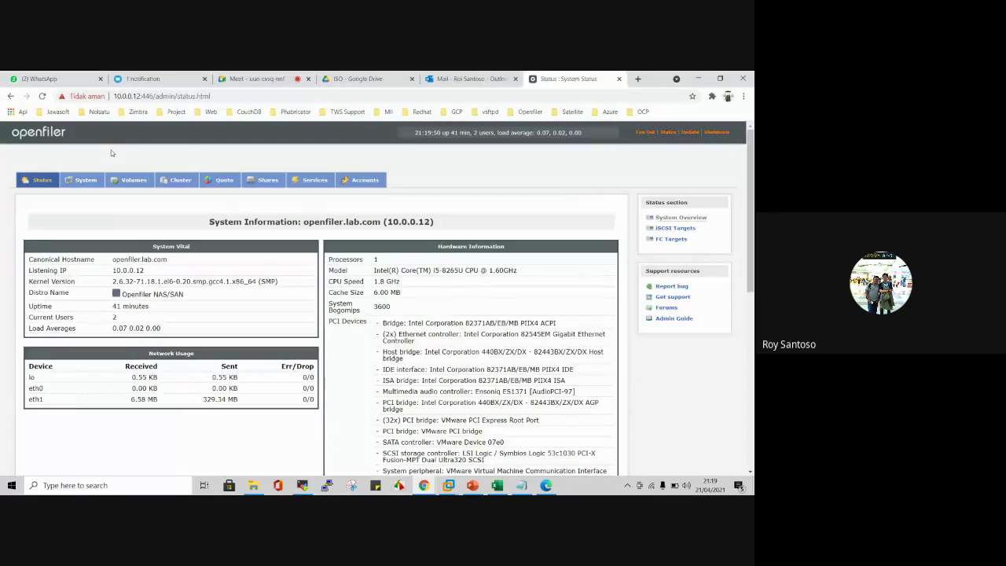
left_click(530, 487)
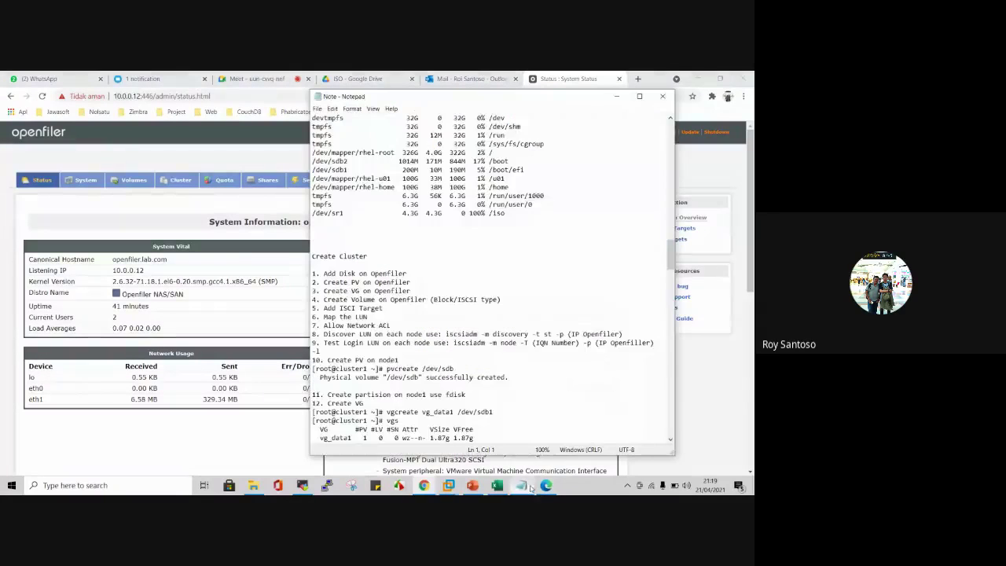
scroll(472, 314, "down", 2)
left_click(253, 484)
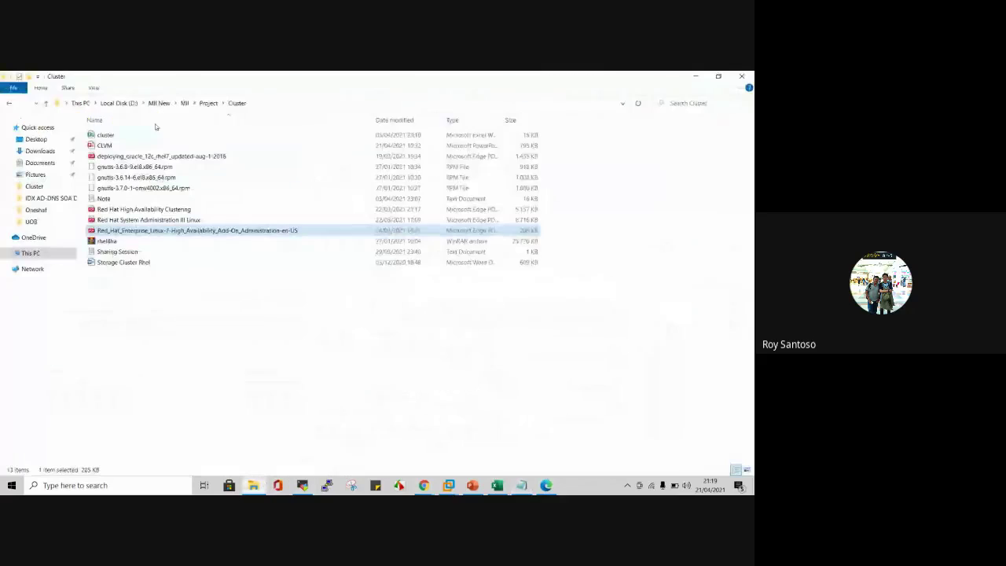
double_click(132, 199)
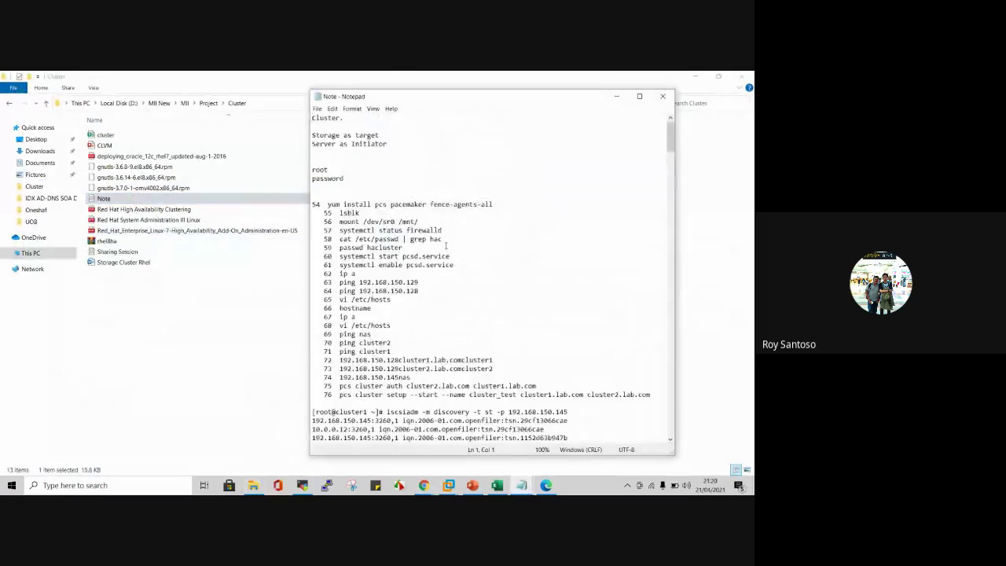
scroll(446, 246, "down", 15)
scroll(445, 246, "up", 12)
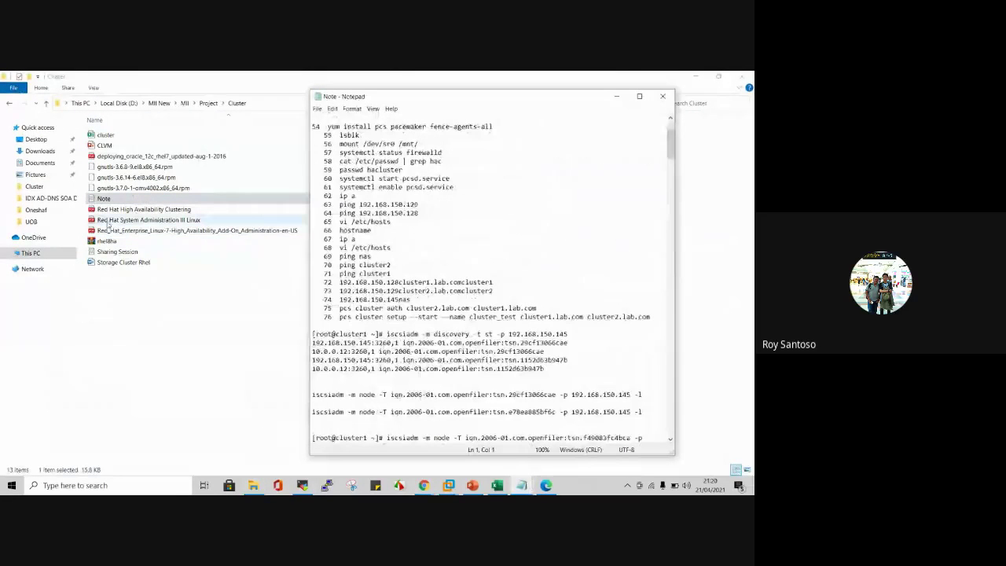
double_click(117, 252)
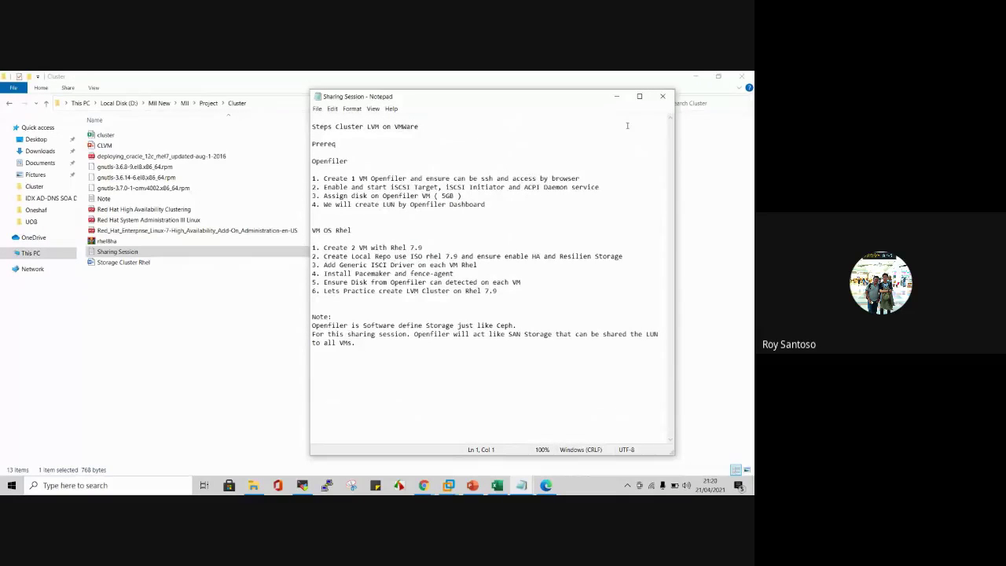
left_click(663, 96)
left_click(695, 76)
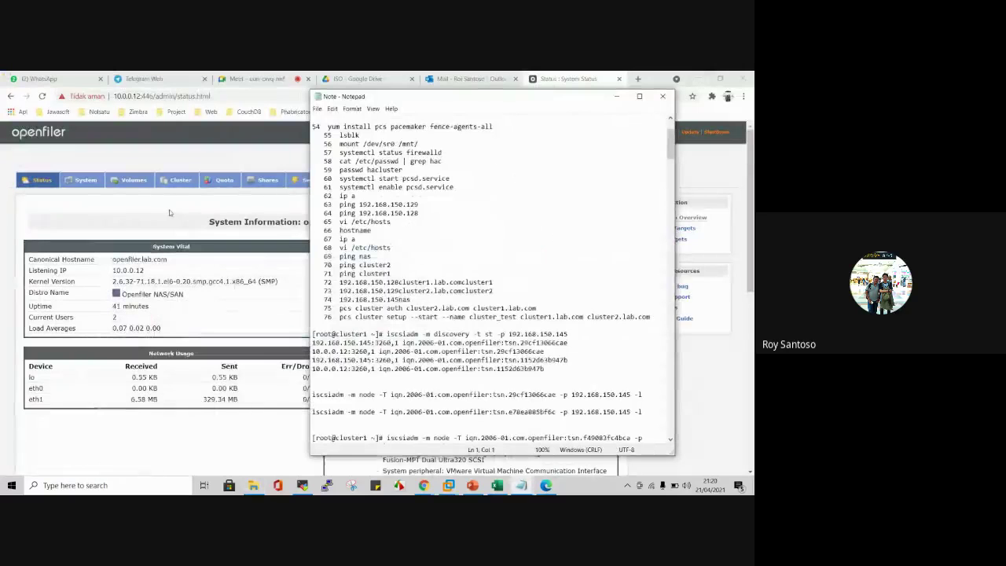
left_click(163, 206)
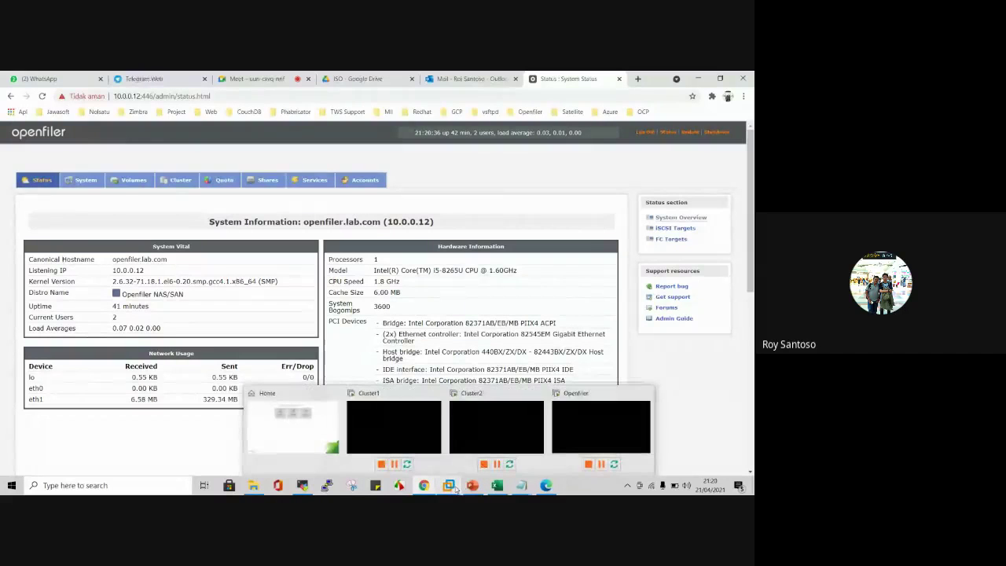
Step: Bring up MobaXterm on the 10.0.0.10 cluster1 session and clear its screen
left_click(311, 482)
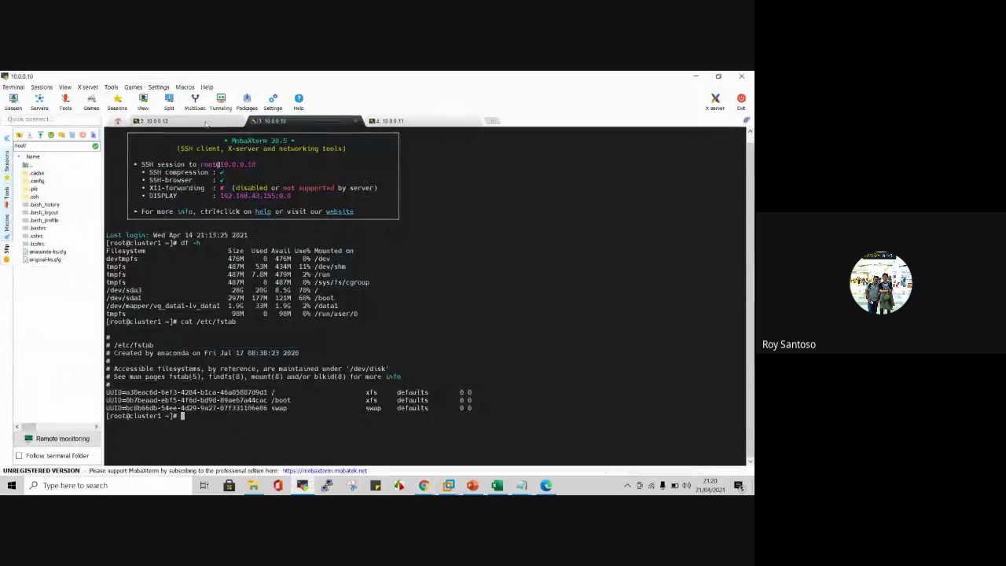
left_click(283, 121)
left_click(285, 122)
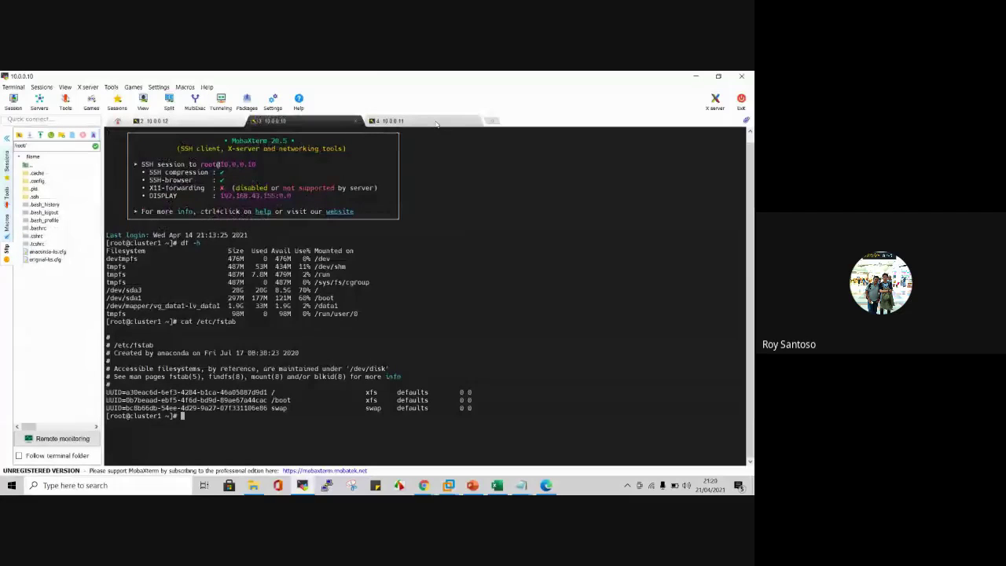
left_click(391, 121)
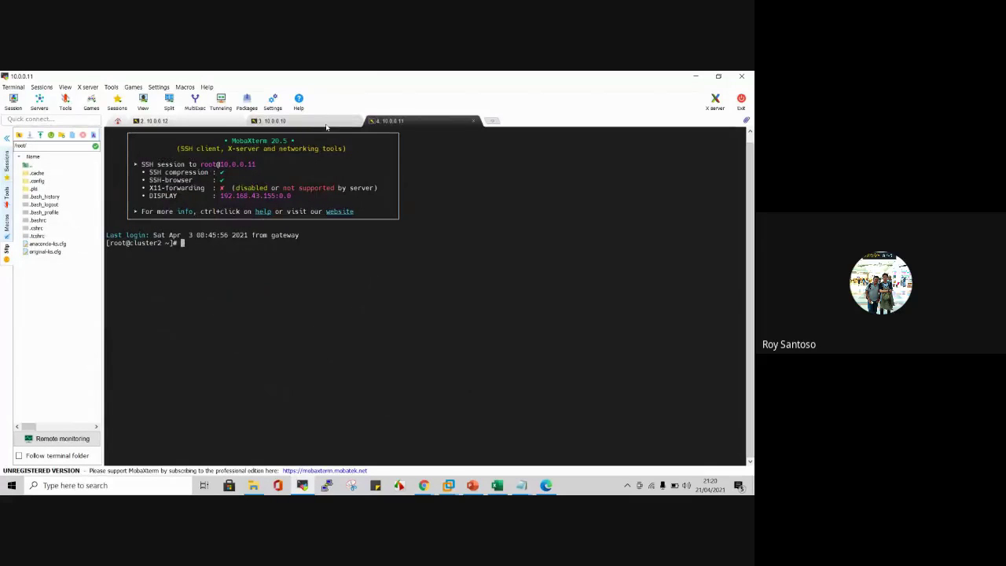
left_click(275, 121)
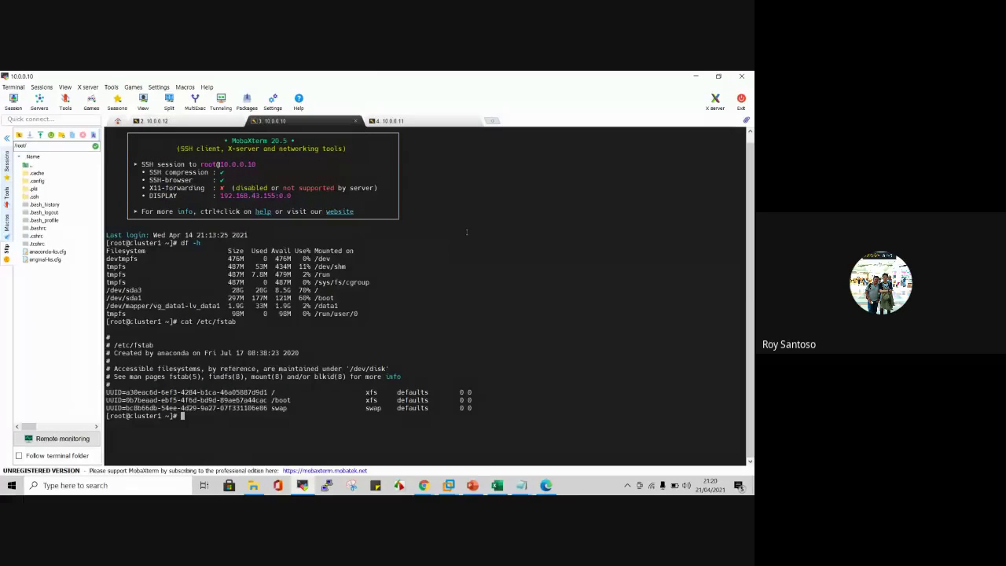
key("ctrl+l")
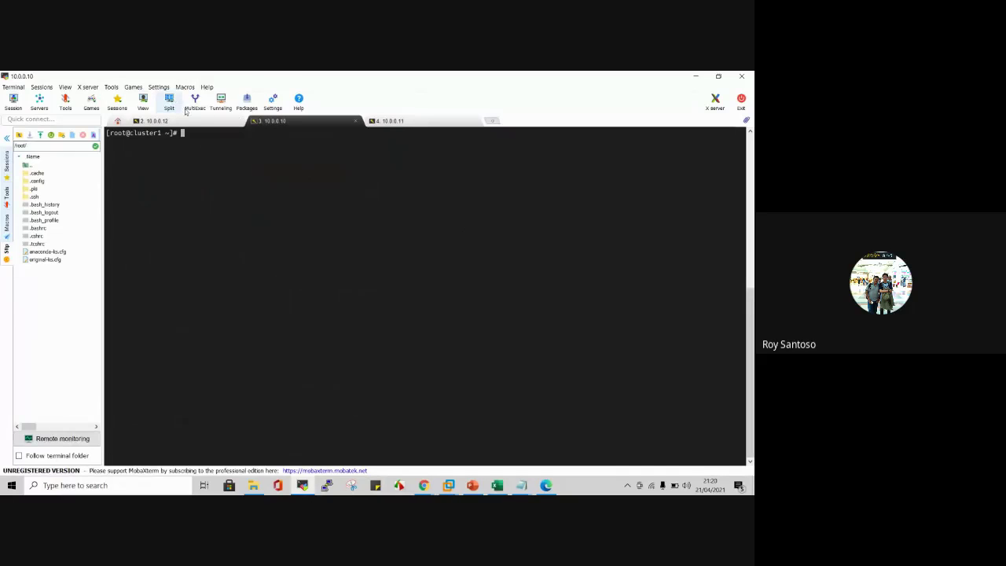
Step: Run hostname in all three terminals at once with MultiExec
left_click(195, 102)
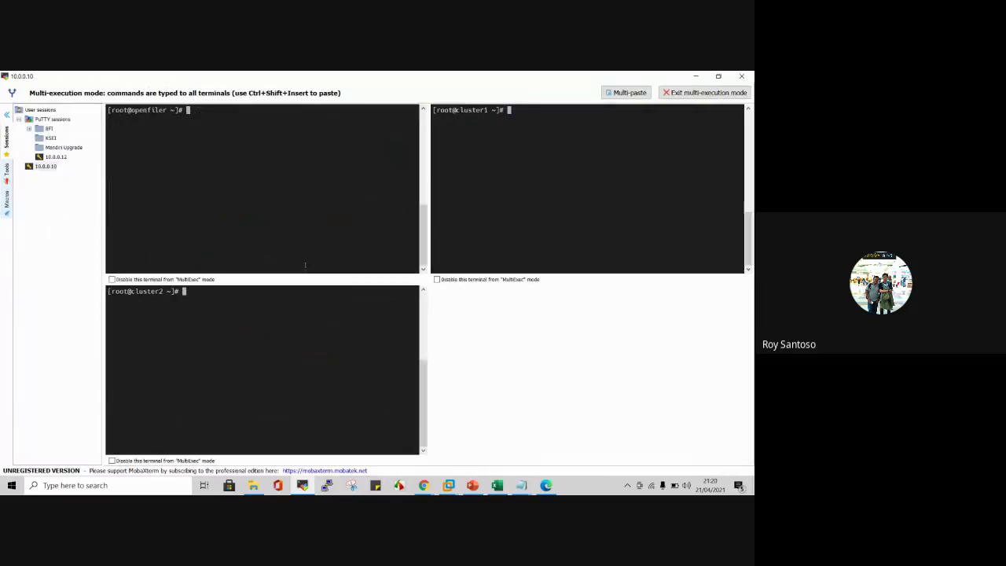
type("host")
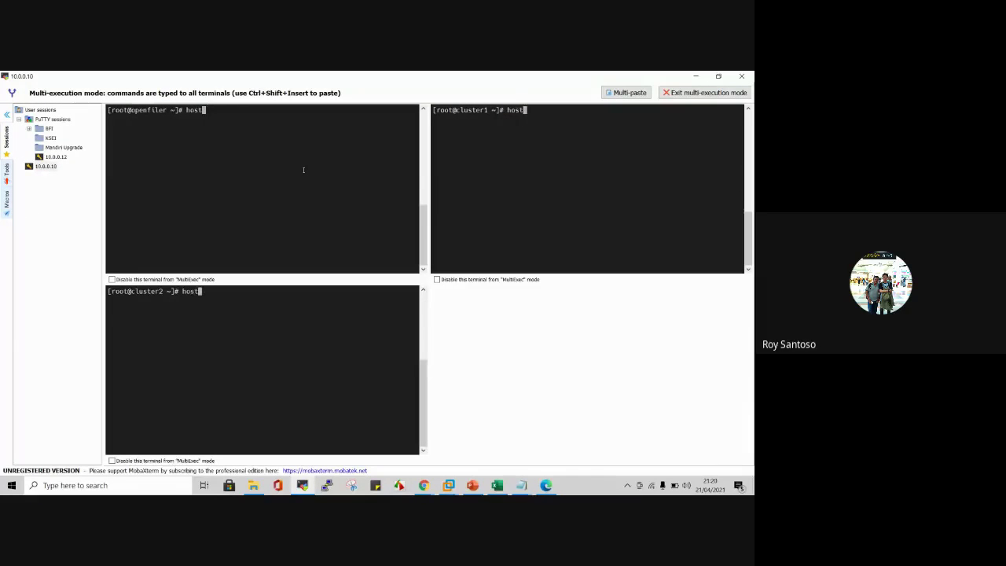
type("name")
key("Return")
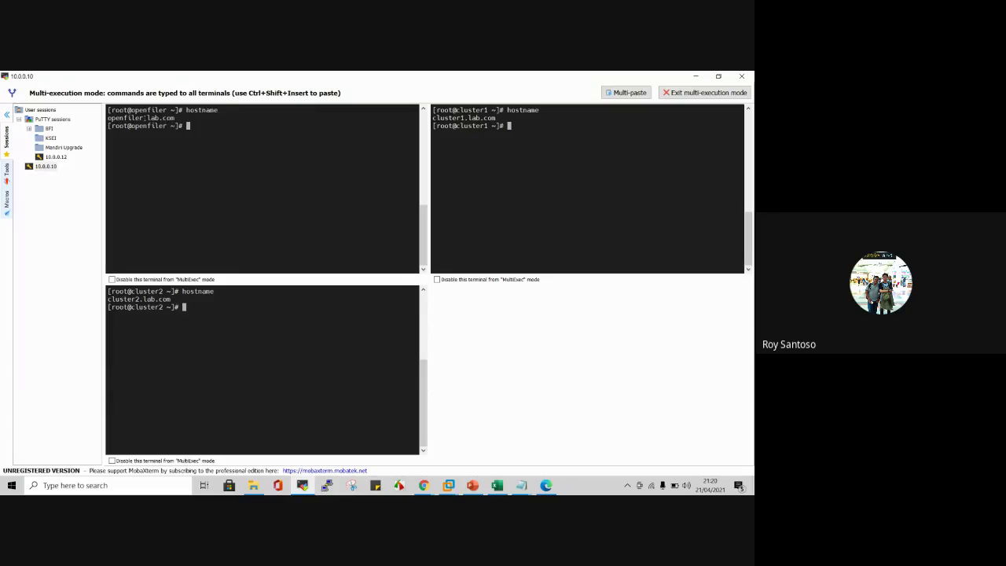
Step: Highlight each reported hostname: openfiler.lab.com, cluster1.lab.com and cluster2.lab.com
double_click(142, 117)
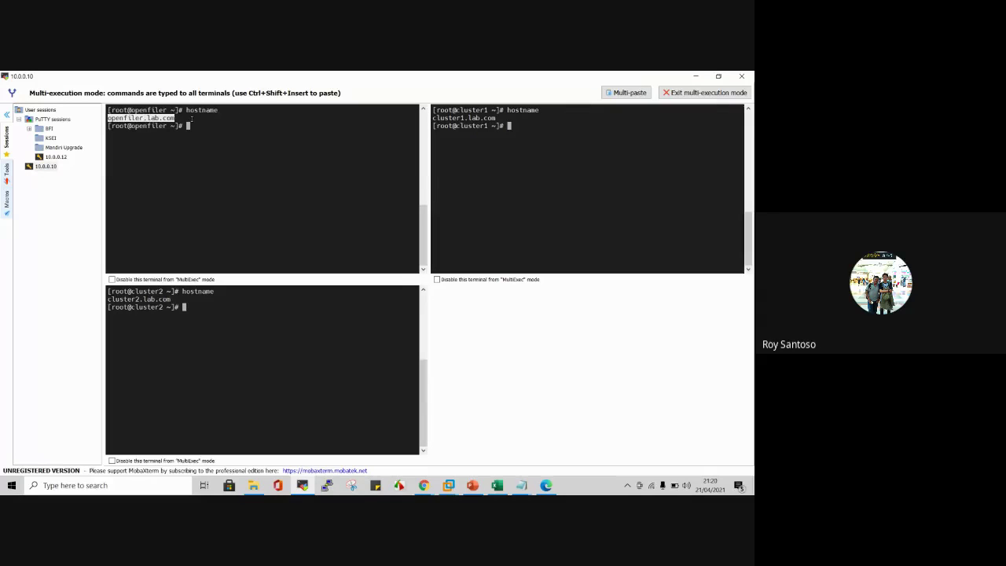
triple_click(142, 118)
left_click(146, 131)
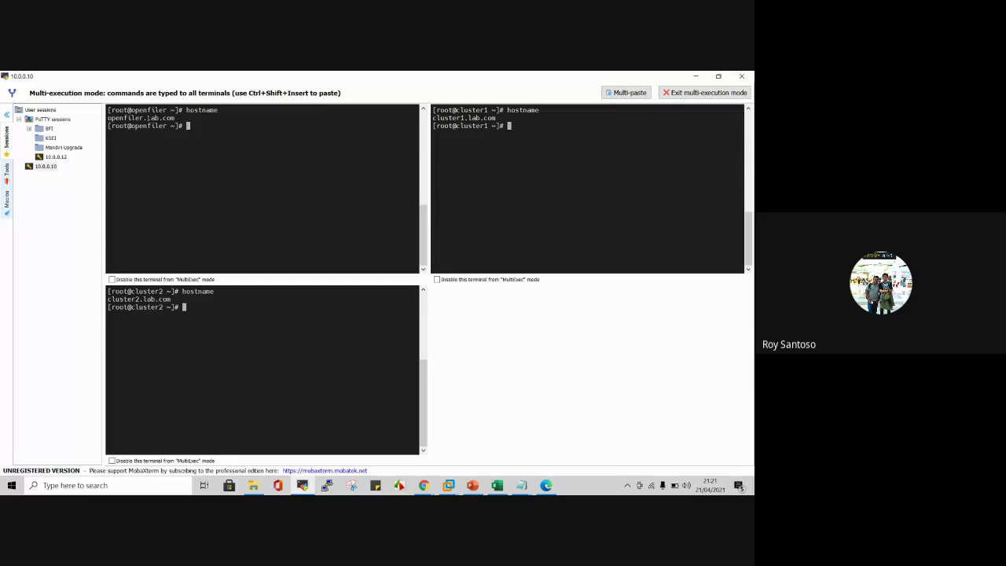
double_click(141, 117)
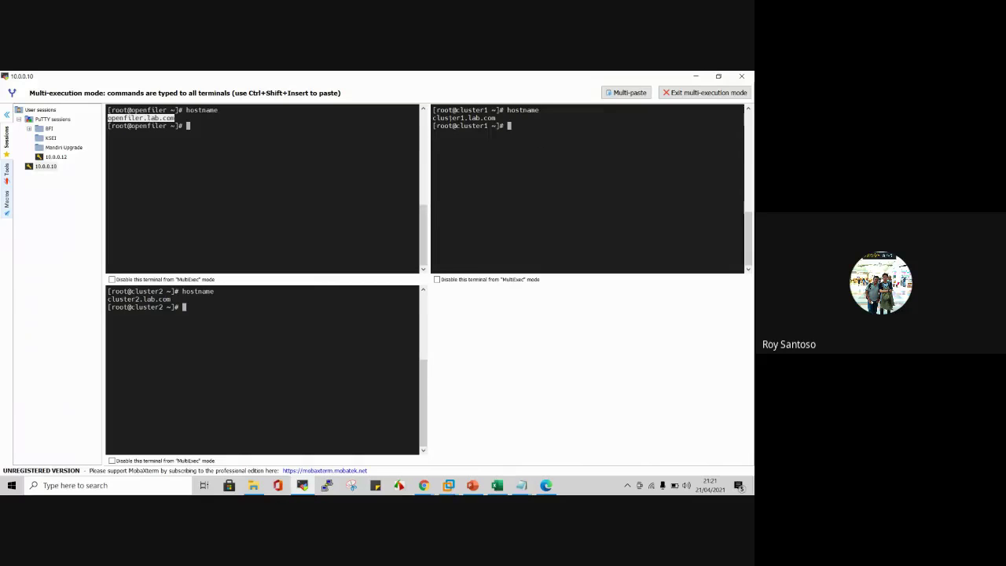
double_click(464, 118)
left_click(397, 159)
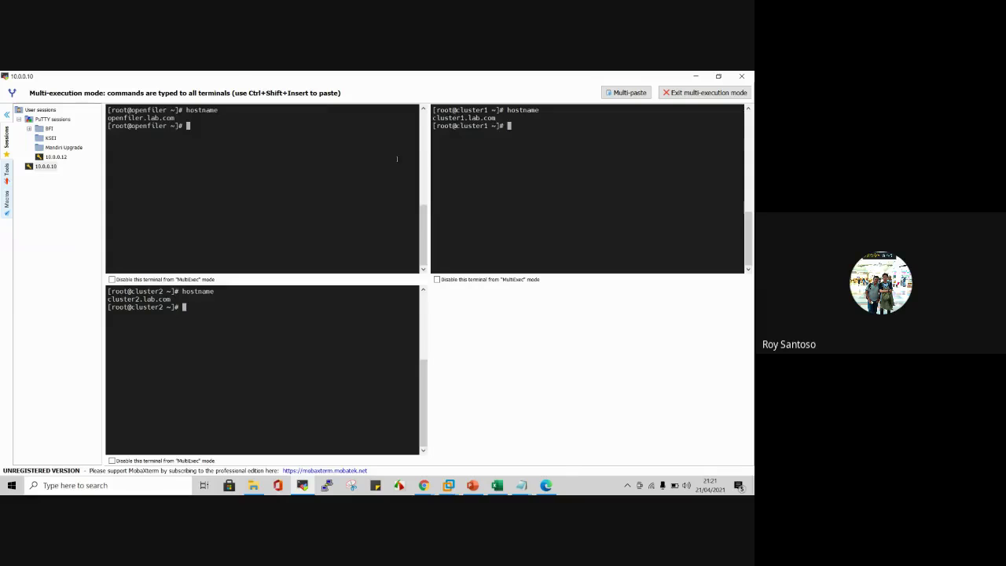
double_click(138, 299)
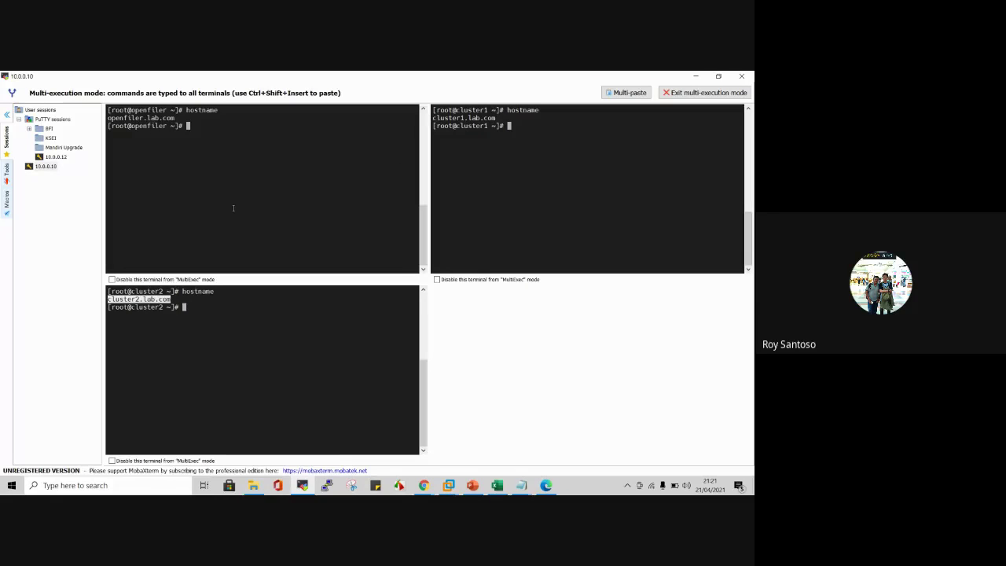
left_click(233, 322)
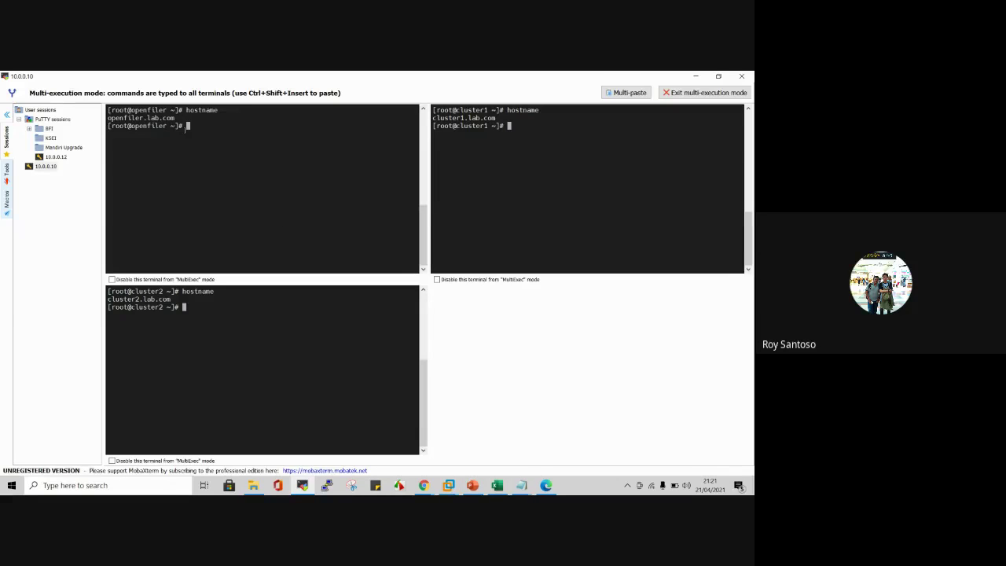
double_click(474, 117)
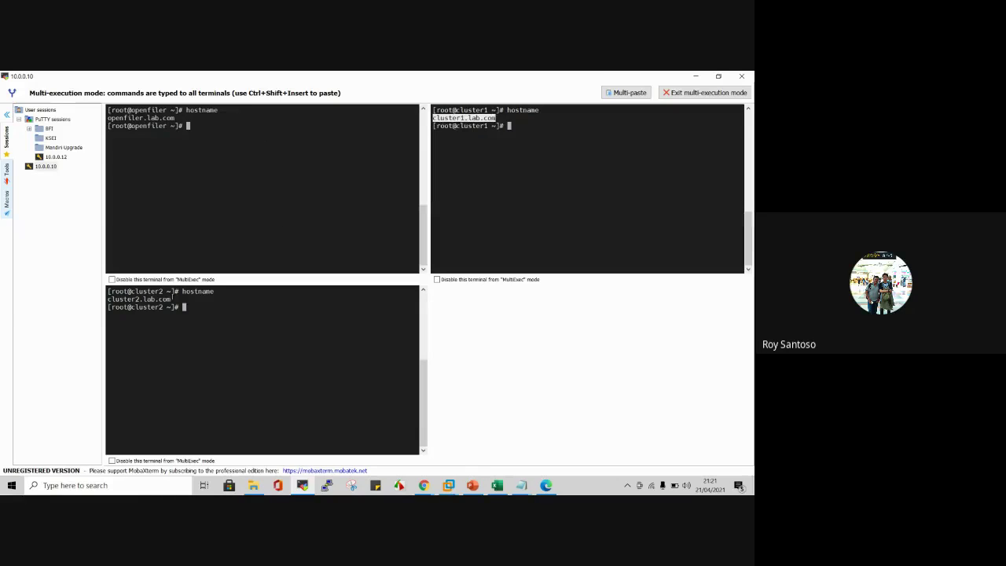
double_click(140, 298)
double_click(485, 117)
double_click(477, 126)
double_click(472, 117)
left_click(471, 117)
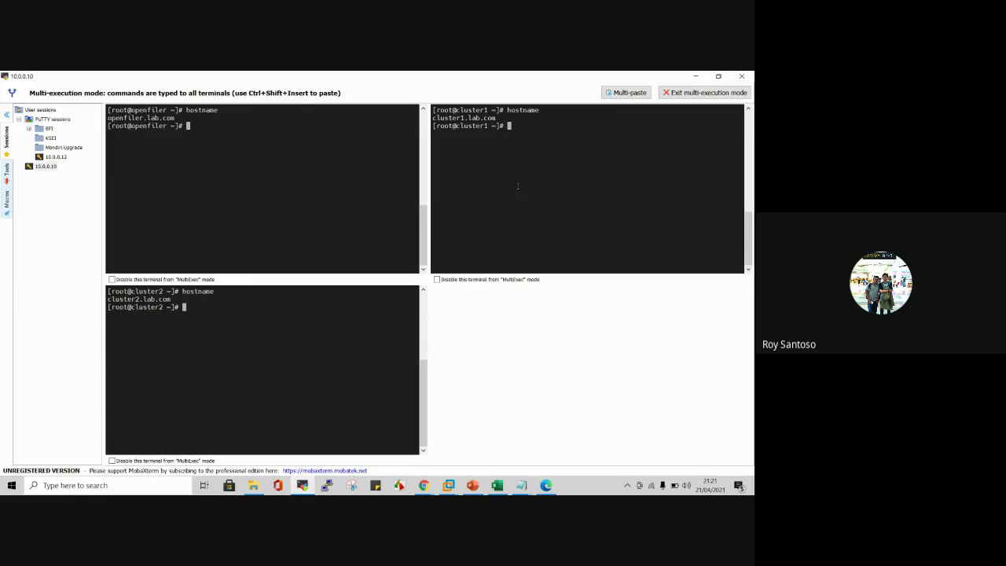
double_click(153, 299)
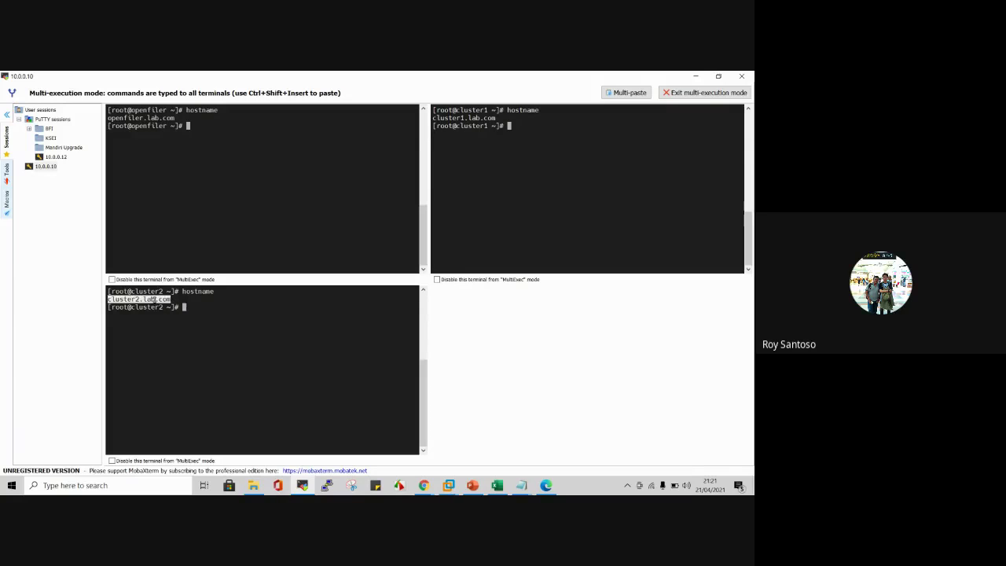
left_click(308, 321)
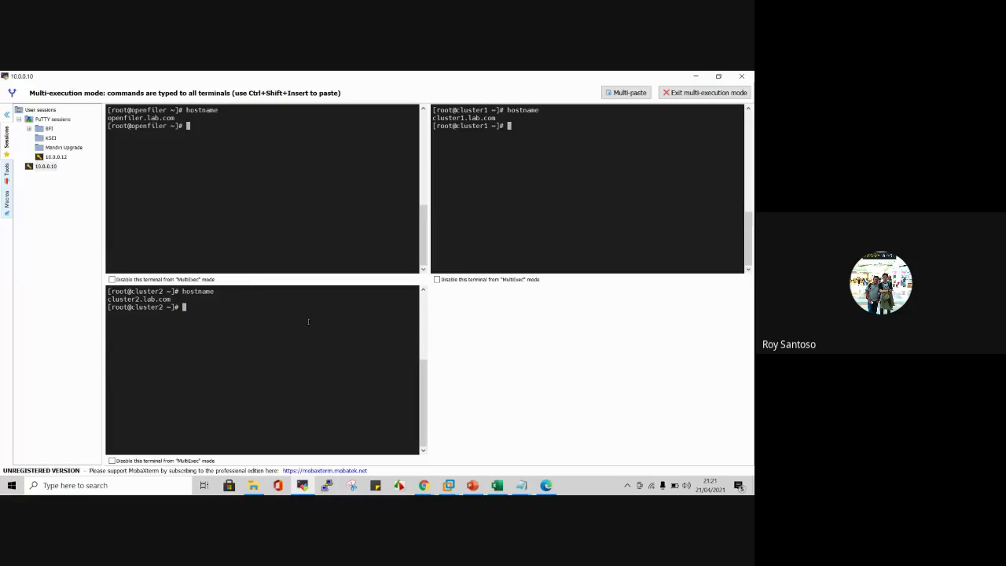
left_click(524, 487)
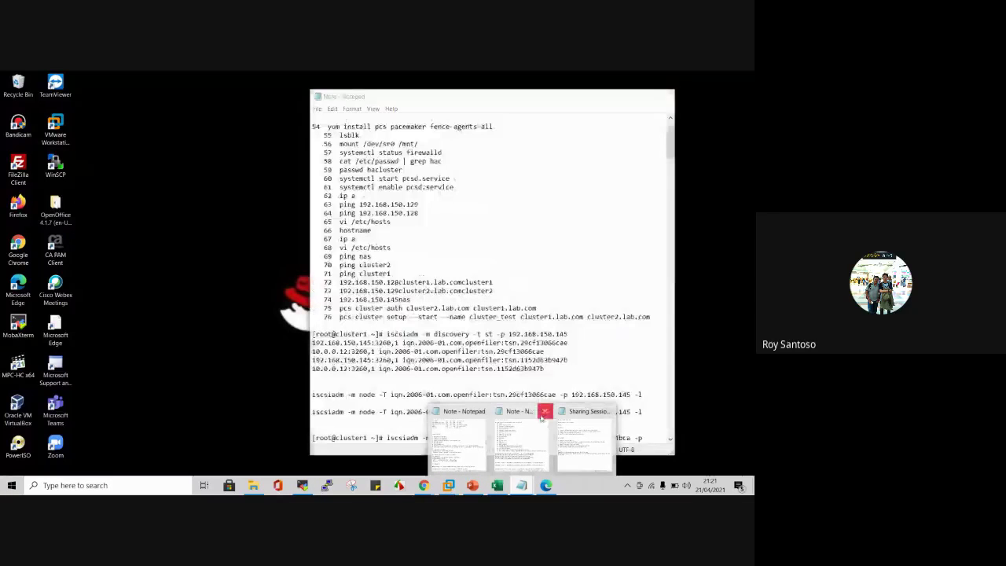
Step: Close the duplicate Notepad, review the cluster setup notes, then return to Openfiler's status page
left_click(543, 414)
left_click(487, 428)
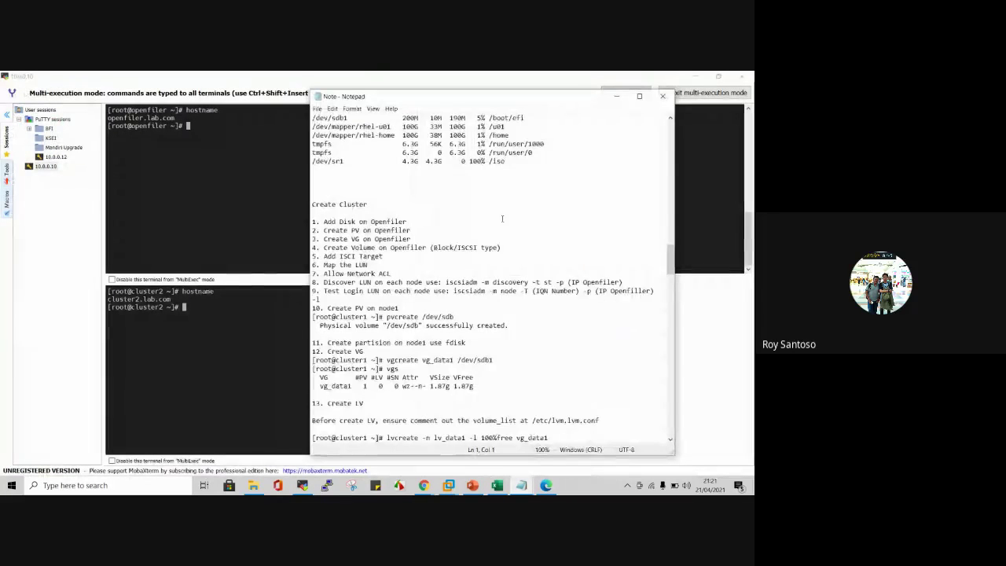
scroll(502, 218, "up", 3)
scroll(502, 219, "down", 3)
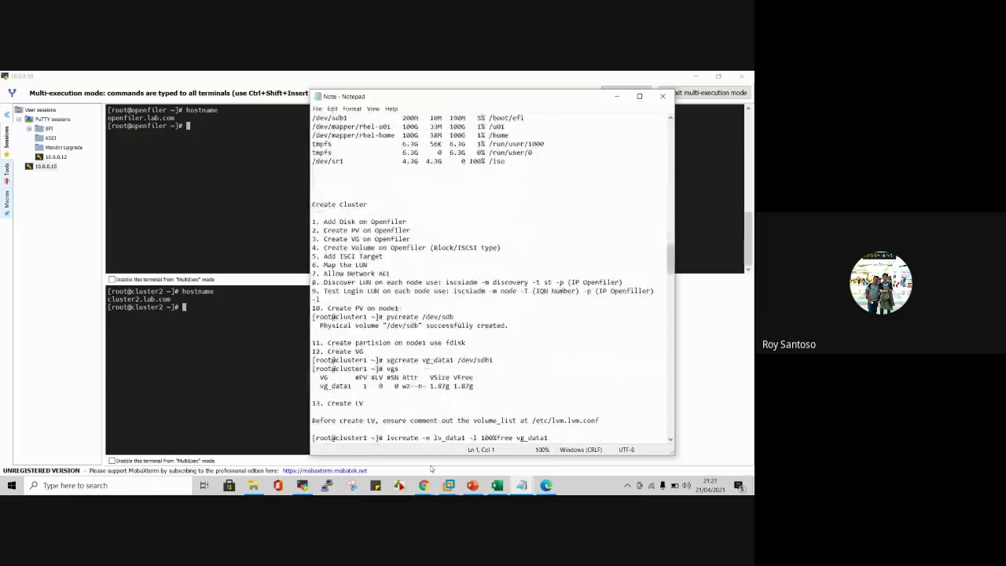
mouse_move(424, 485)
left_click(396, 446)
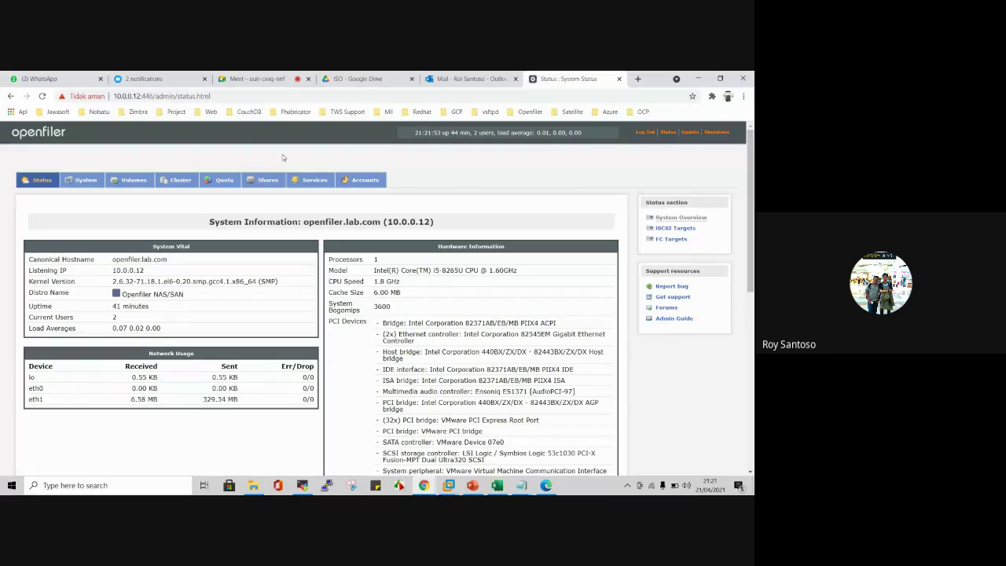
Step: Check the iSCSI Target service under Manage Services, then view Manage Volumes for vg_data1
left_click(312, 186)
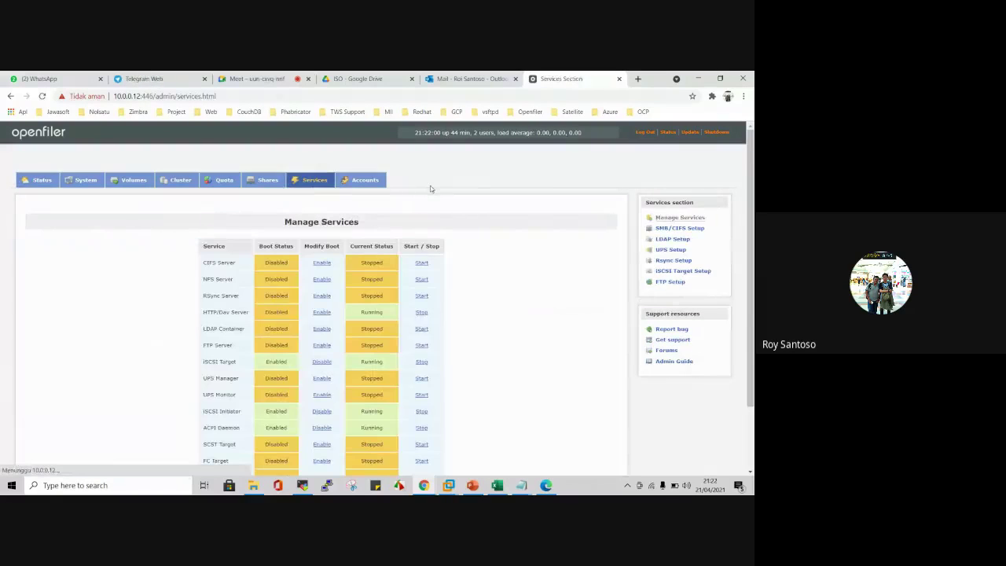
scroll(519, 232, "down", 1)
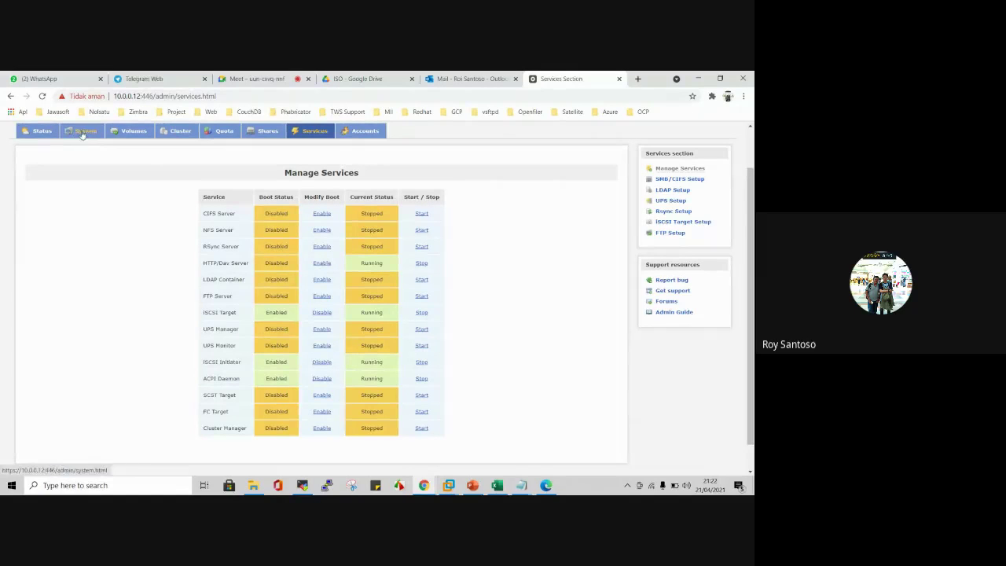
left_click(138, 132)
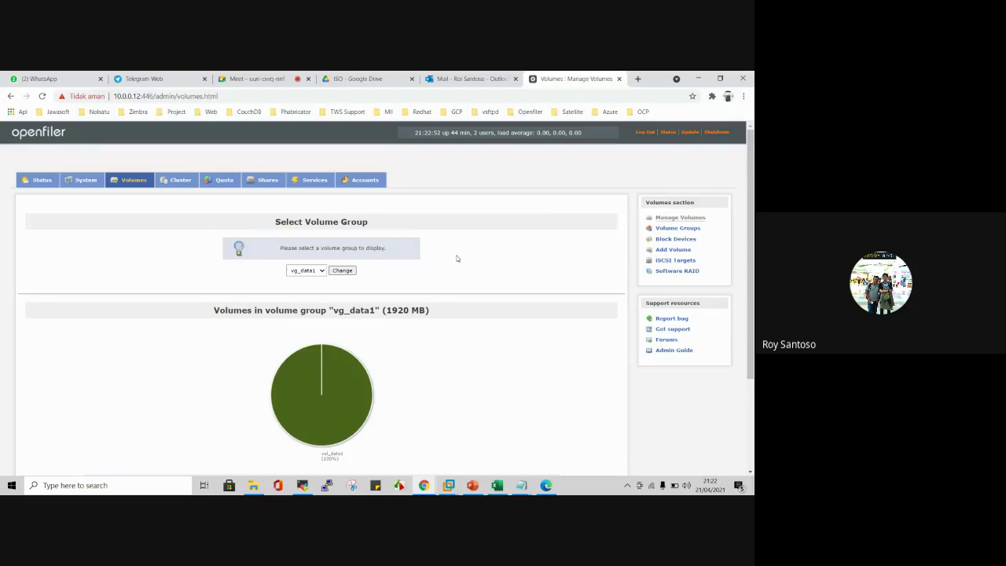
mouse_move(449, 488)
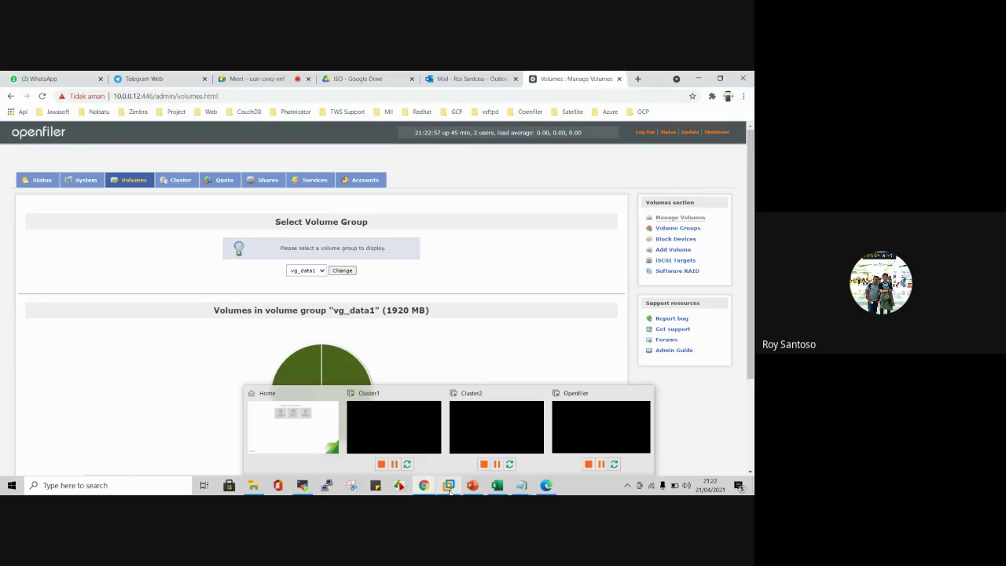
mouse_move(328, 431)
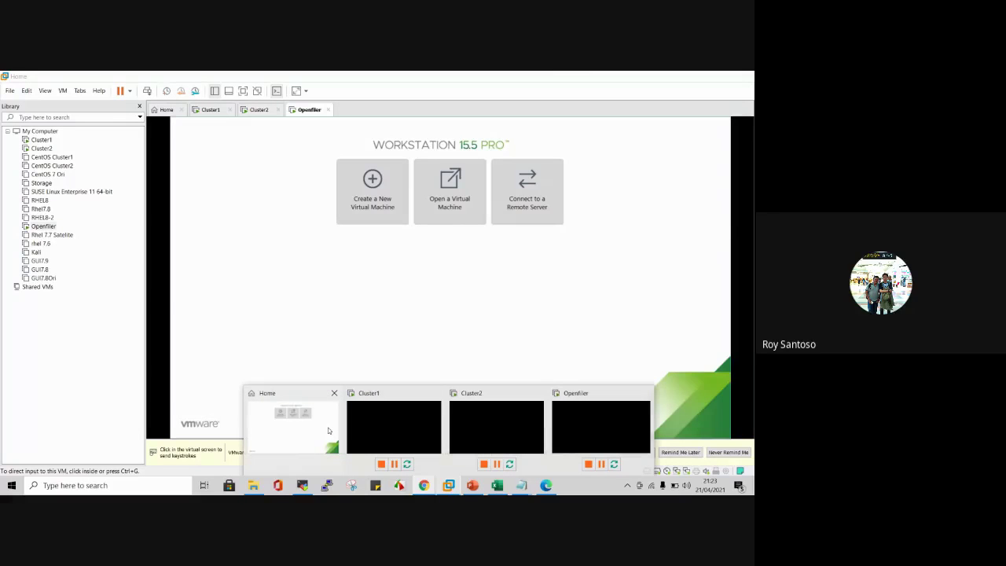
Step: Open the Openfiler virtual machine's settings and inspect the existing Hard Disk 2
left_click(328, 430)
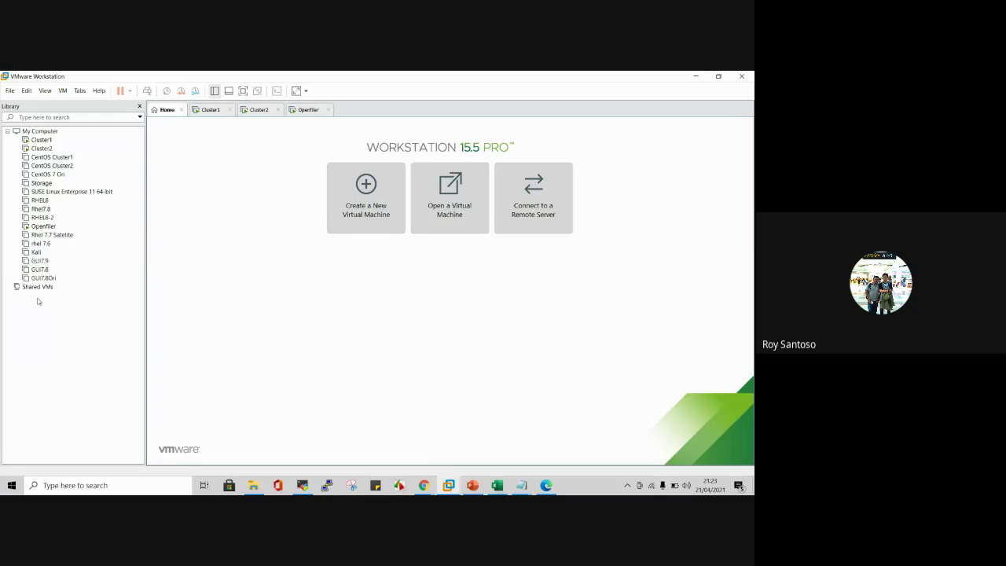
left_click(40, 227)
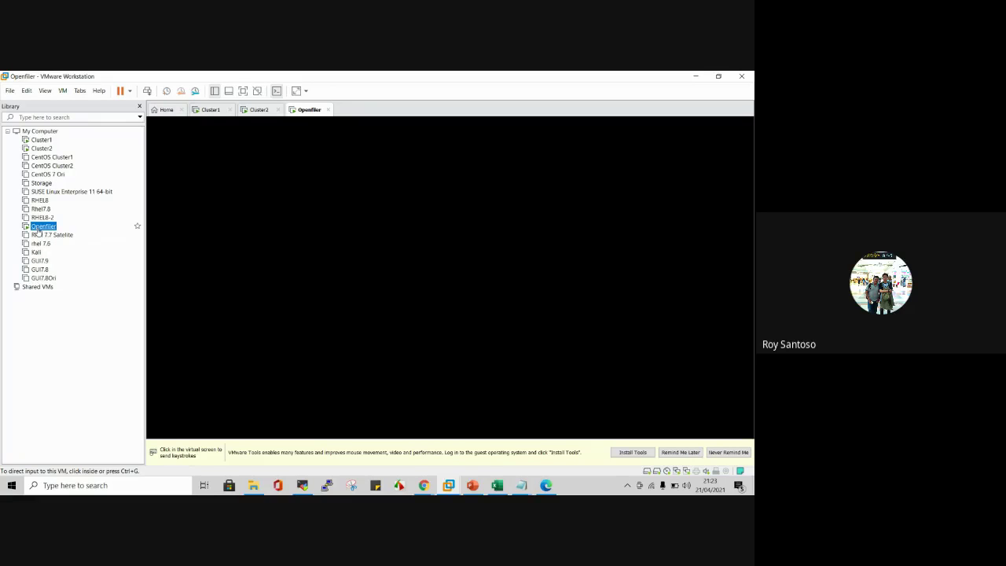
right_click(43, 227)
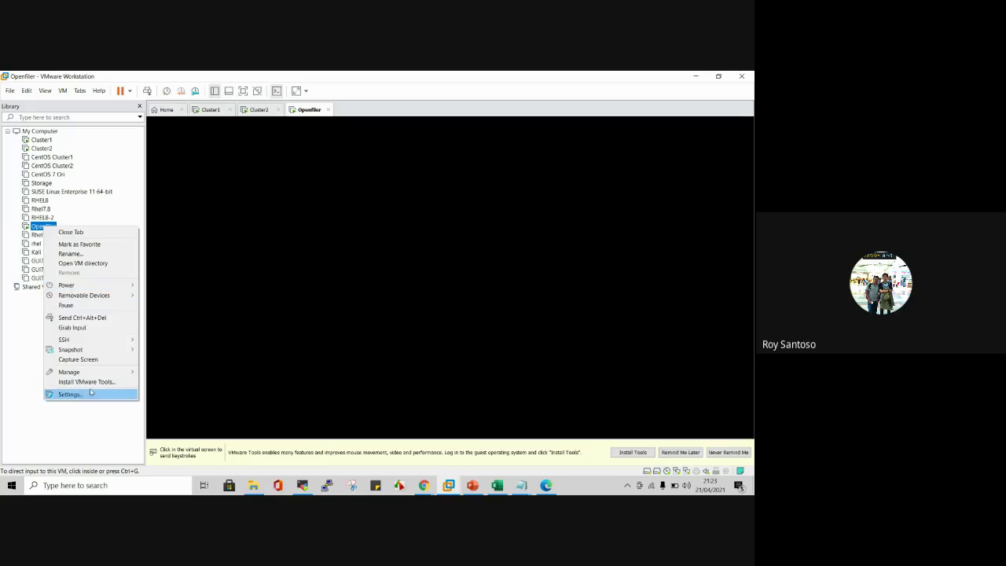
left_click(37, 229)
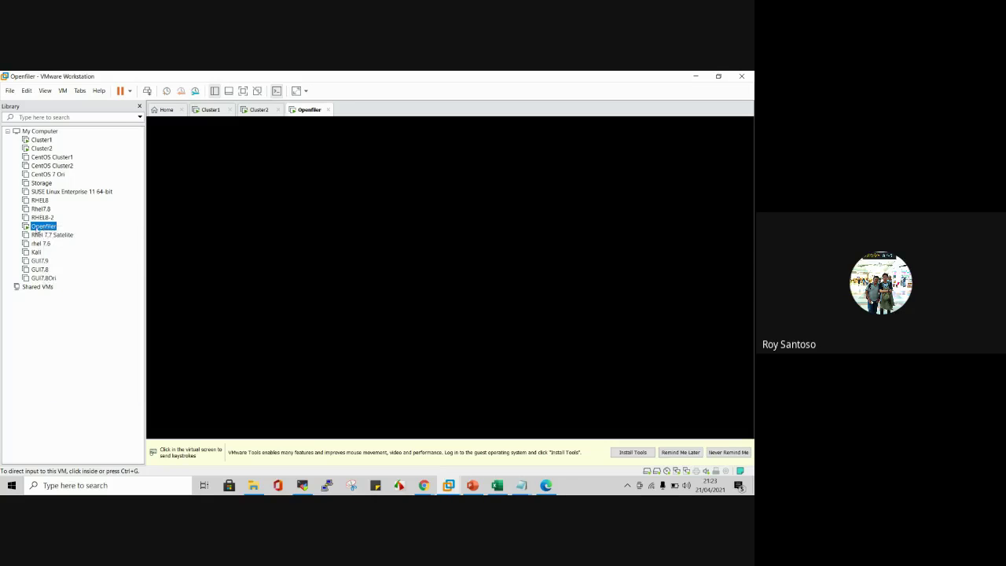
right_click(37, 229)
left_click(87, 391)
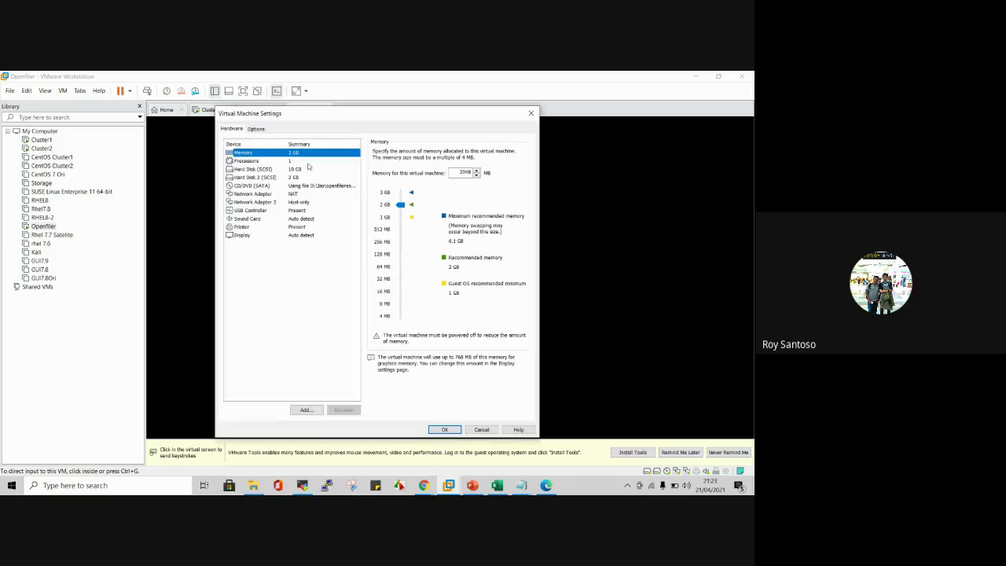
left_click(282, 179)
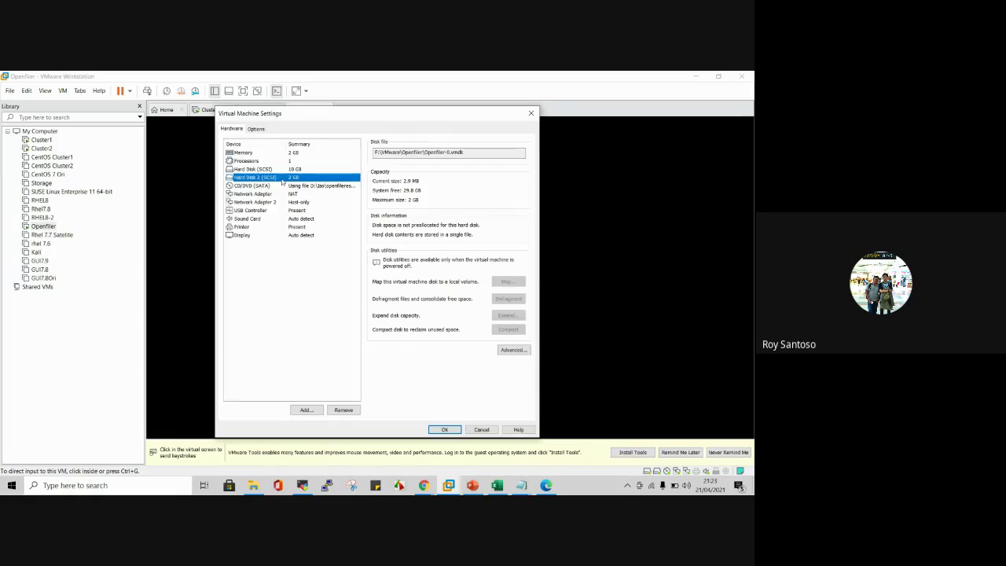
Step: Add a new 7 GB SCSI virtual hard disk stored as a single file
left_click(305, 409)
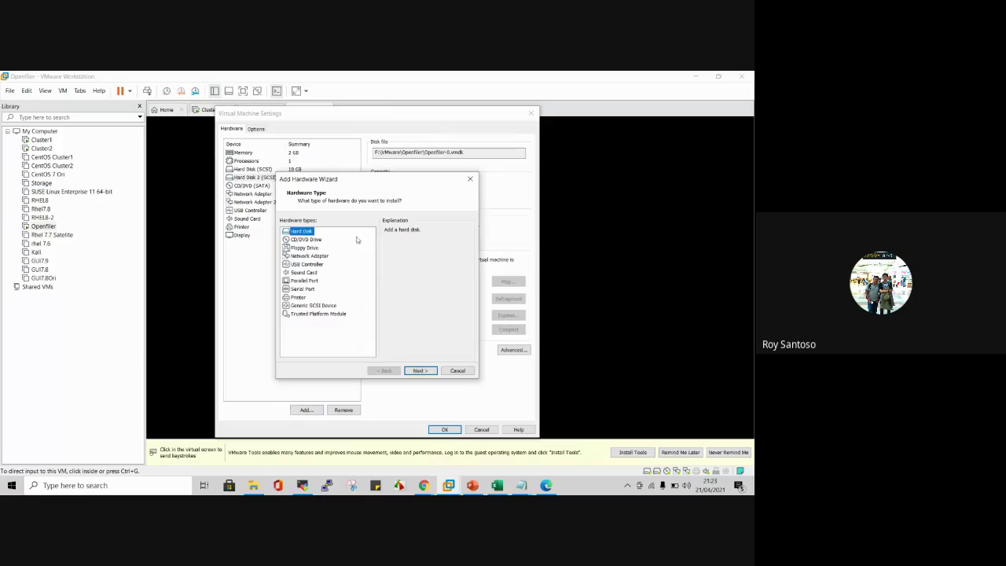
left_click_drag(368, 185, 379, 169)
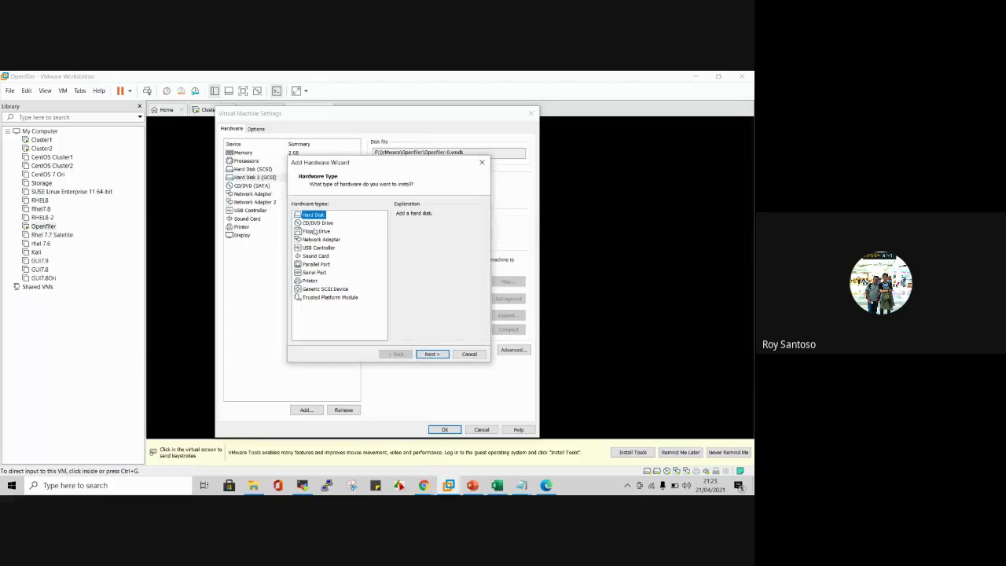
left_click(431, 354)
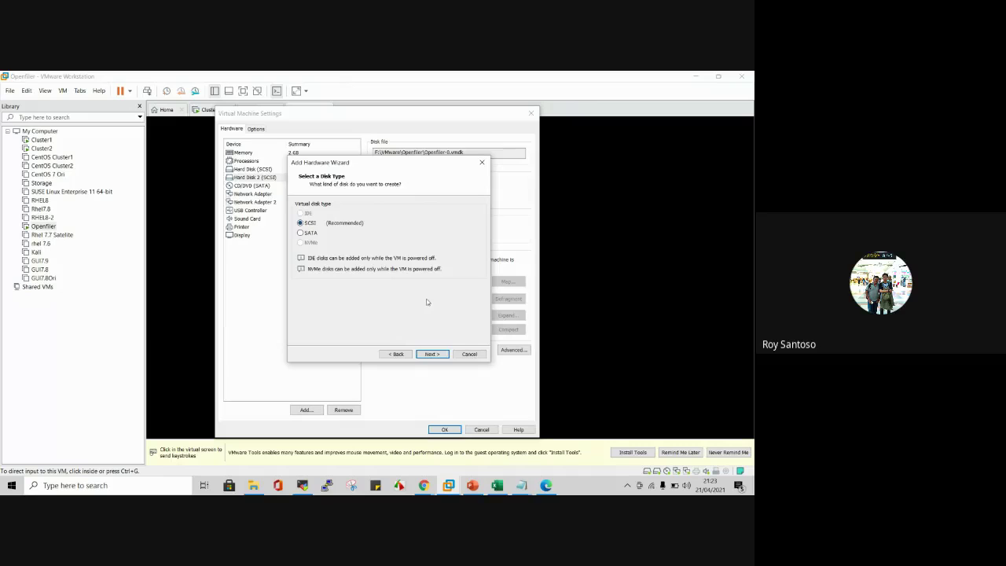
left_click(445, 353)
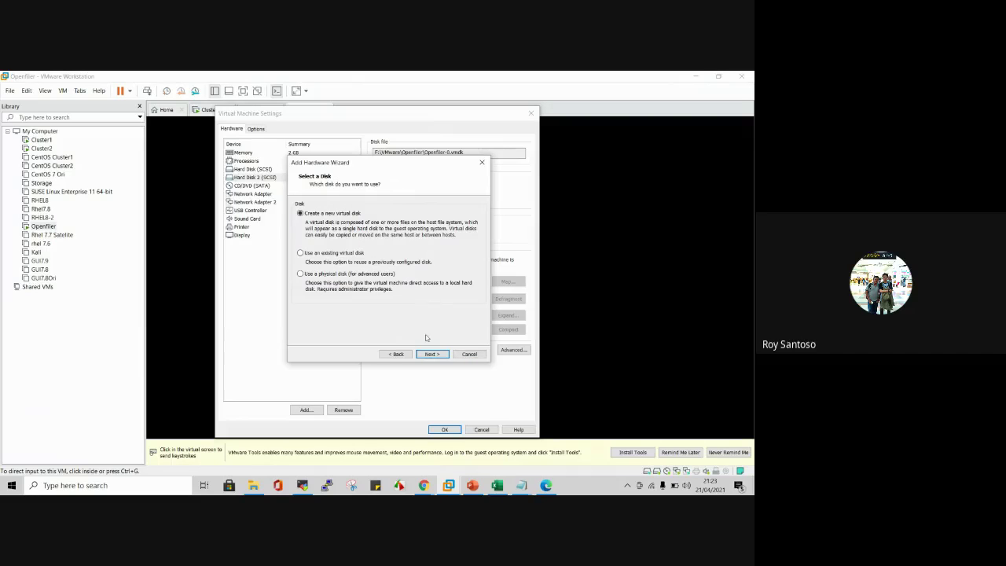
left_click(431, 354)
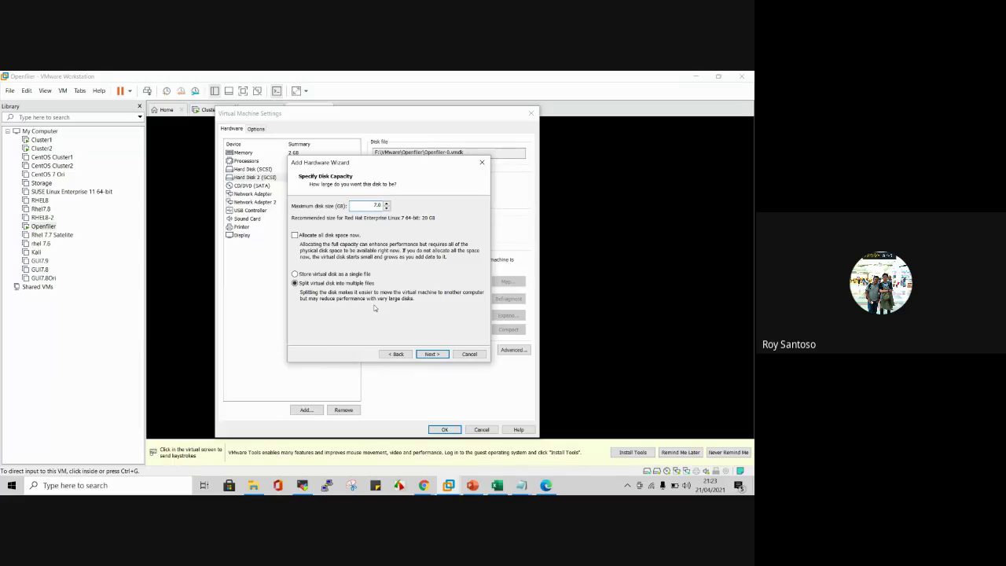
left_click(343, 275)
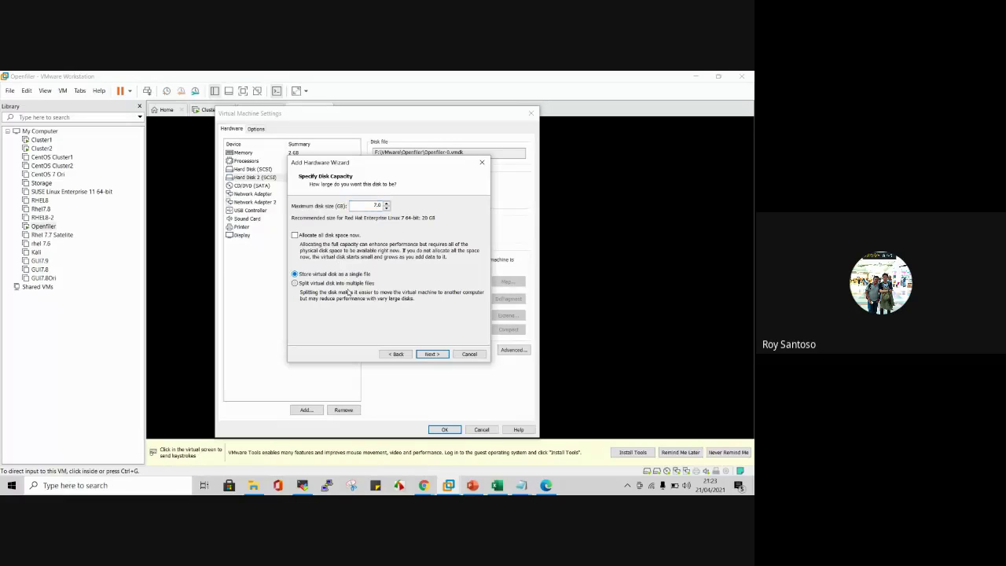
left_click(438, 355)
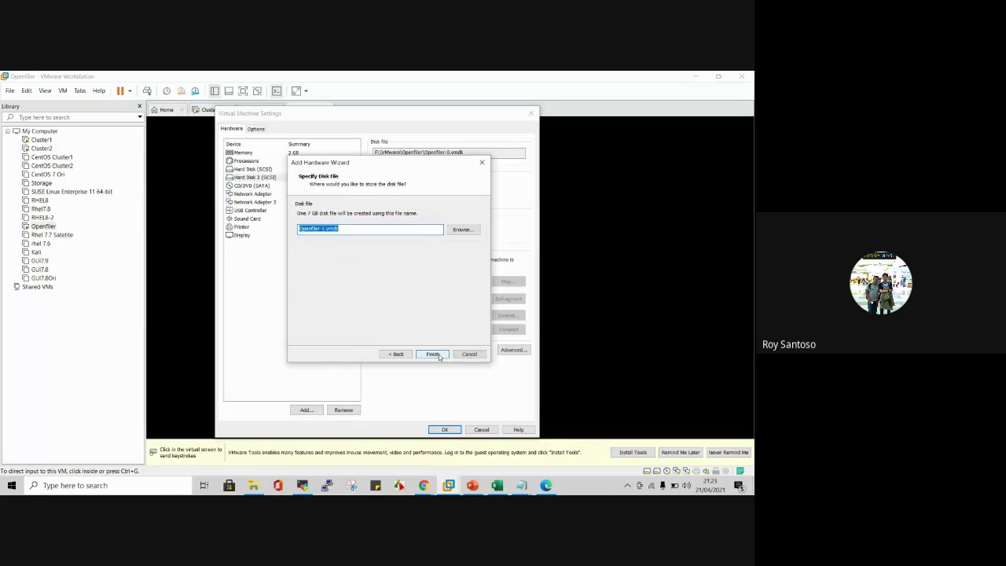
Step: Save the disk as Openfiler-1.vmdk in F:\VMware\Openfiler and finish the wizard
left_click(475, 230)
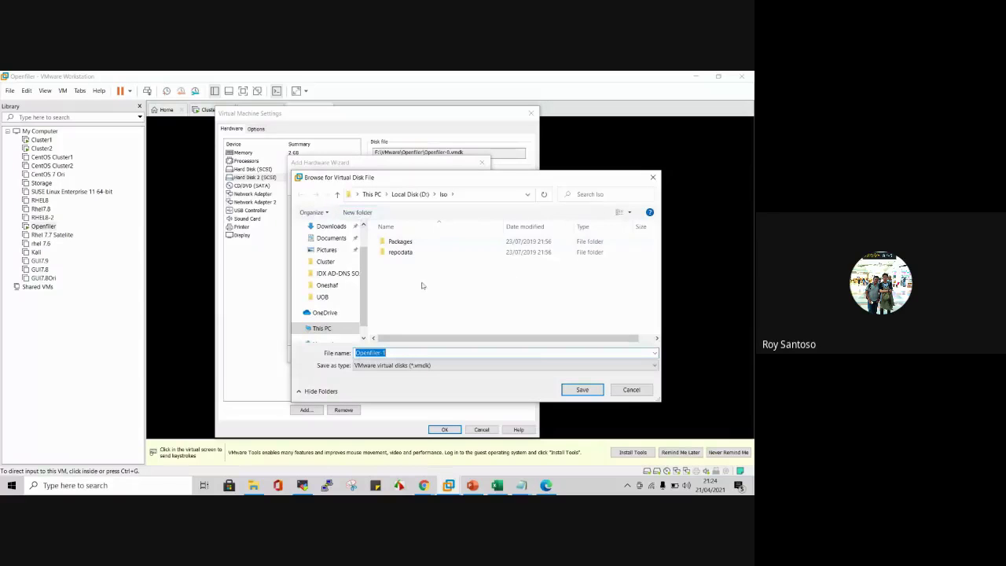
scroll(318, 318, "down", 1)
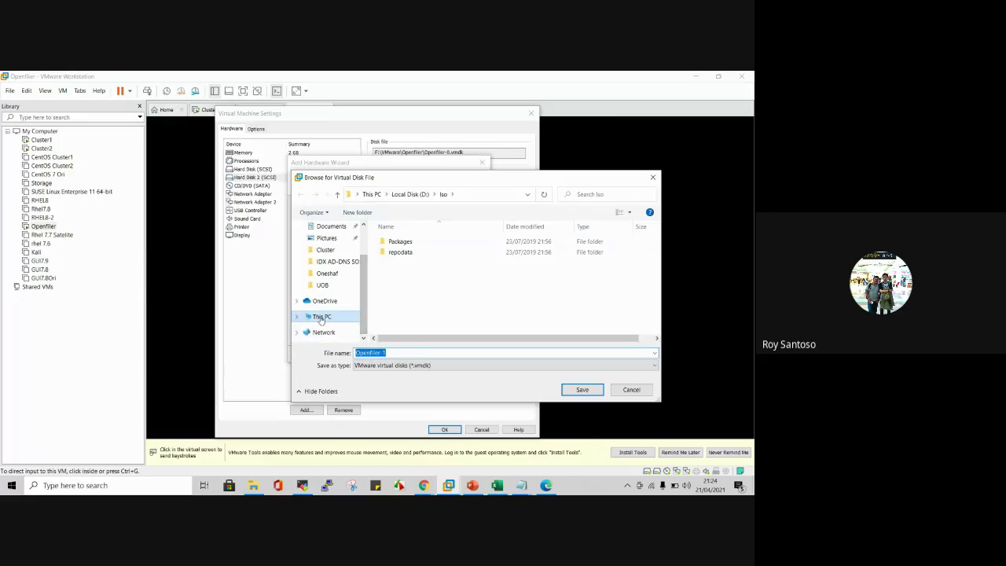
left_click(321, 318)
scroll(534, 306, "down", 1)
left_click(571, 322)
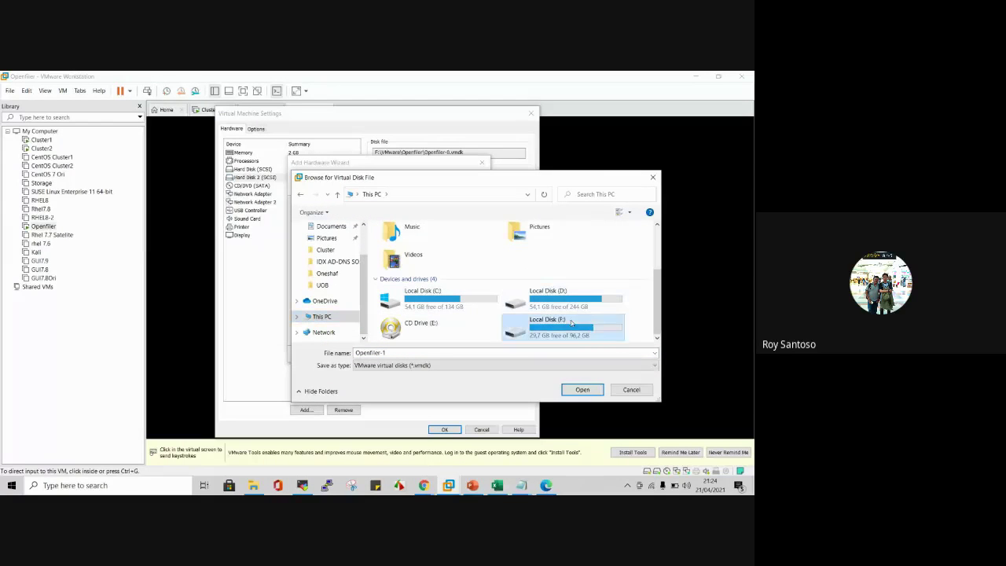
double_click(571, 323)
double_click(418, 266)
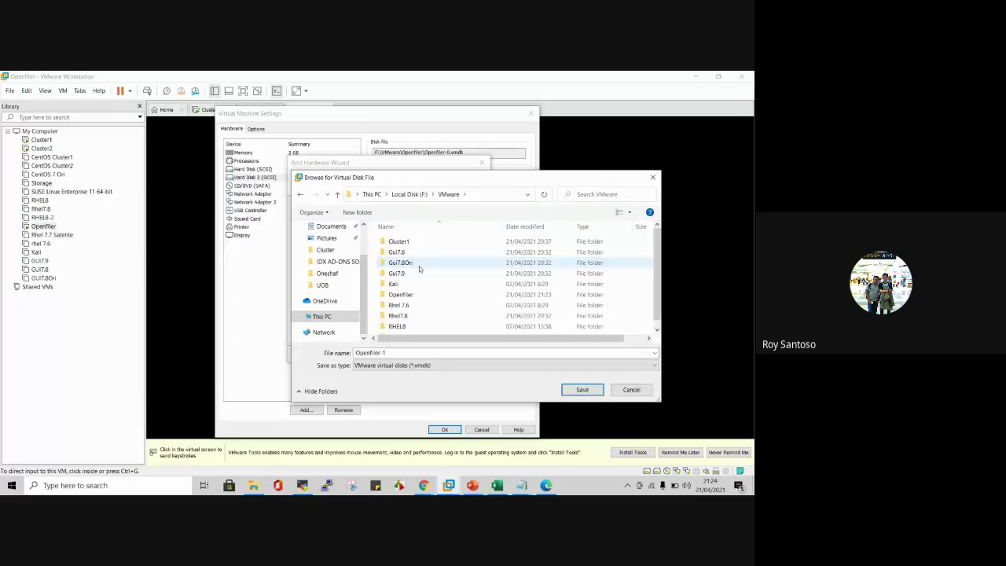
scroll(482, 265, "down", 1)
double_click(428, 287)
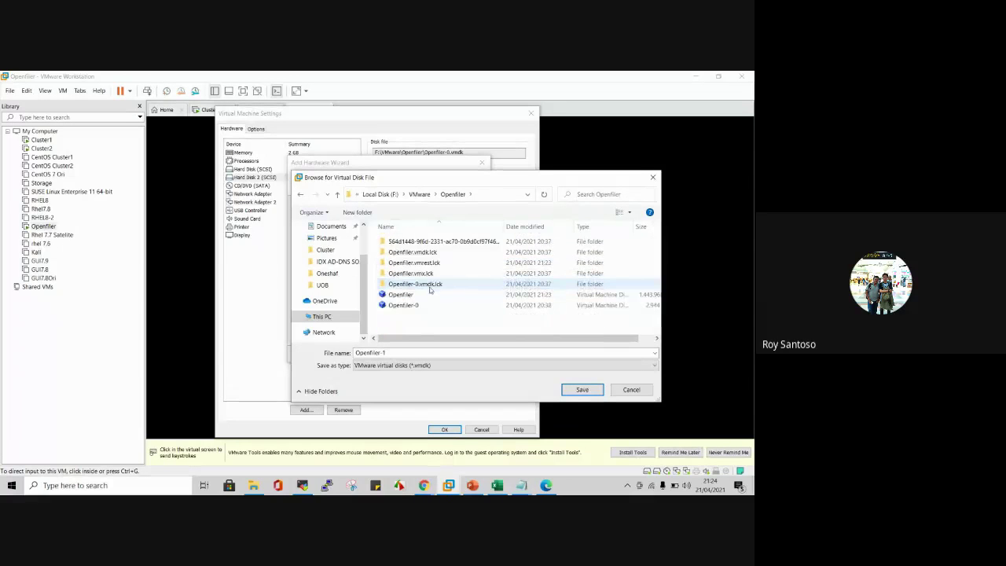
left_click(582, 388)
left_click(432, 356)
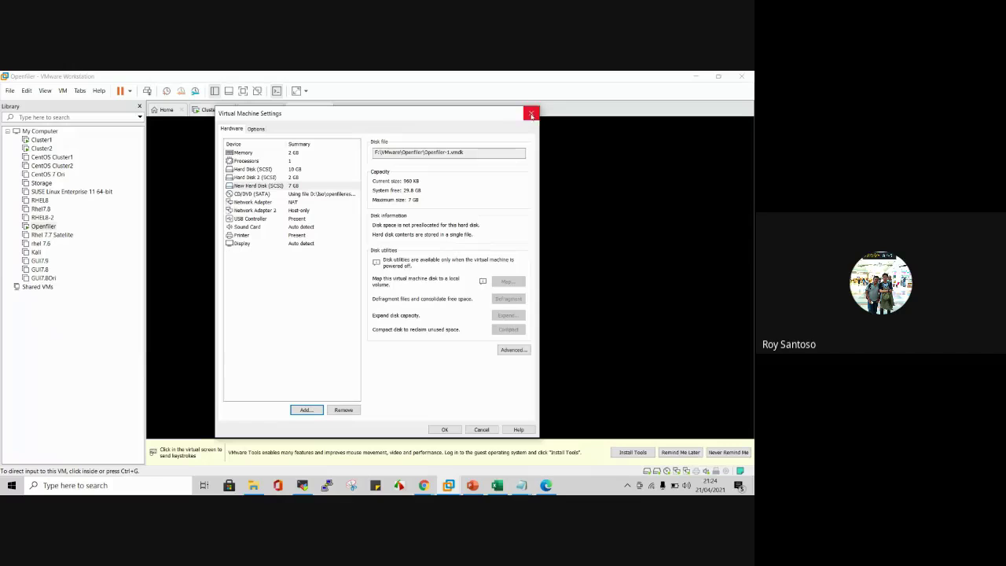
Step: Apply the VM settings with the new disk and reload Openfiler's Manage Volumes page
left_click(442, 427)
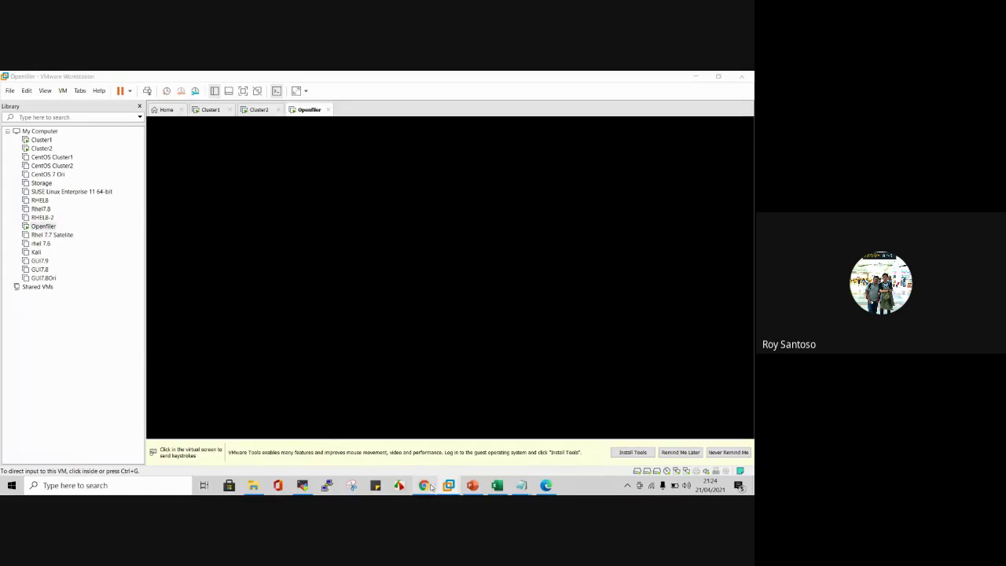
mouse_move(424, 485)
left_click(385, 433)
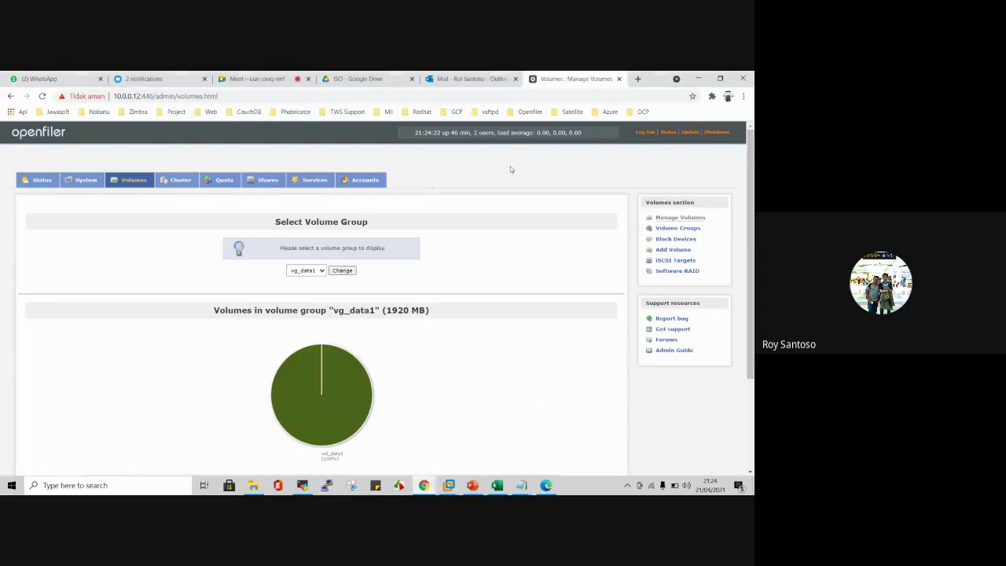
key("F5")
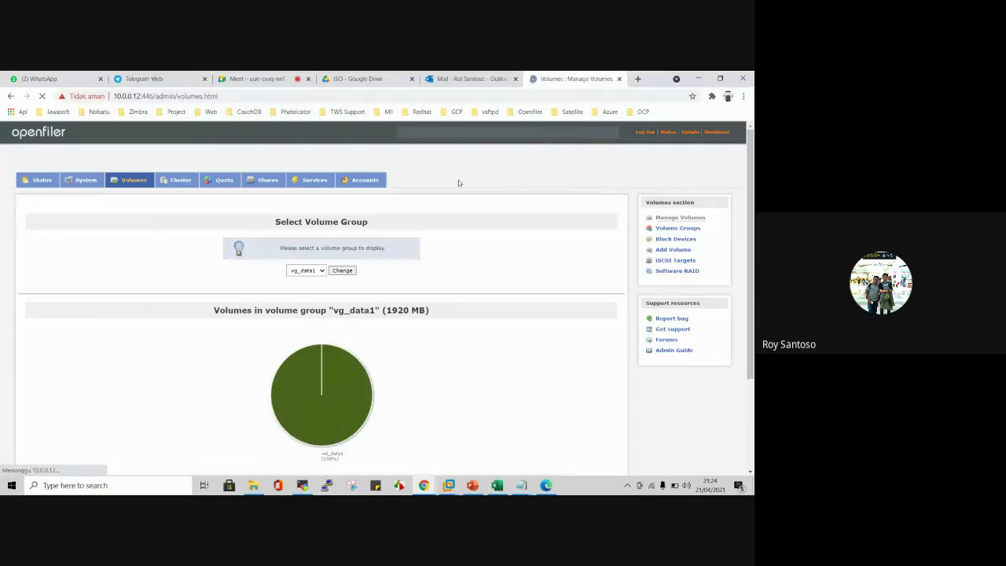
Step: Run fdisk -l in all the multi-exec terminals
left_click(303, 485)
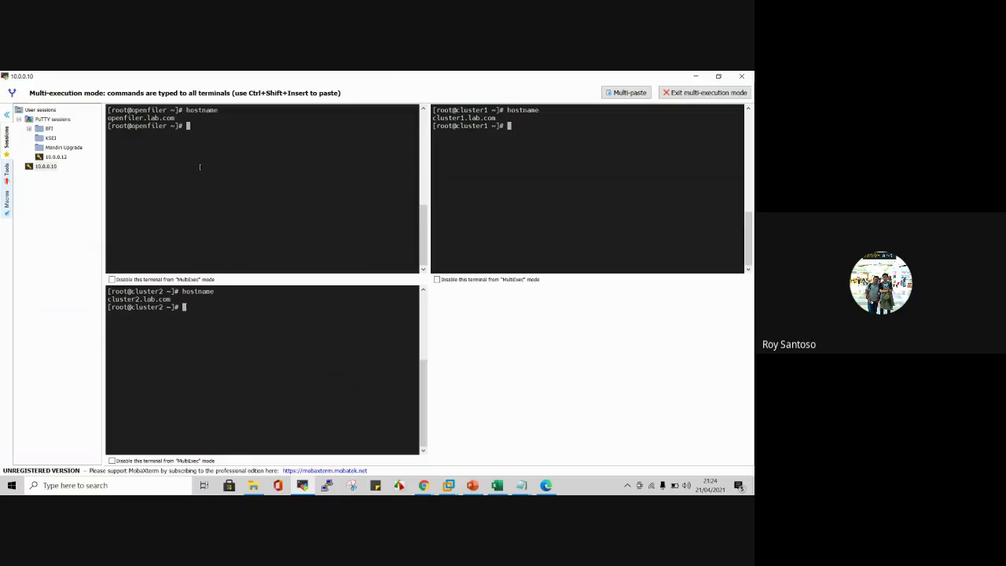
type("lsblk")
key("BackSpace")
key("BackSpace")
key("BackSpace")
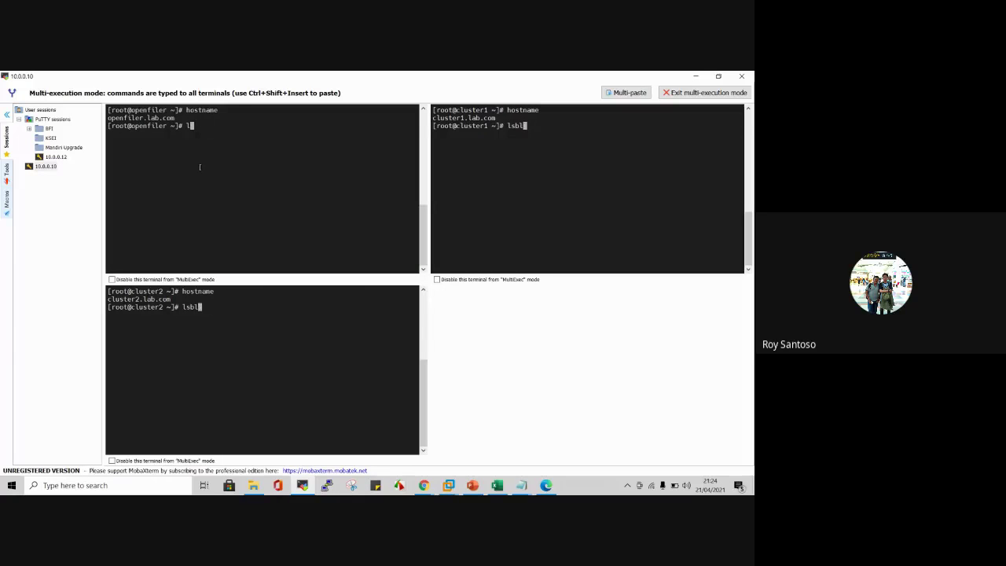
type("fi")
type("d")
key("BackSpace")
key("BackSpace")
type("di")
key("Tab")
type("-l")
key("Return")
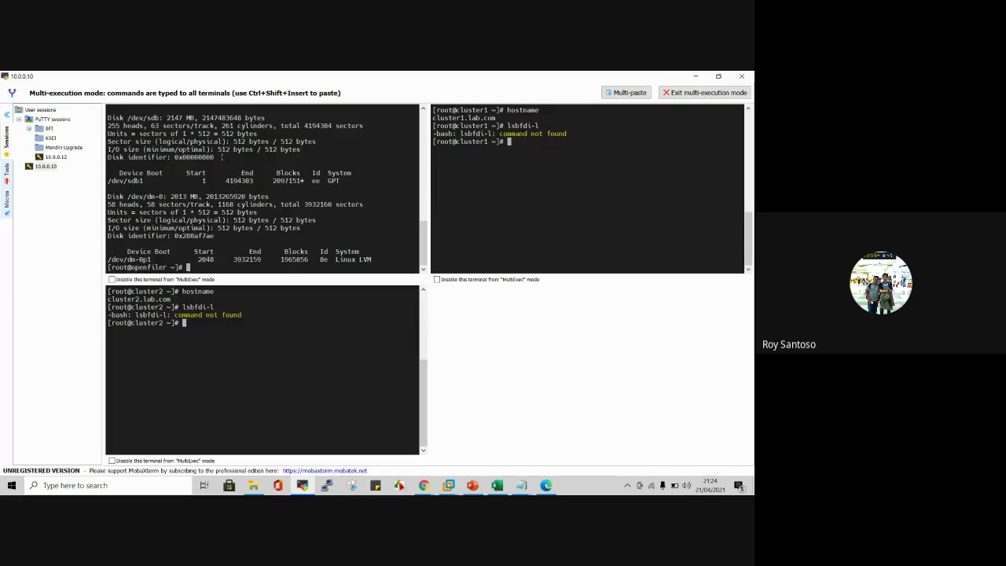
Step: Scroll back through the partition listing, then return to the Openfiler volumes page
scroll(228, 165, "up", 3)
scroll(221, 157, "up", 1)
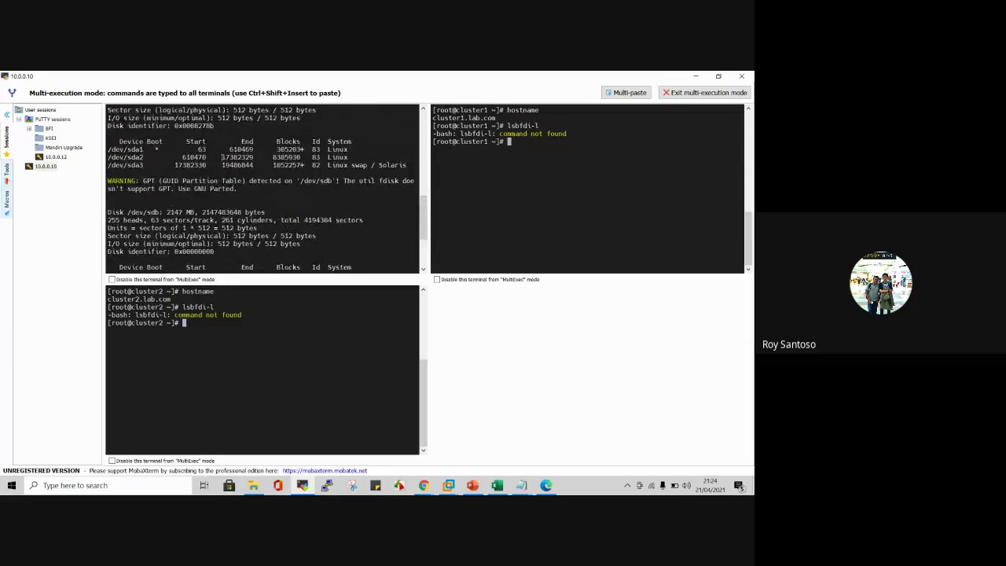
scroll(221, 157, "up", 1)
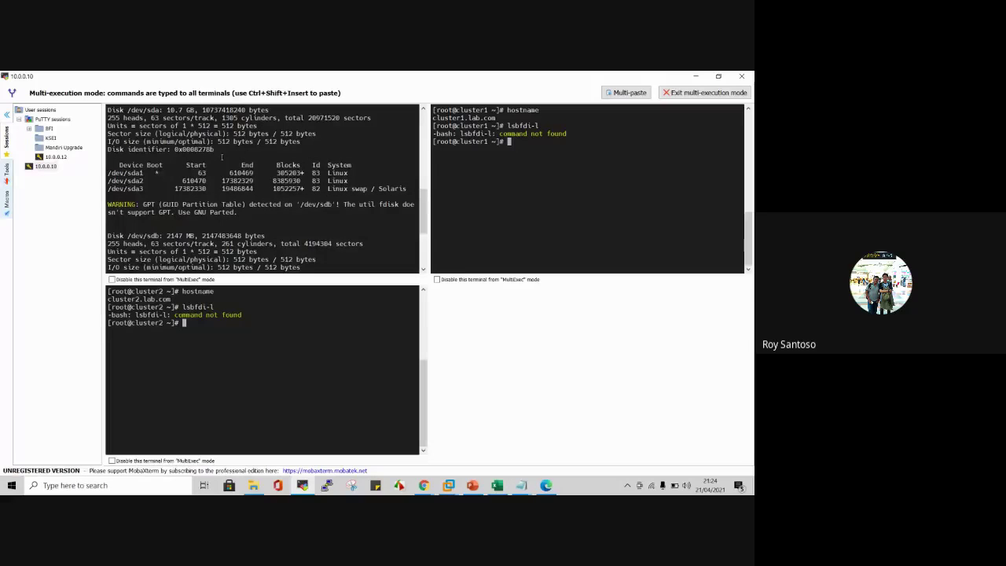
scroll(222, 157, "up", 2)
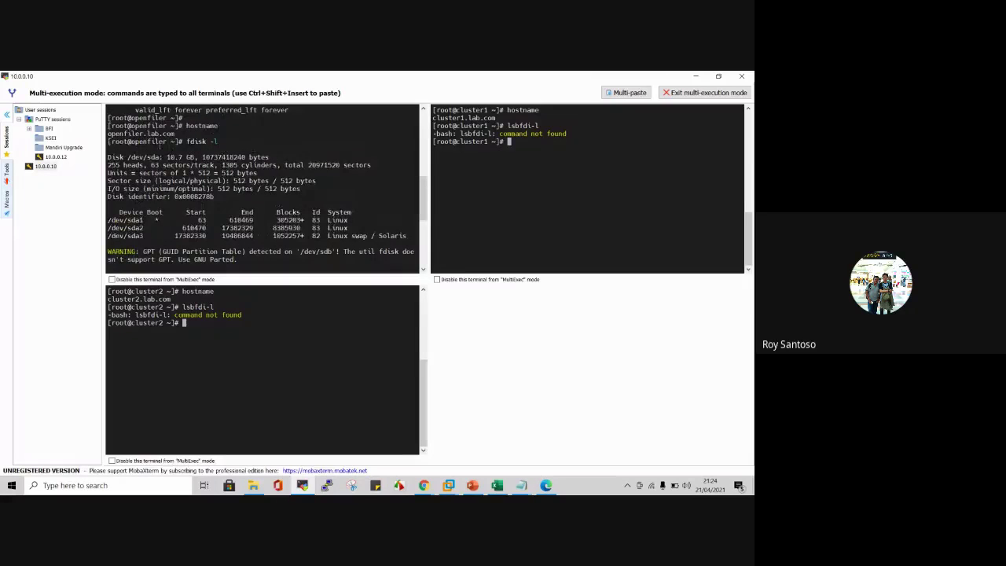
double_click(147, 134)
triple_click(259, 204)
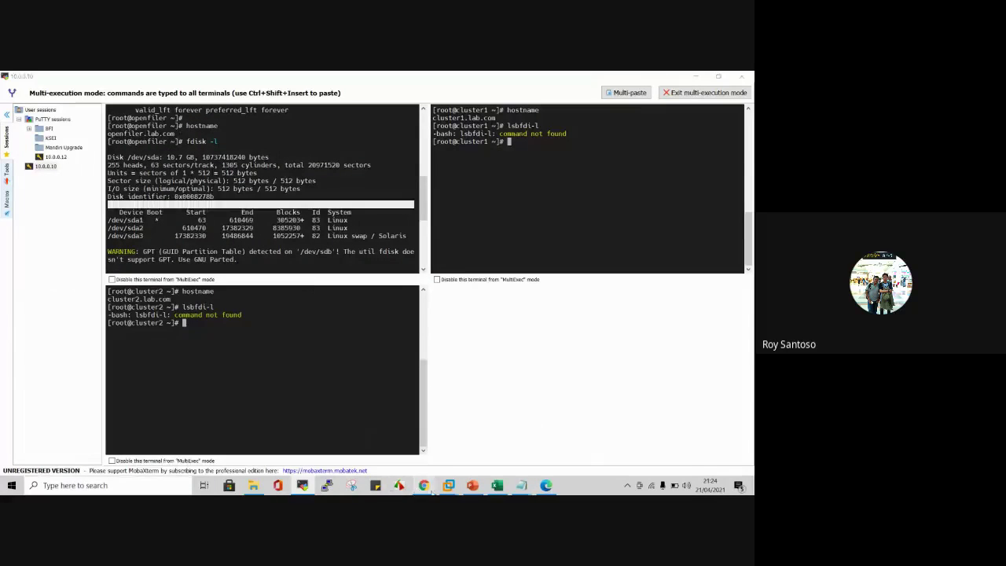
mouse_move(434, 472)
left_click(368, 437)
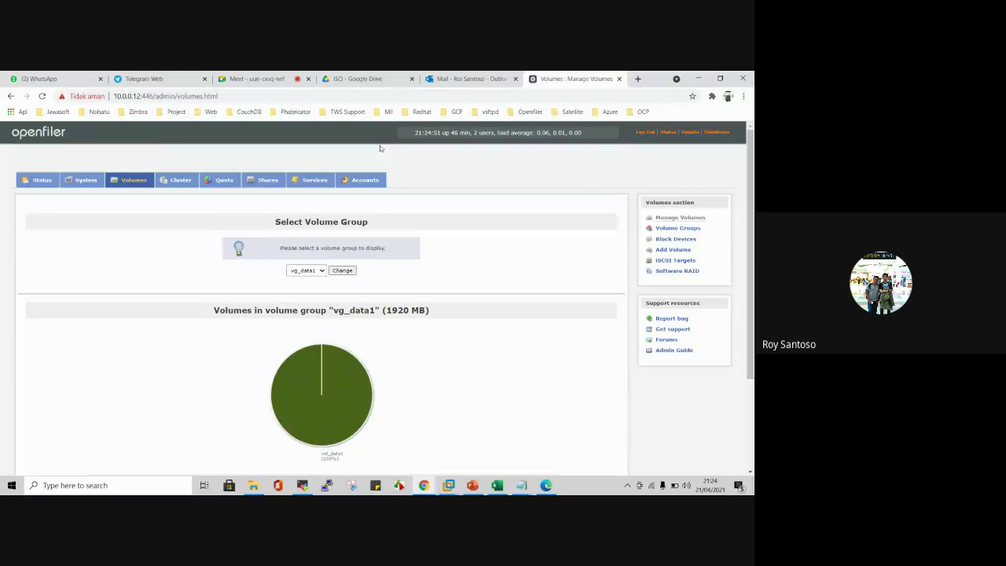
Step: Open Volume Groups and note the new 6.99 GB /dev/sdc disk
left_click(678, 229)
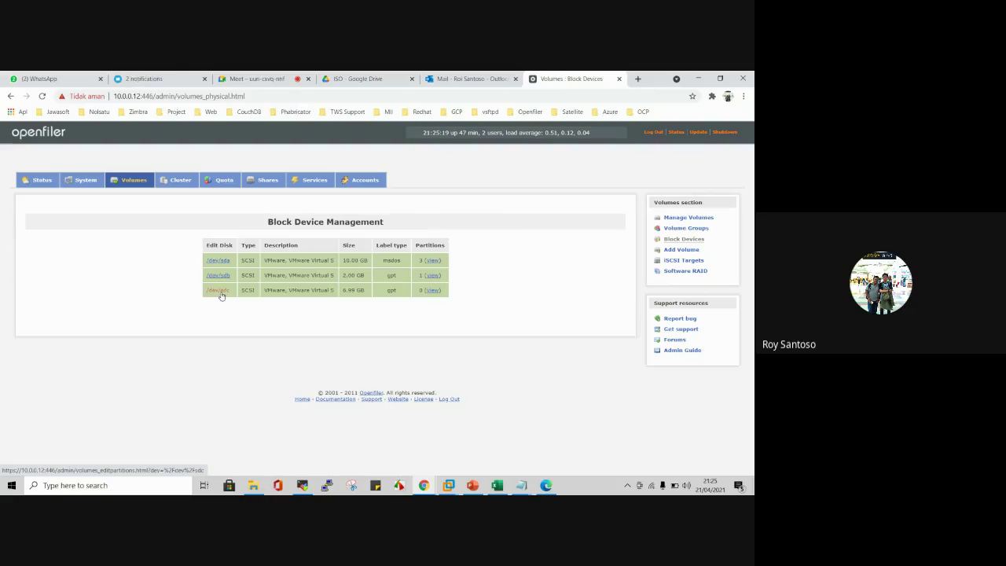
double_click(349, 290)
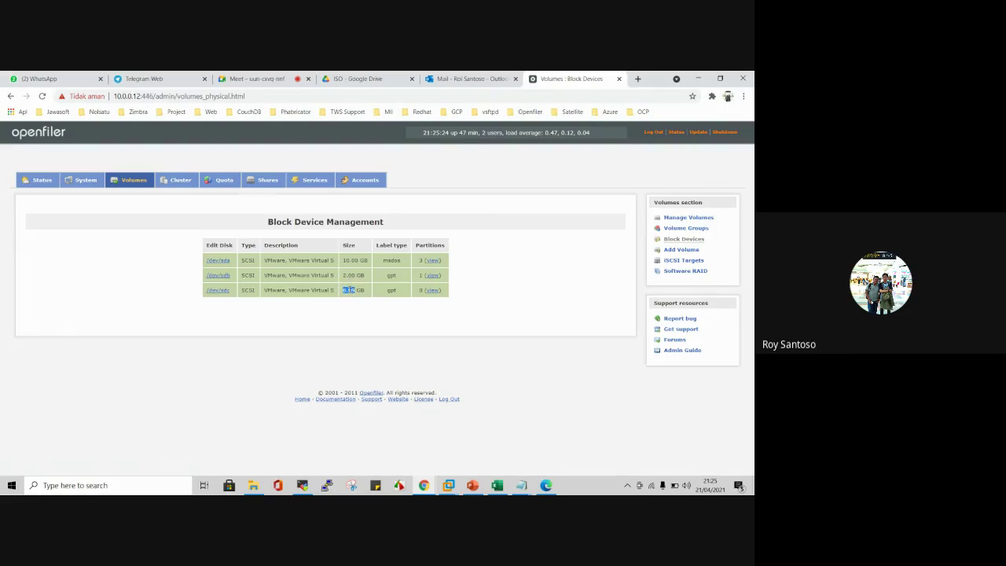
left_click(394, 299)
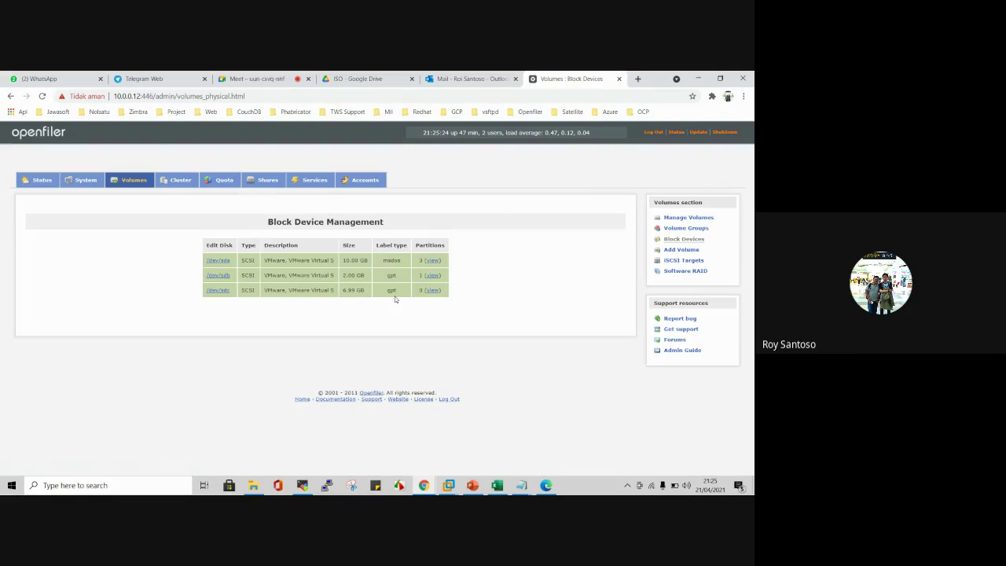
Step: Confirm vg_data1 offers no free space on Add Volume, then return to Block Devices
left_click(677, 249)
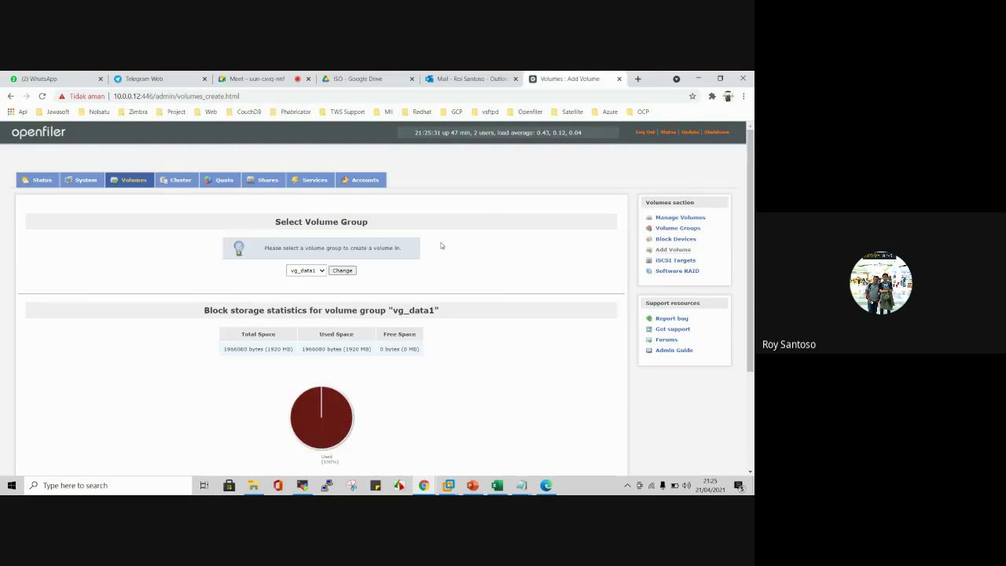
scroll(440, 247, "down", 2)
left_click(322, 172)
left_click(303, 181)
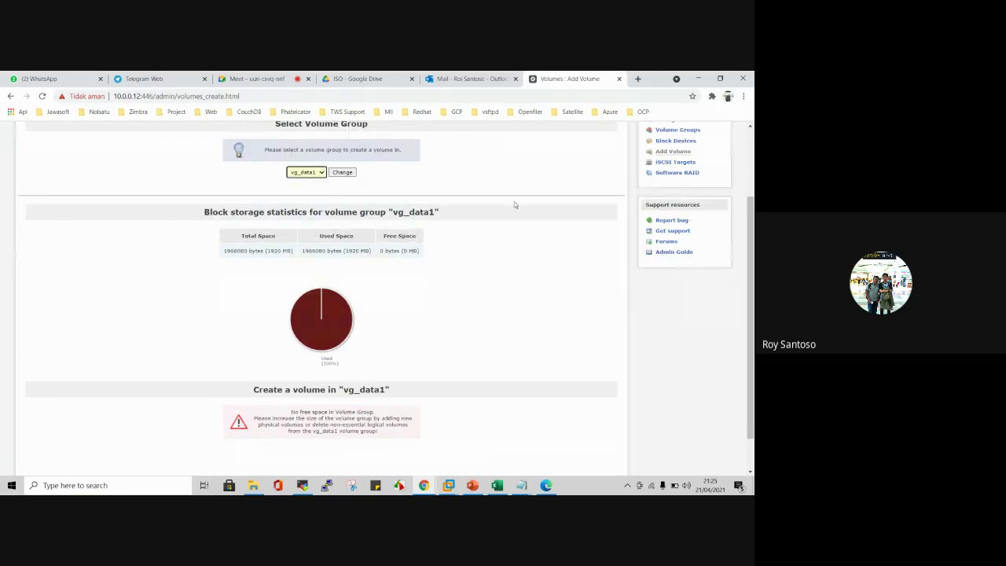
scroll(734, 179, "up", 1)
left_click(682, 190)
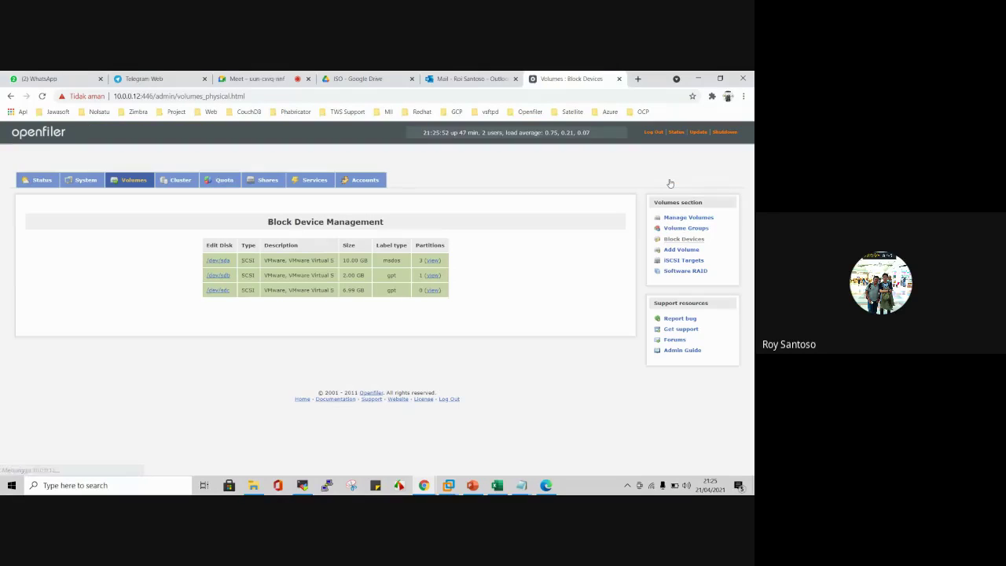
Step: Create a primary Physical volume partition on /dev/sdc covering its free cylinders
left_click(220, 292)
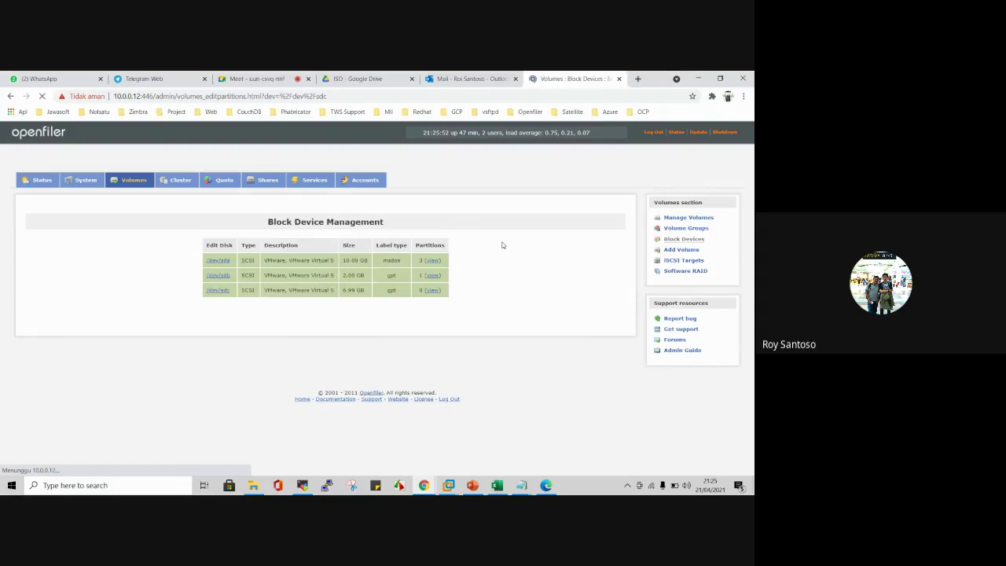
scroll(502, 245, "down", 2)
scroll(502, 245, "down", 3)
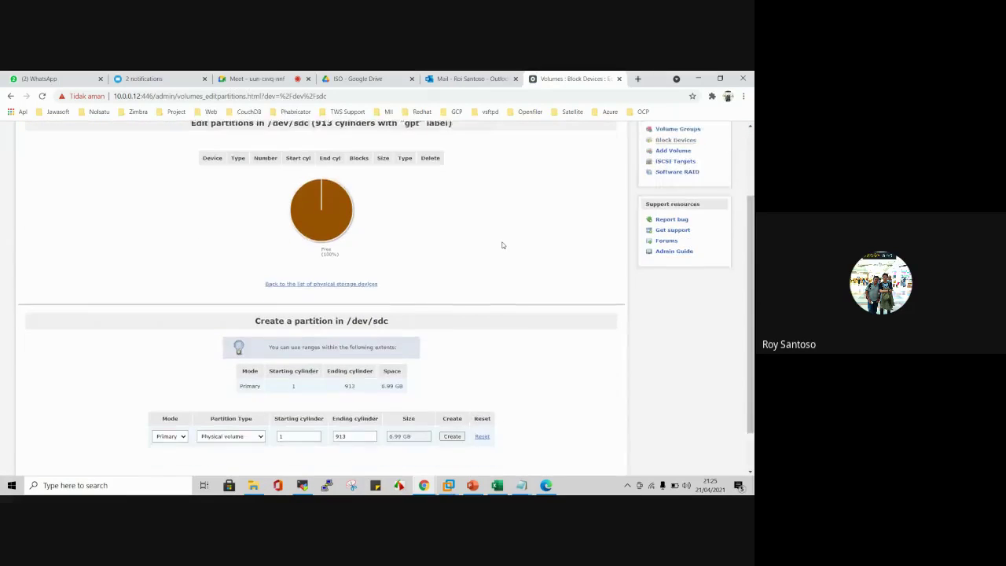
scroll(502, 245, "up", 2)
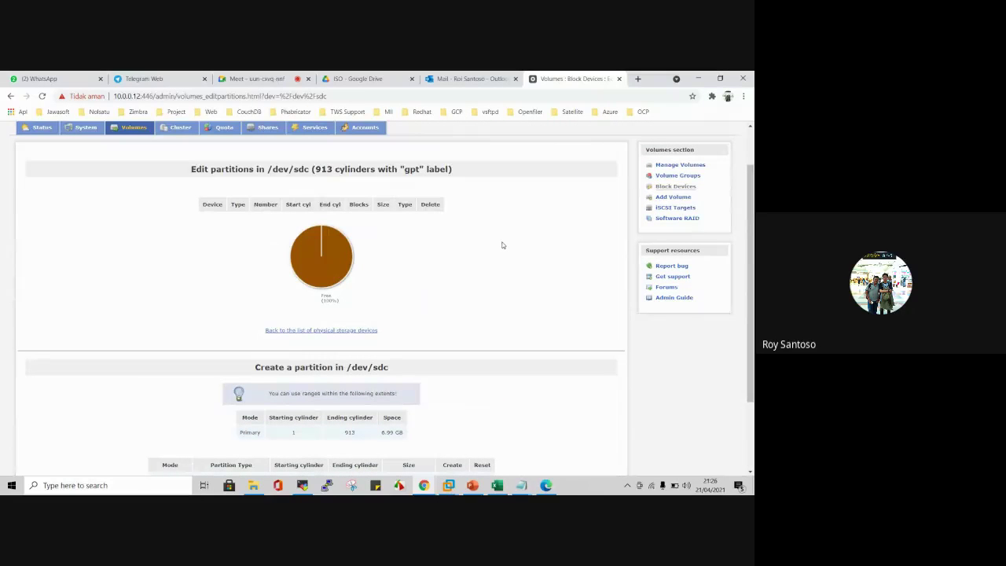
scroll(502, 246, "down", 1)
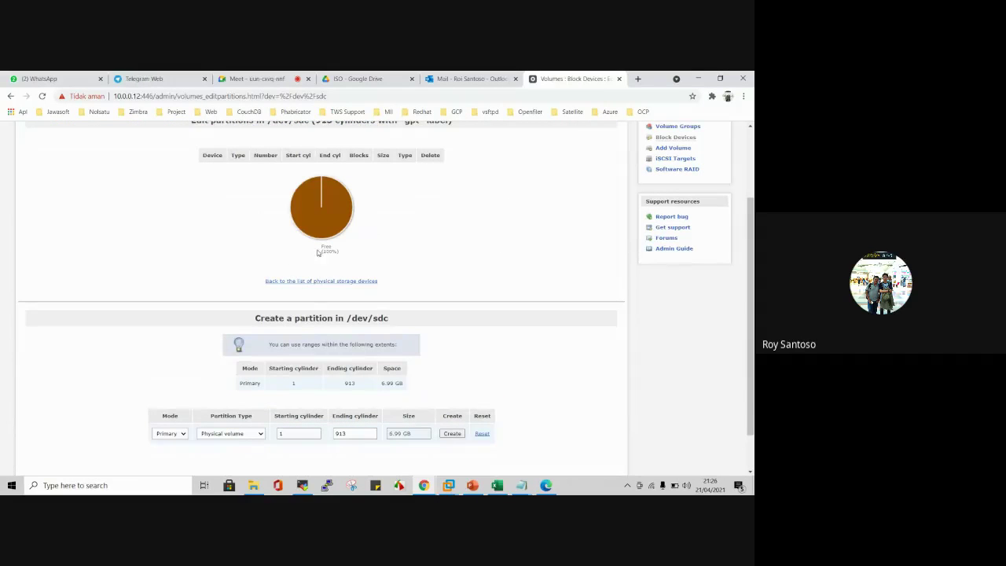
scroll(416, 231, "down", 1)
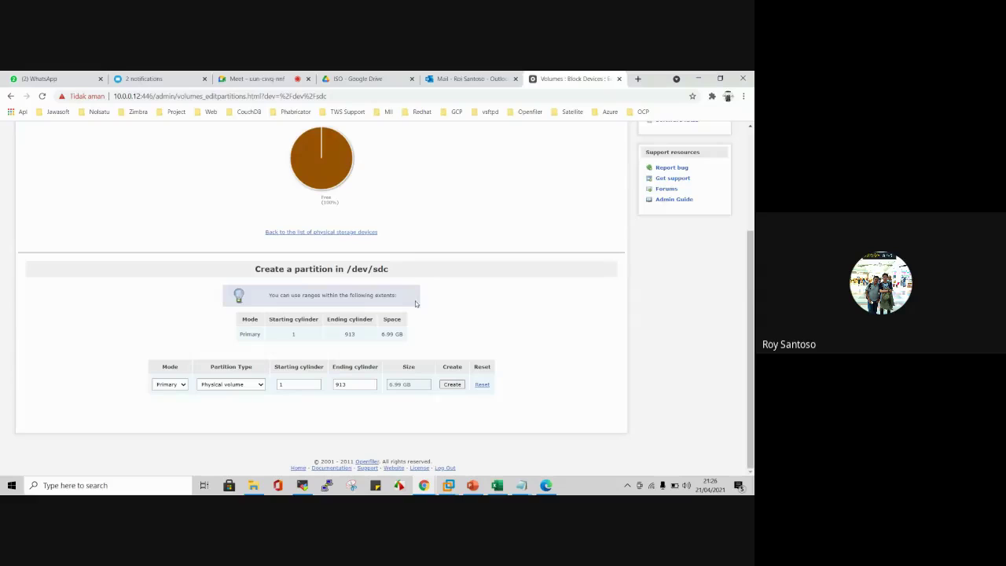
left_click_drag(393, 341, 440, 317)
left_click(468, 303)
left_click(452, 384)
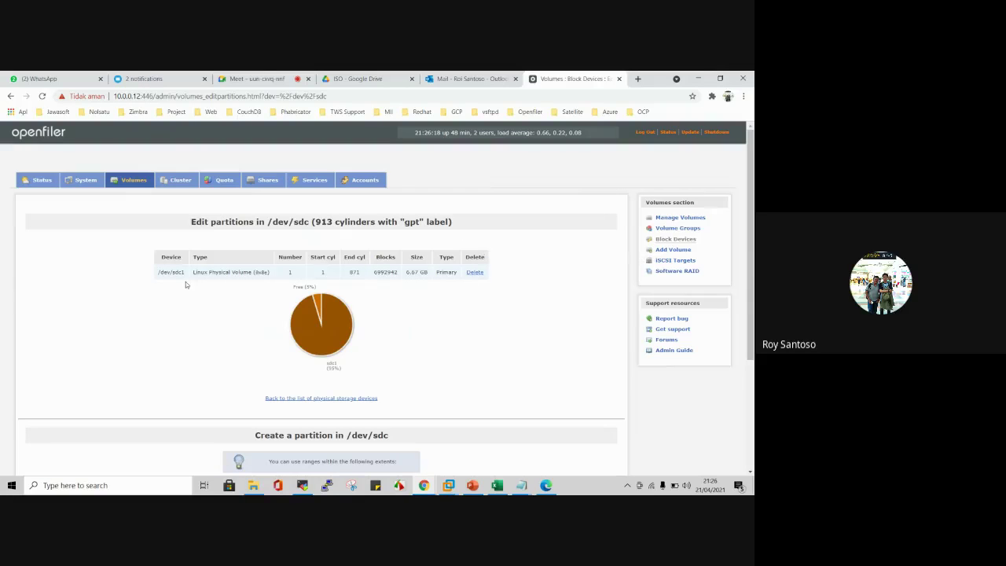
Step: Review the new 6.67 GB /dev/sdc1 partition spanning cylinders 1–871
scroll(226, 272, "down", 1)
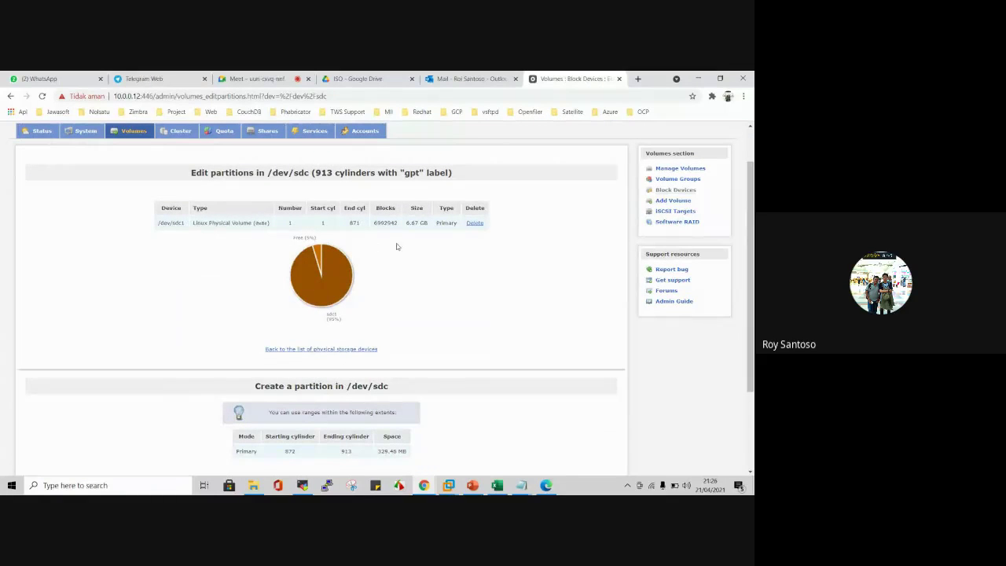
scroll(424, 247, "down", 2)
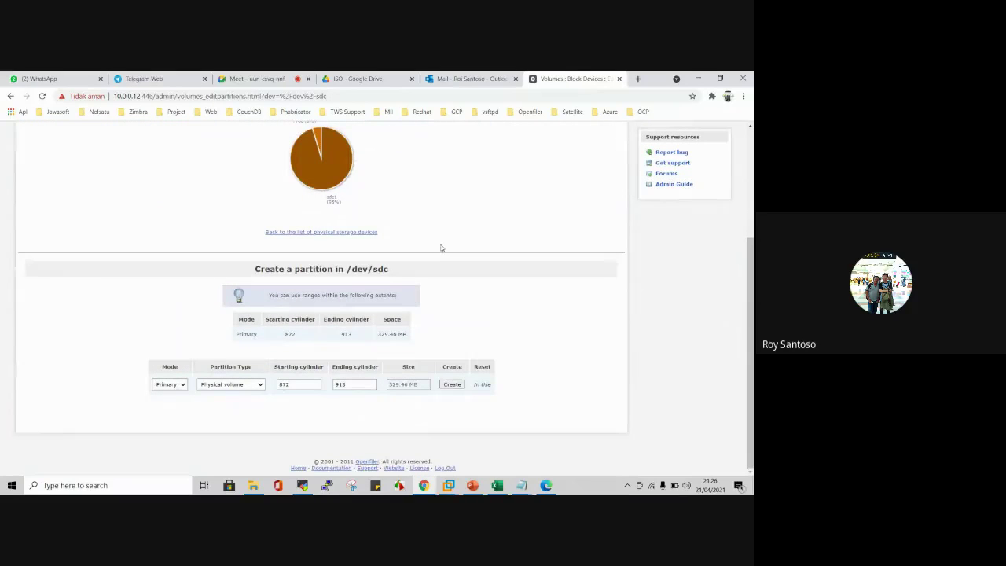
scroll(441, 248, "up", 3)
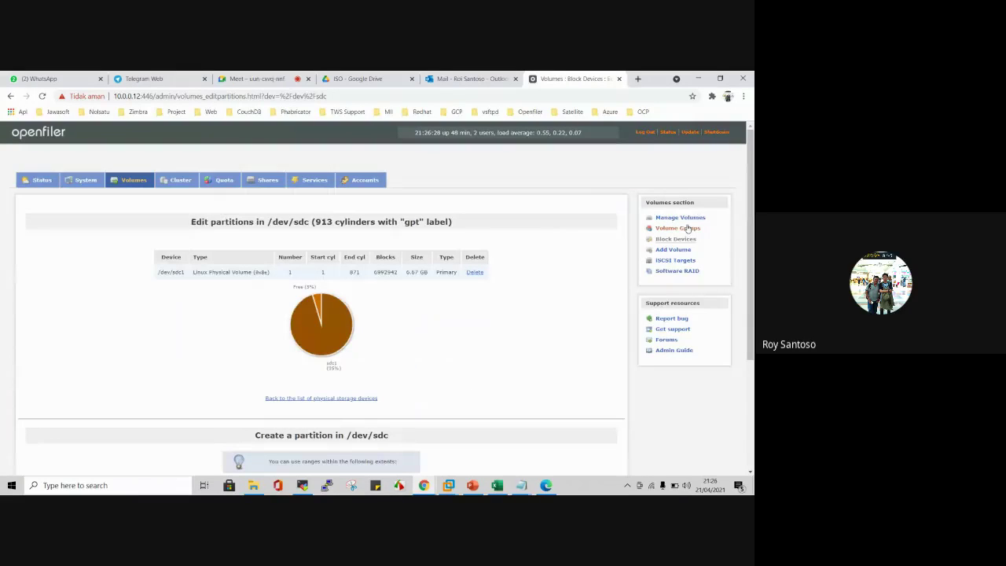
left_click(676, 229)
Step: Create volume group vg_data2 on /dev/sdc1 (6.66 GB), then open its Manage Volumes page
scroll(471, 225, "down", 1)
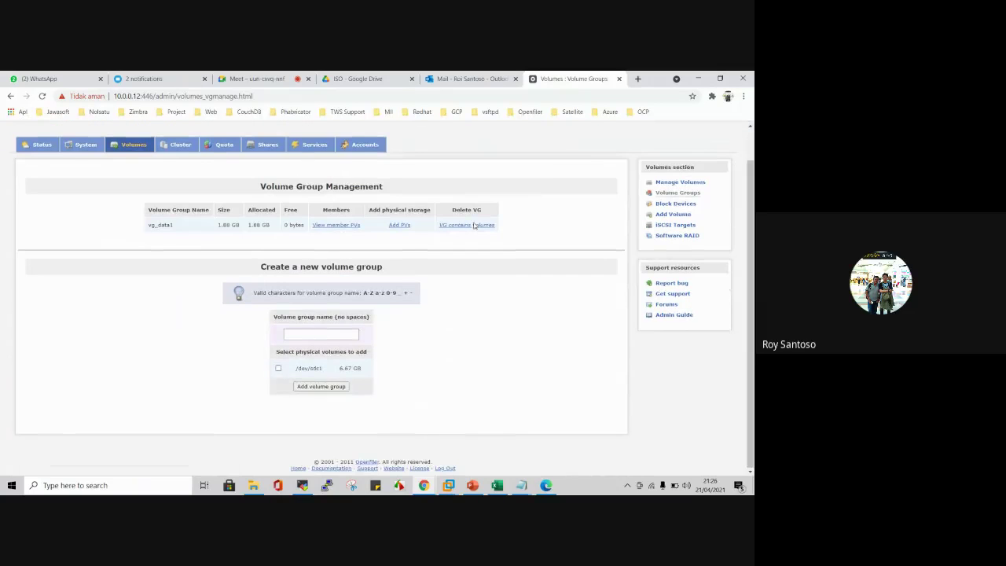
left_click(320, 333)
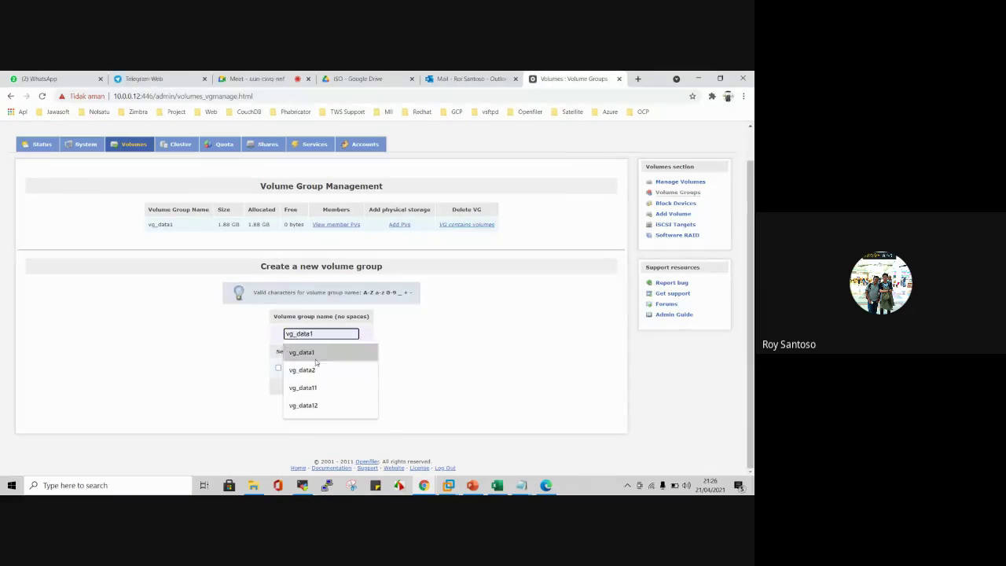
left_click(328, 360)
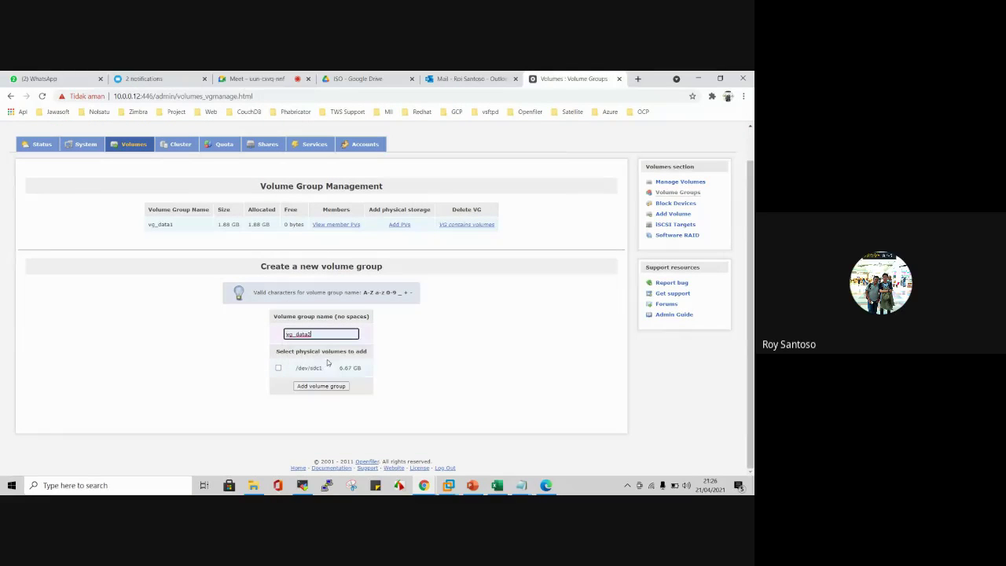
left_click(278, 368)
left_click(321, 386)
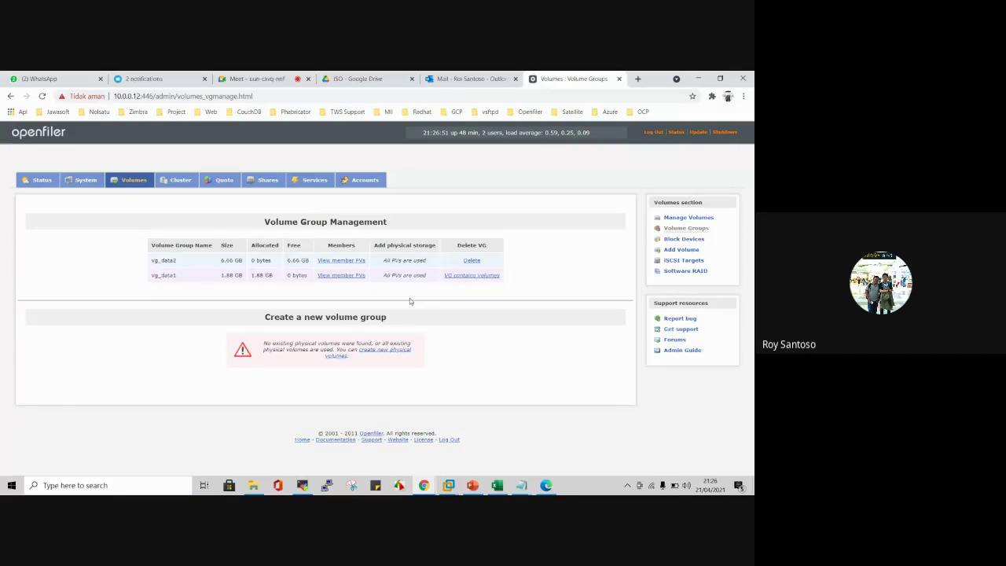
left_click(683, 217)
scroll(251, 250, "down", 1)
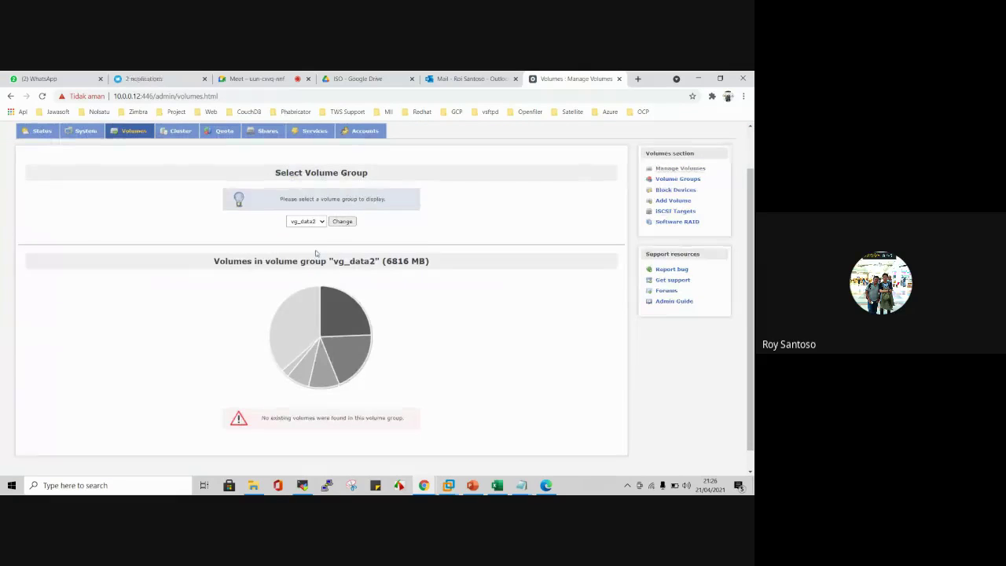
left_click(312, 223)
left_click(315, 229)
scroll(360, 240, "down", 1)
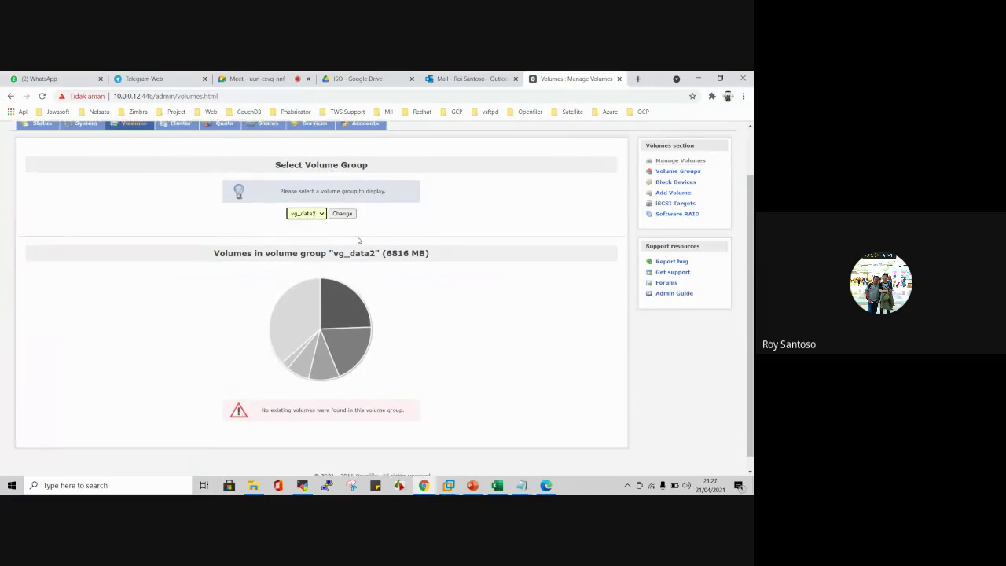
scroll(429, 231, "up", 2)
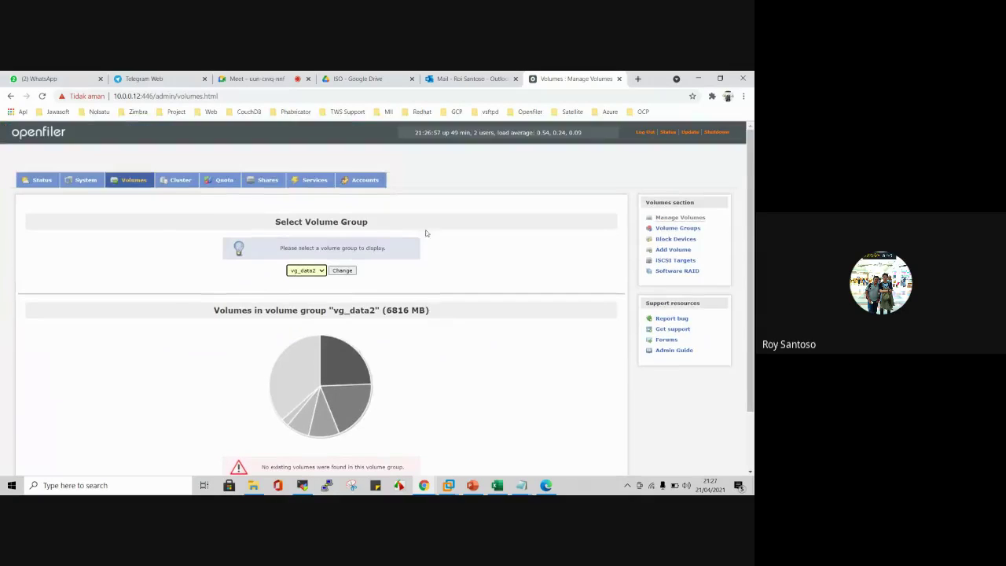
left_click(669, 260)
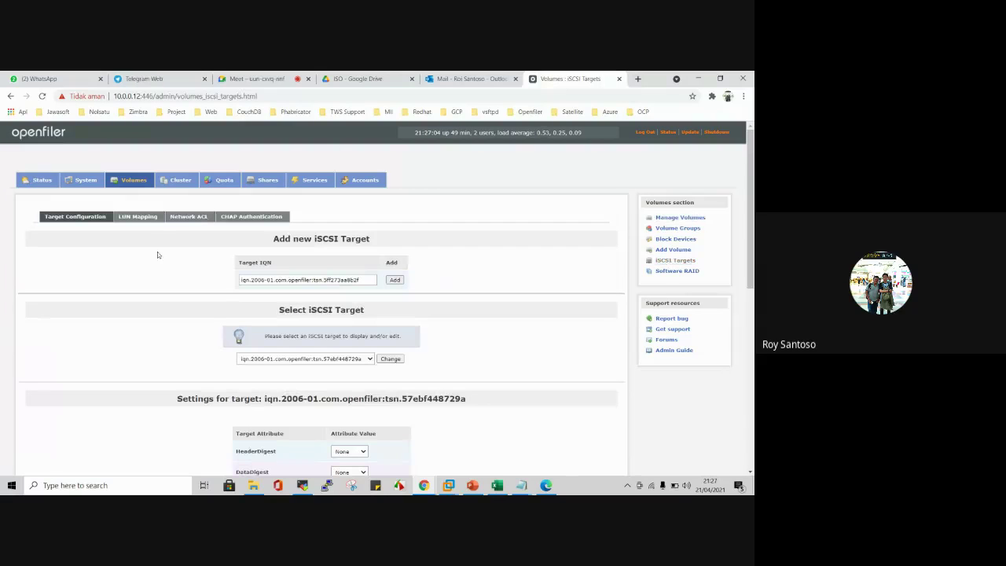
left_click(135, 181)
scroll(377, 284, "down", 3)
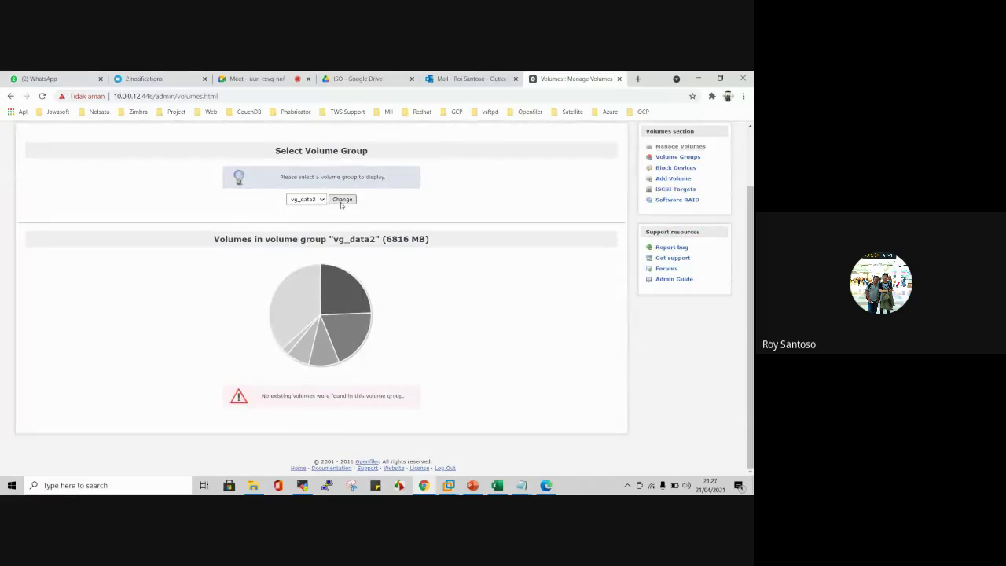
left_click(342, 200)
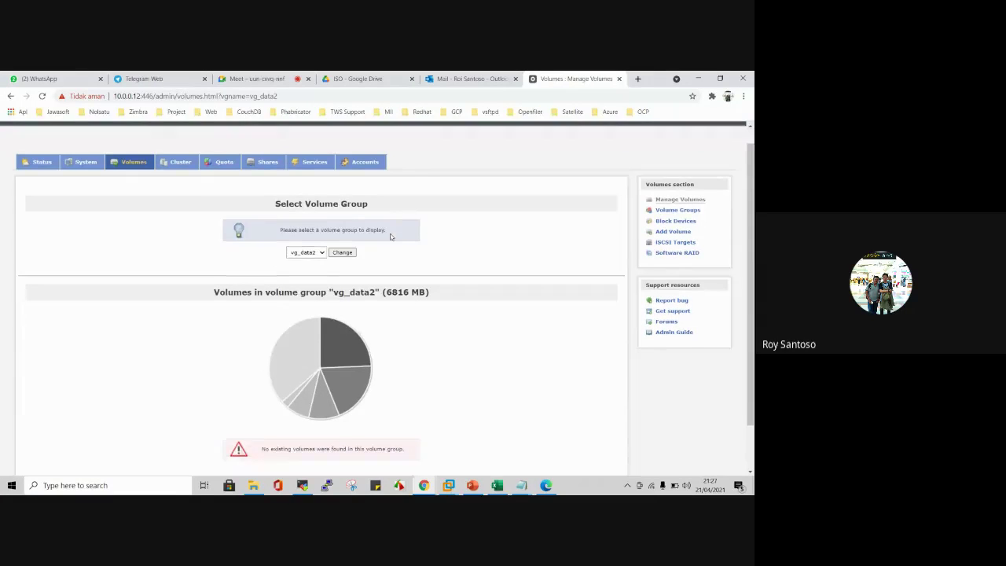
left_click(664, 192)
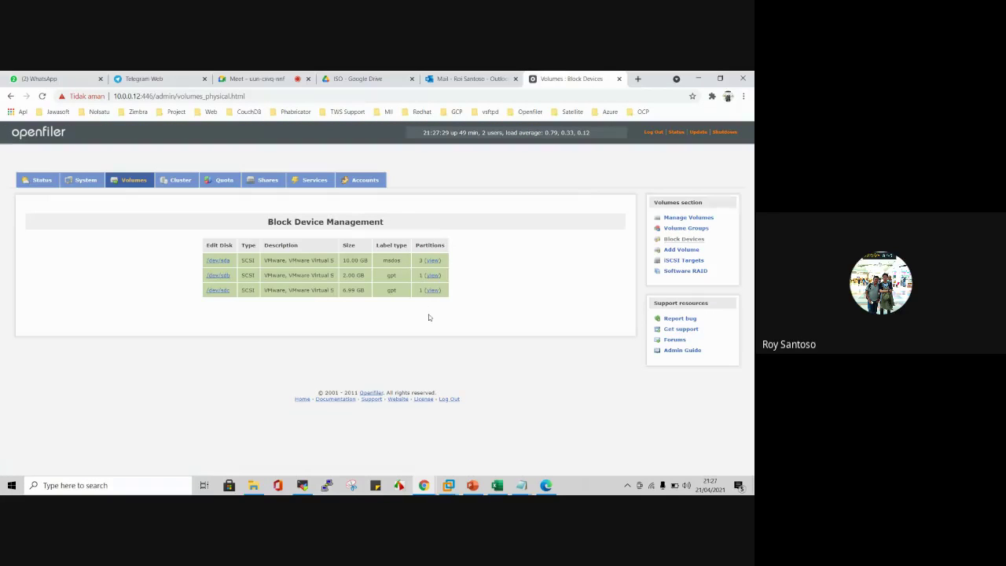
mouse_move(521, 485)
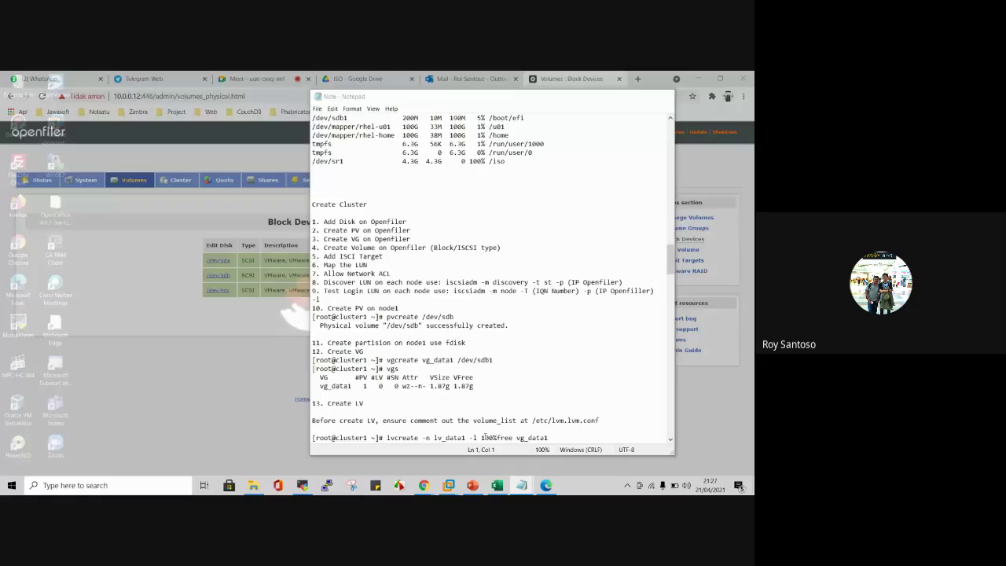
left_click(485, 448)
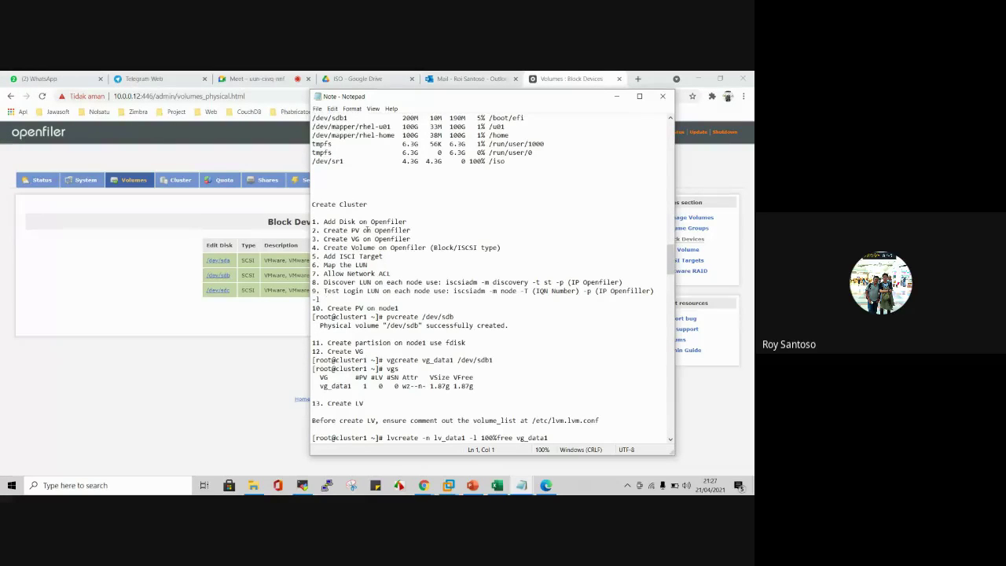
left_click(95, 242)
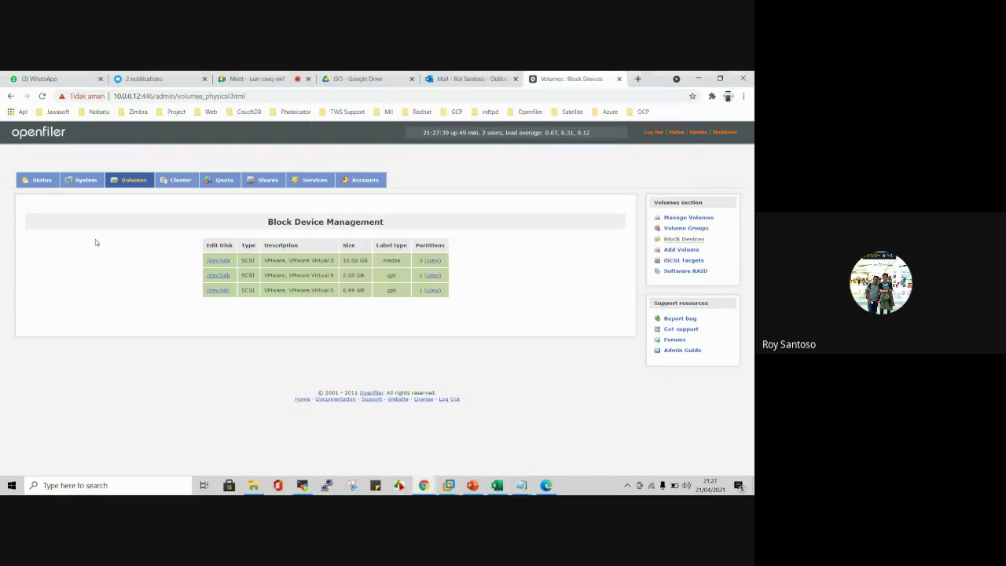
Step: Define a new volume vol_data2, 'Volume Data 2', using the full 6816 MB, type block (iSCSI,FC,etc)
left_click(681, 250)
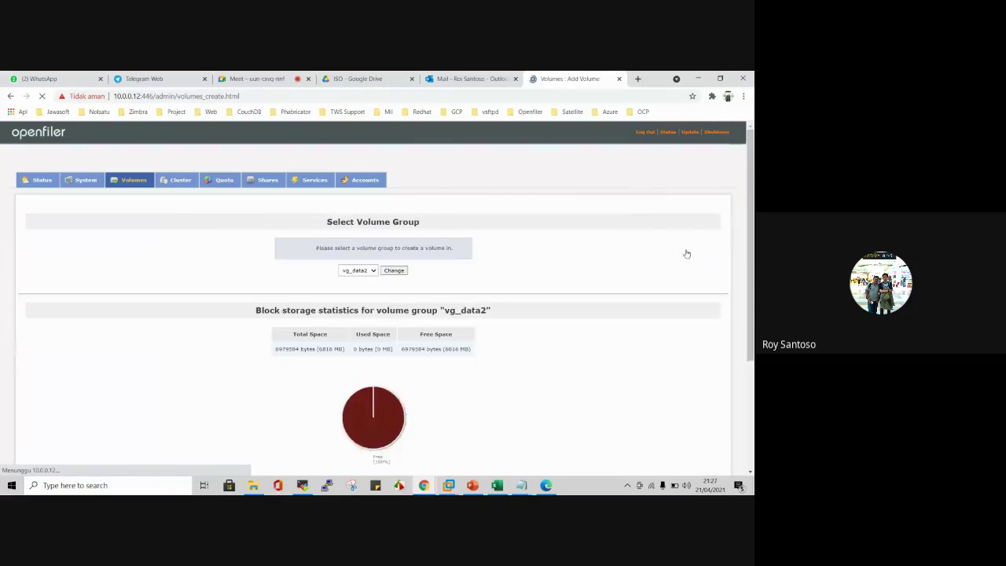
scroll(547, 280, "down", 3)
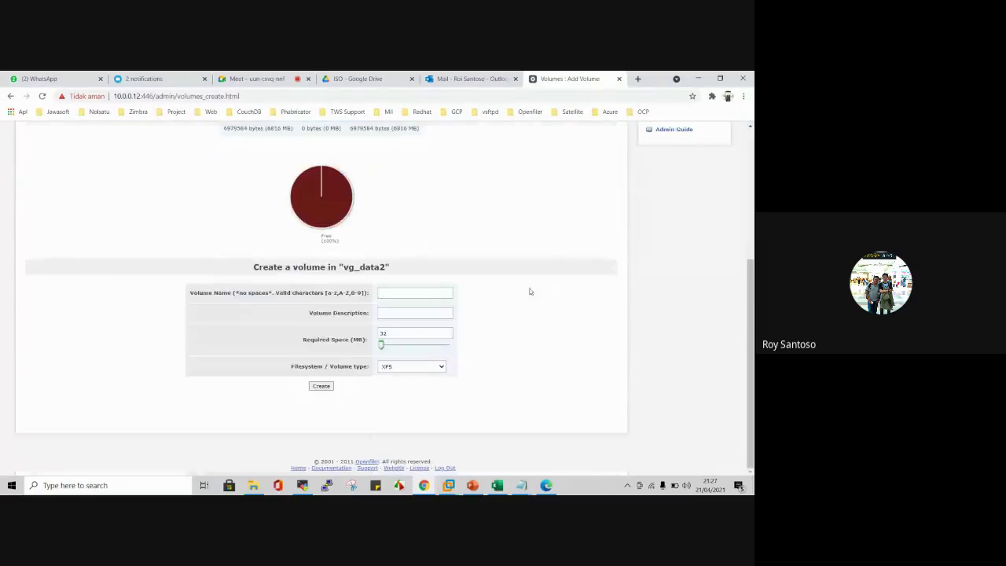
left_click(414, 292)
left_click(417, 328)
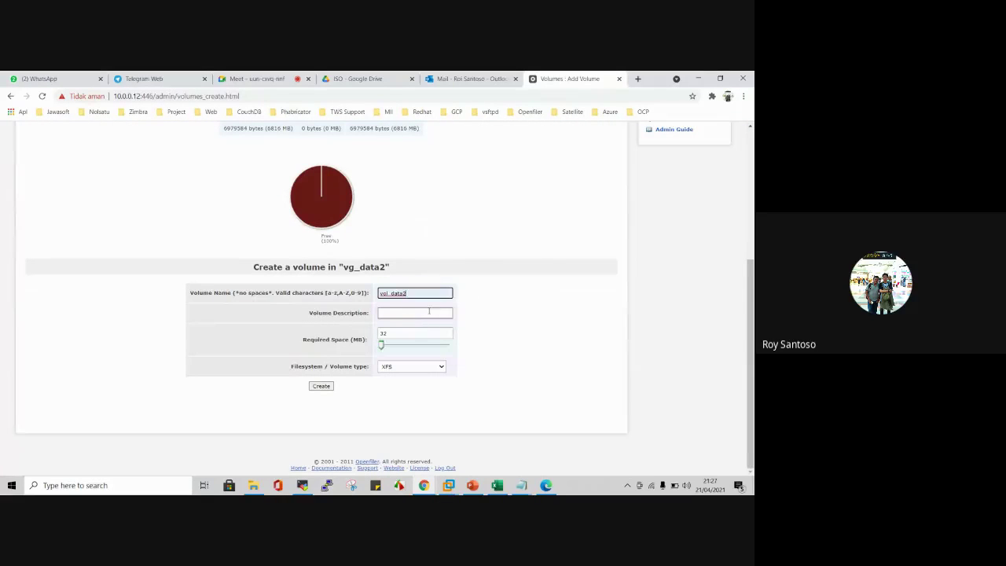
left_click(398, 314)
left_click(412, 346)
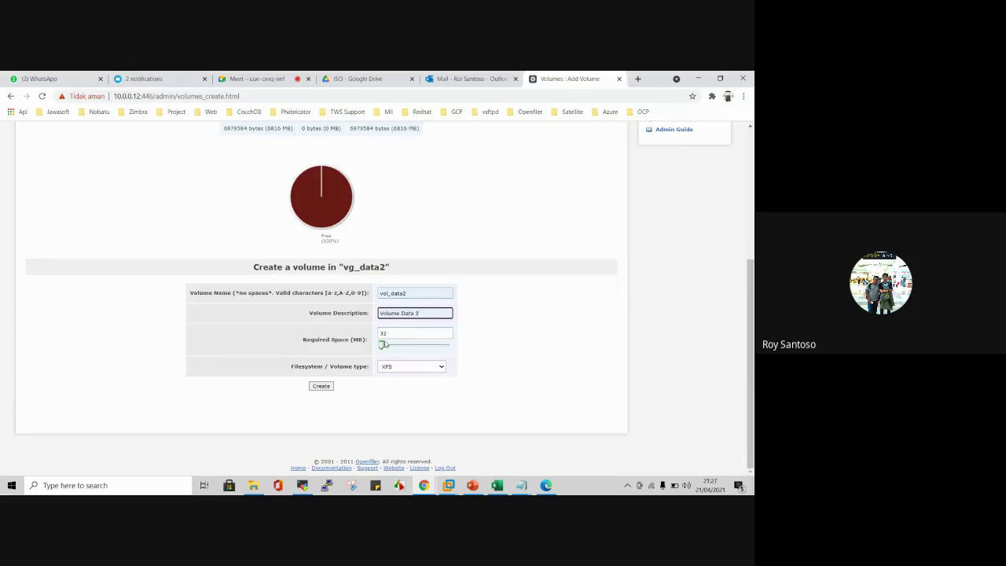
left_click_drag(385, 346, 470, 341)
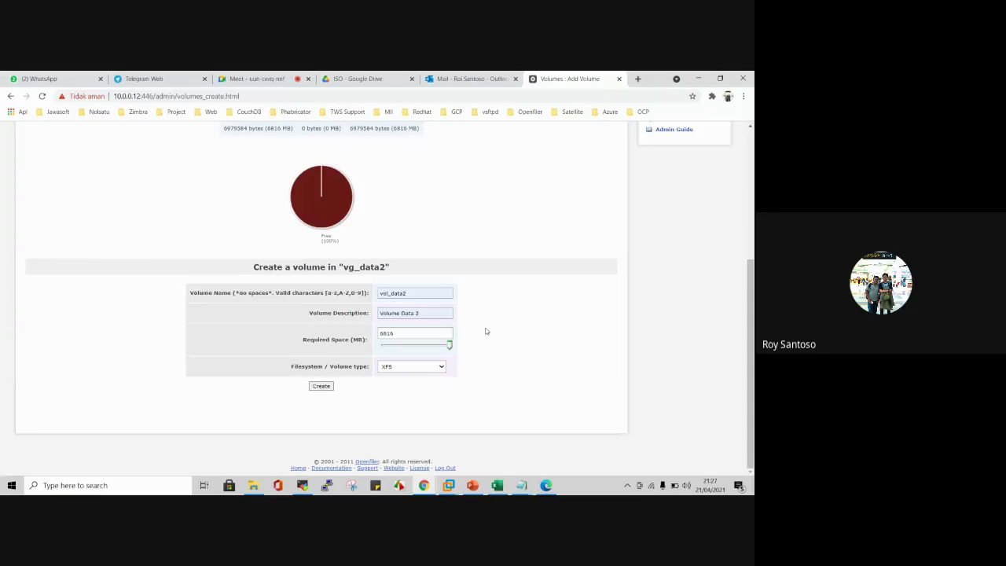
left_click(422, 367)
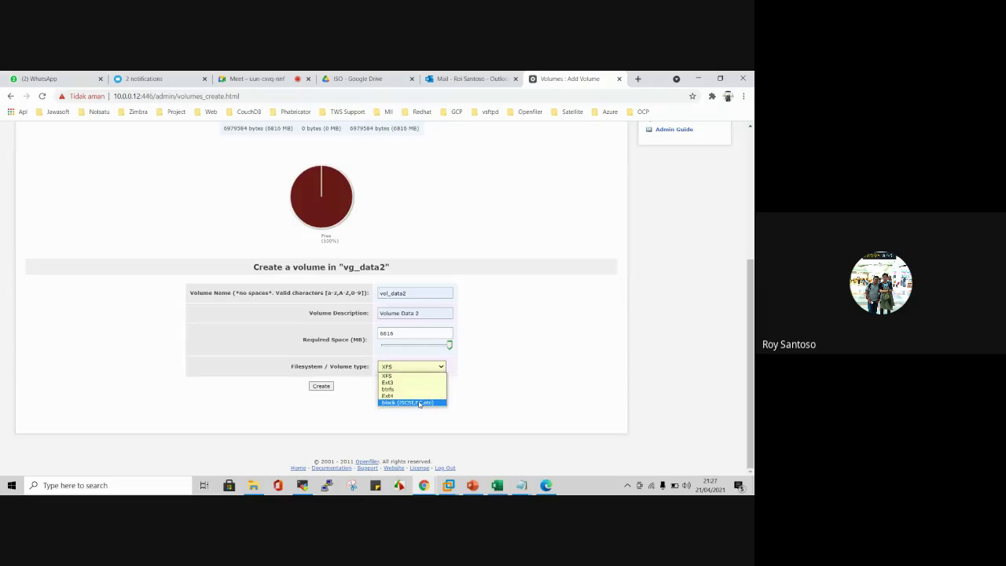
left_click(418, 402)
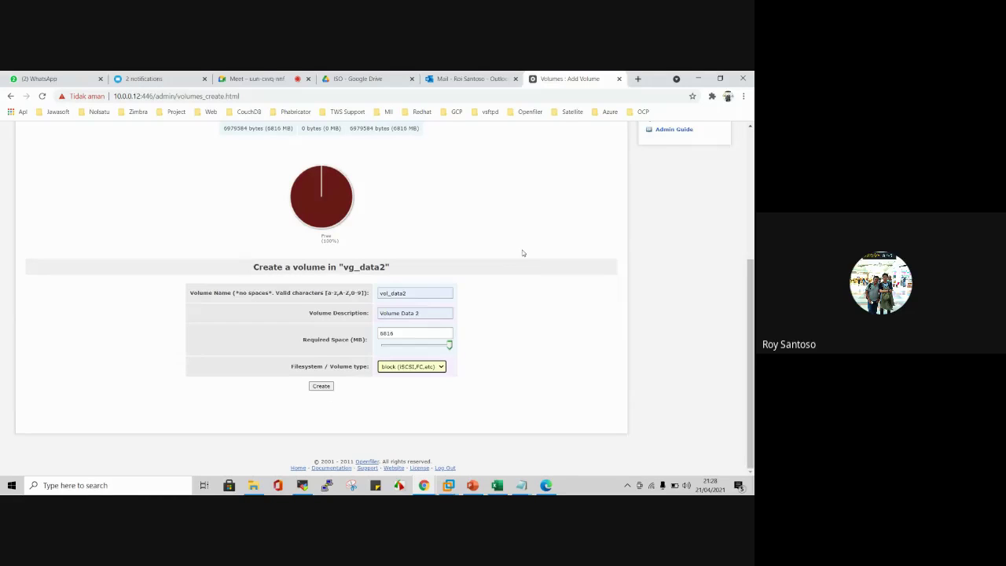
Step: Create the vol_data2 volume and bring the MobaXterm terminals back to the front
scroll(521, 252, "up", 3)
scroll(520, 252, "down", 3)
left_click(321, 385)
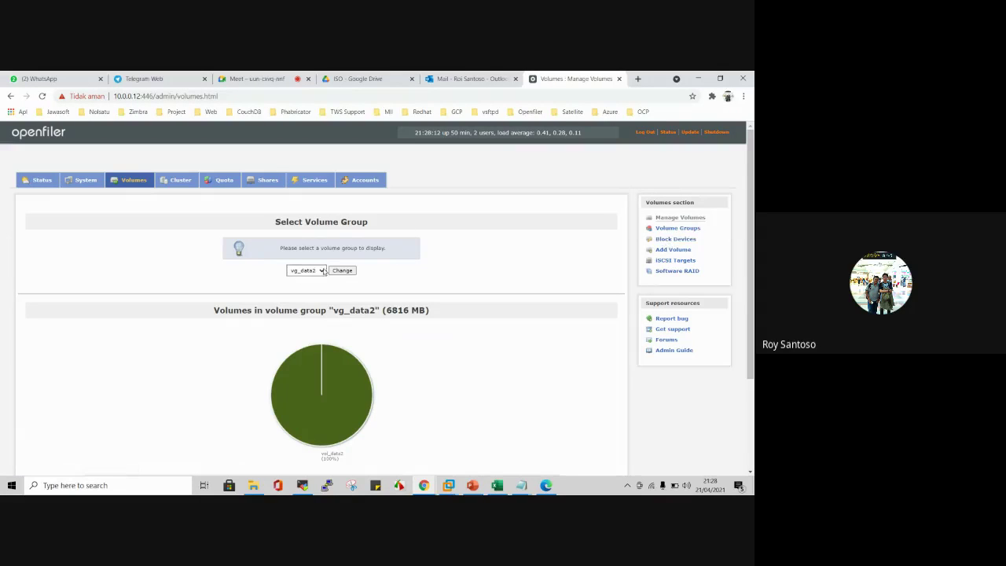
scroll(415, 259, "down", 3)
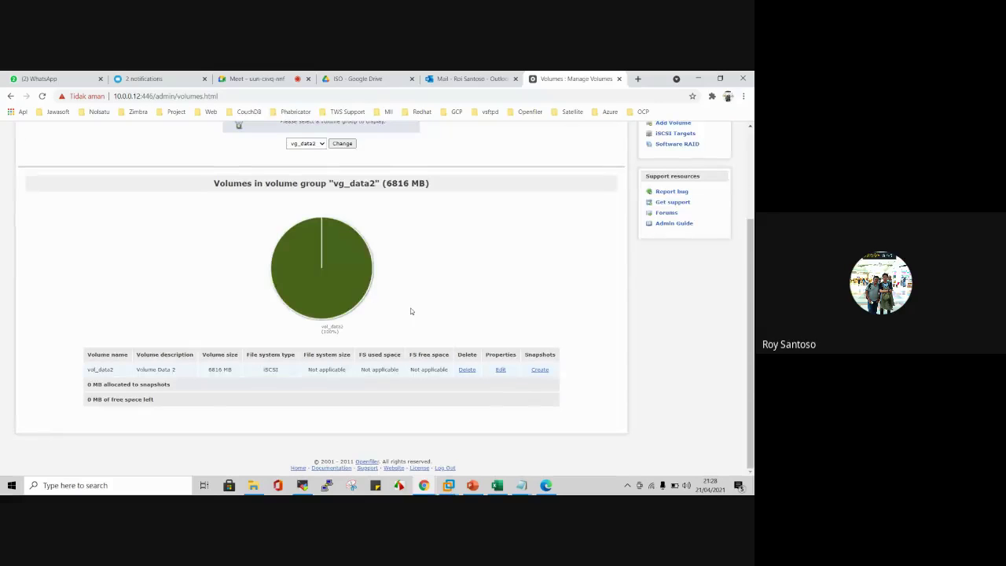
scroll(410, 311, "up", 1)
left_click(302, 485)
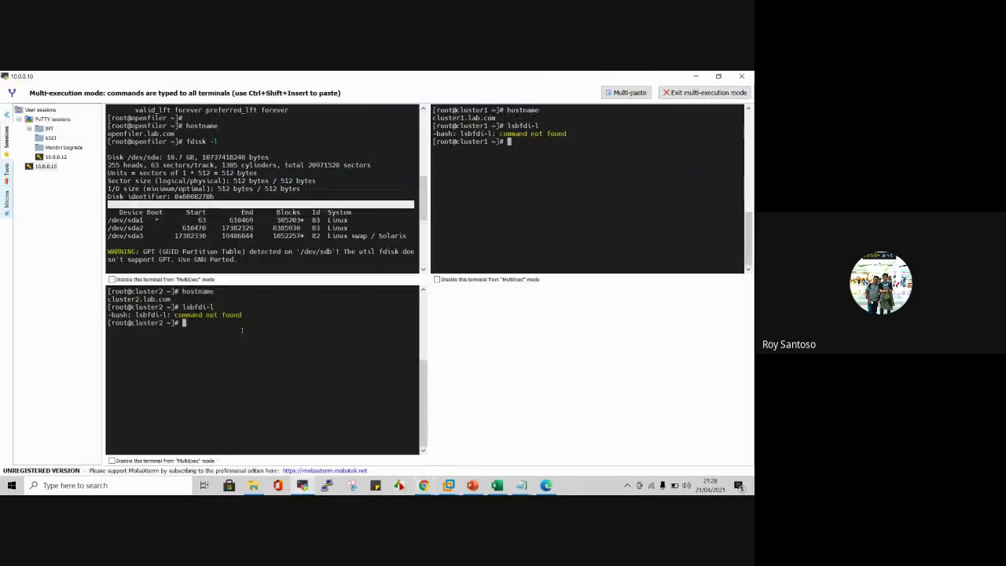
Step: Leave multi-execution mode and run fdisk -l on Openfiler, spotting the new 7147 MB /dev/dm-1
key("ctrl+l")
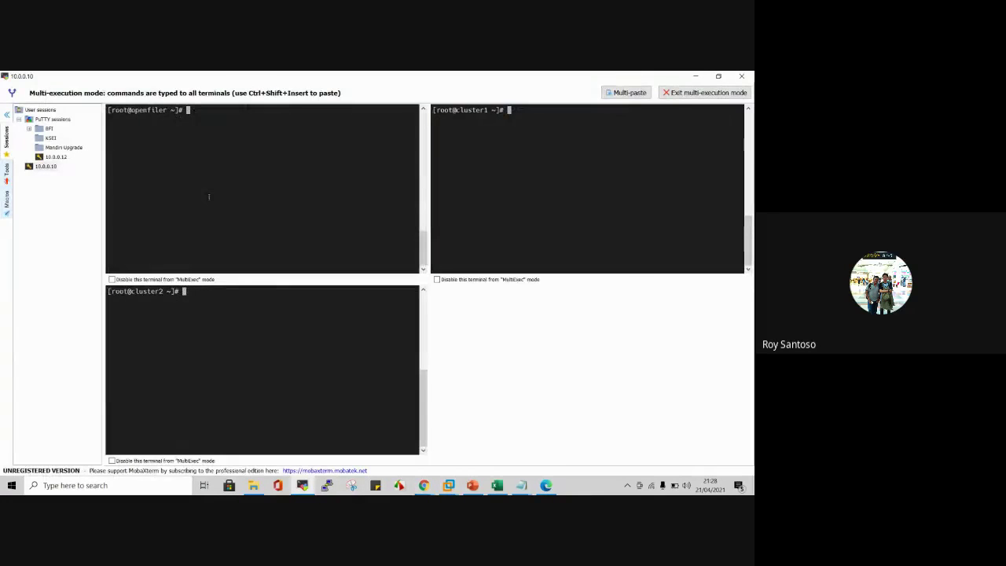
left_click(680, 92)
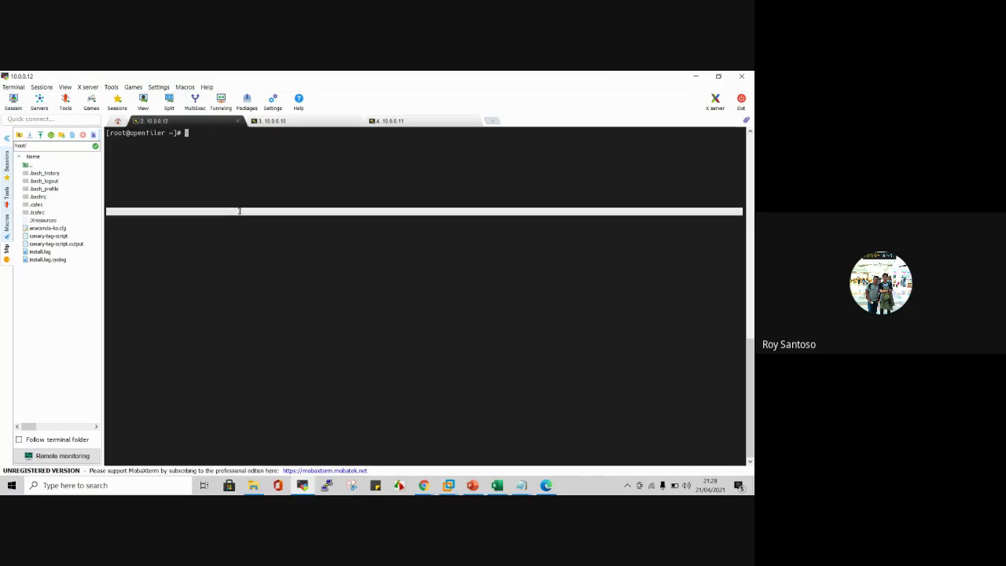
type("fdisk -l")
key("Return")
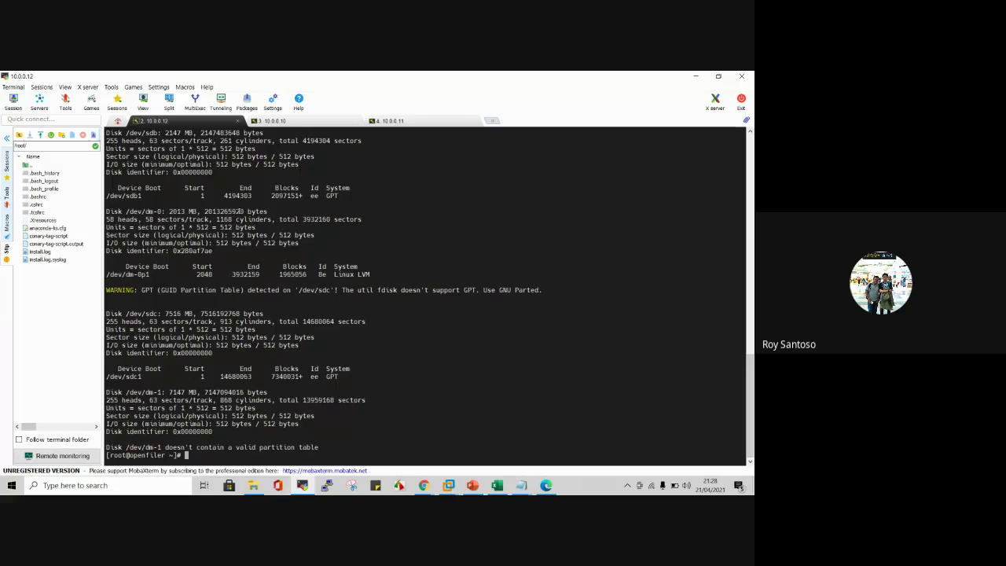
double_click(178, 392)
left_click(375, 381)
left_click(423, 485)
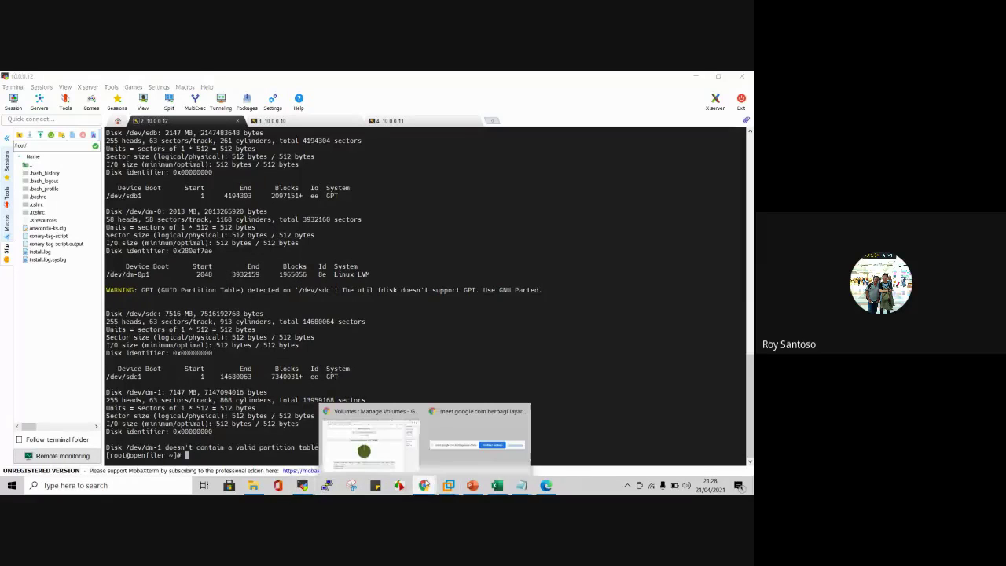
mouse_move(402, 446)
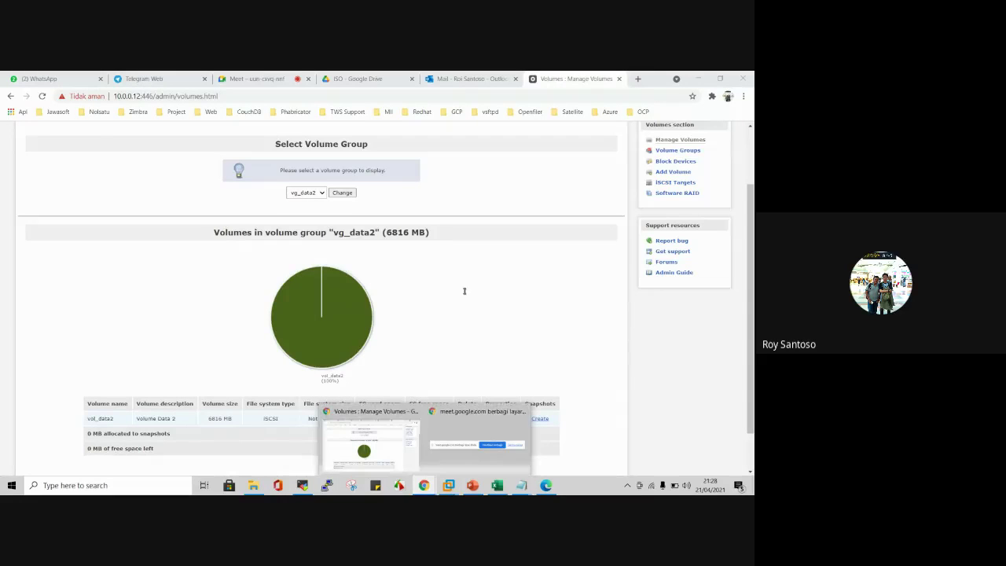
Step: Return to Openfiler's Manage Volumes page in Chrome and open the iSCSI Targets page
key("alt+Tab")
left_click(377, 448)
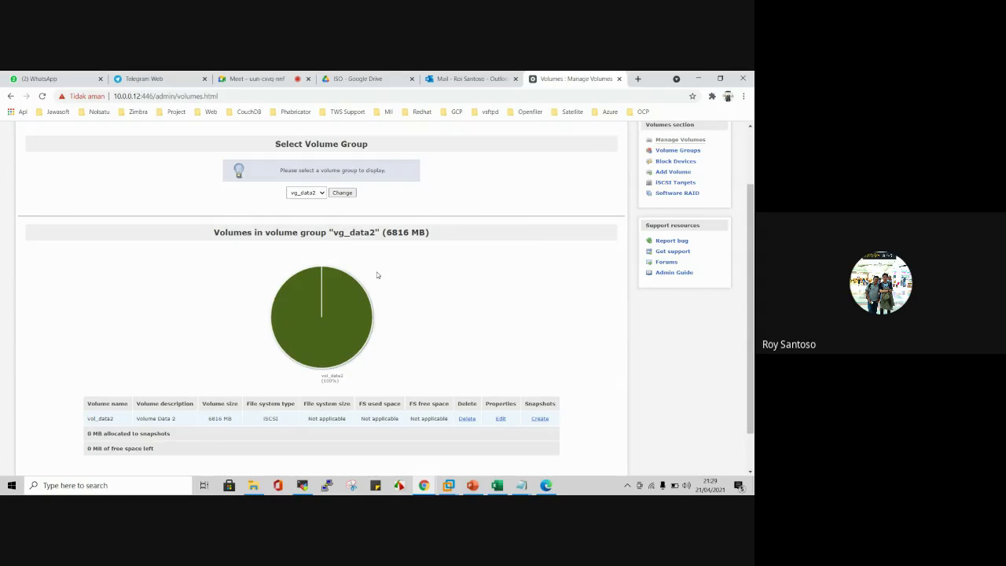
scroll(377, 277, "up", 1)
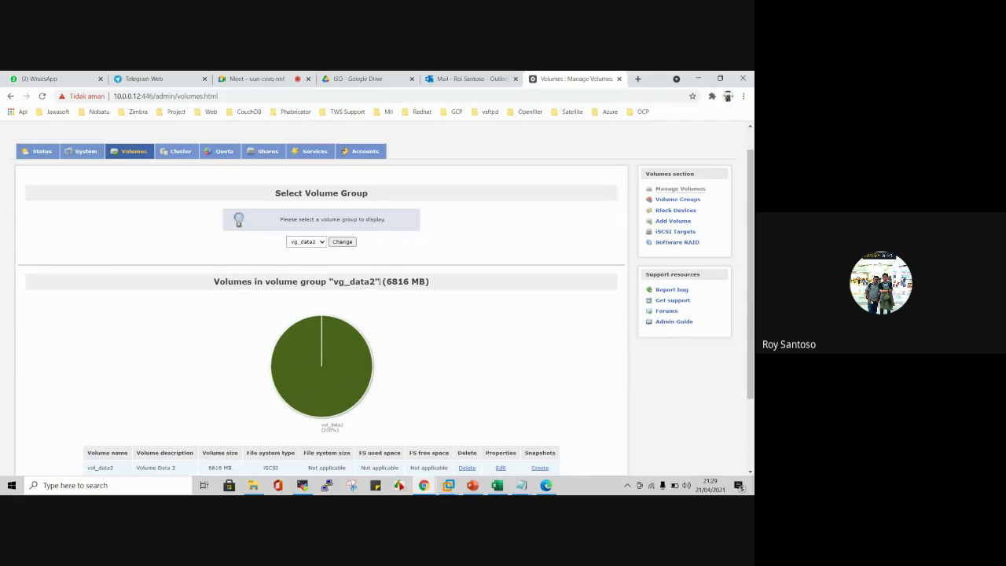
scroll(380, 281, "down", 2)
scroll(438, 263, "up", 1)
left_click(666, 182)
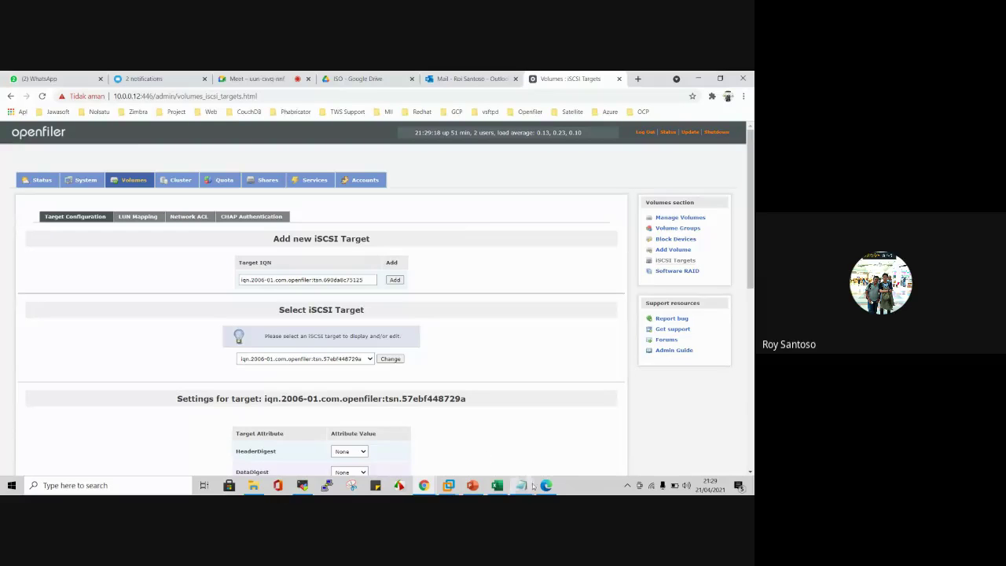
mouse_move(518, 483)
left_click(488, 454)
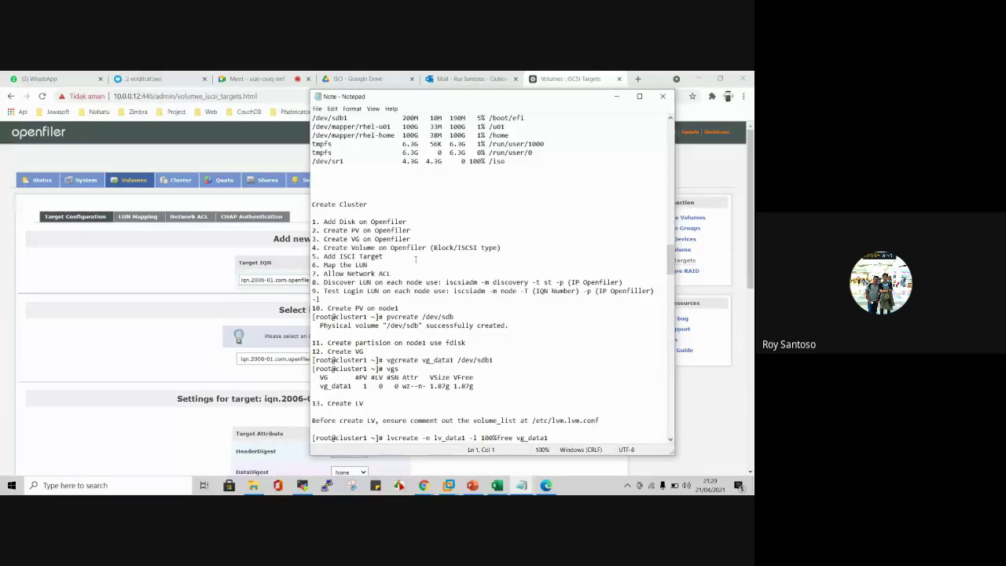
left_click(80, 277)
scroll(120, 272, "down", 1)
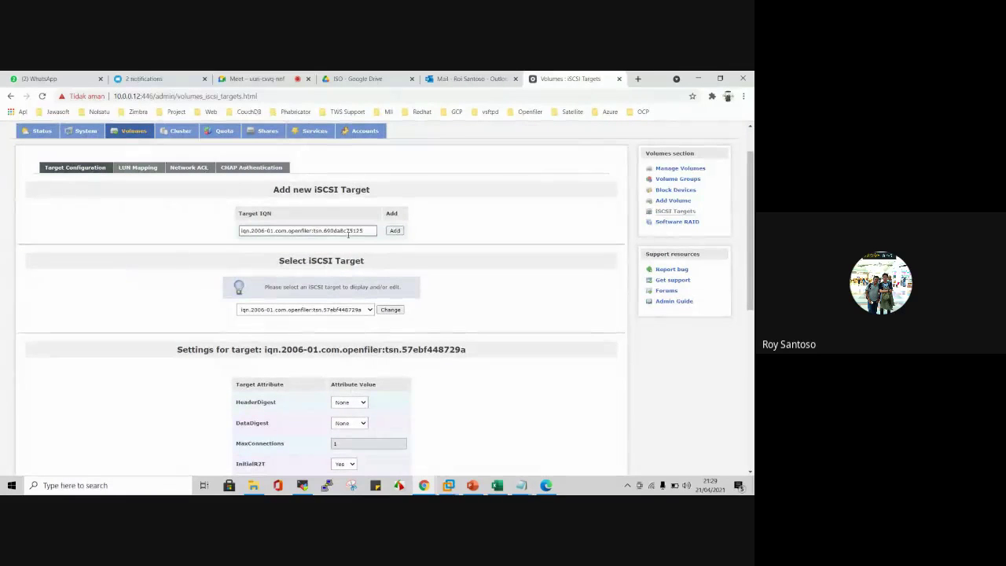
double_click(266, 213)
triple_click(265, 212)
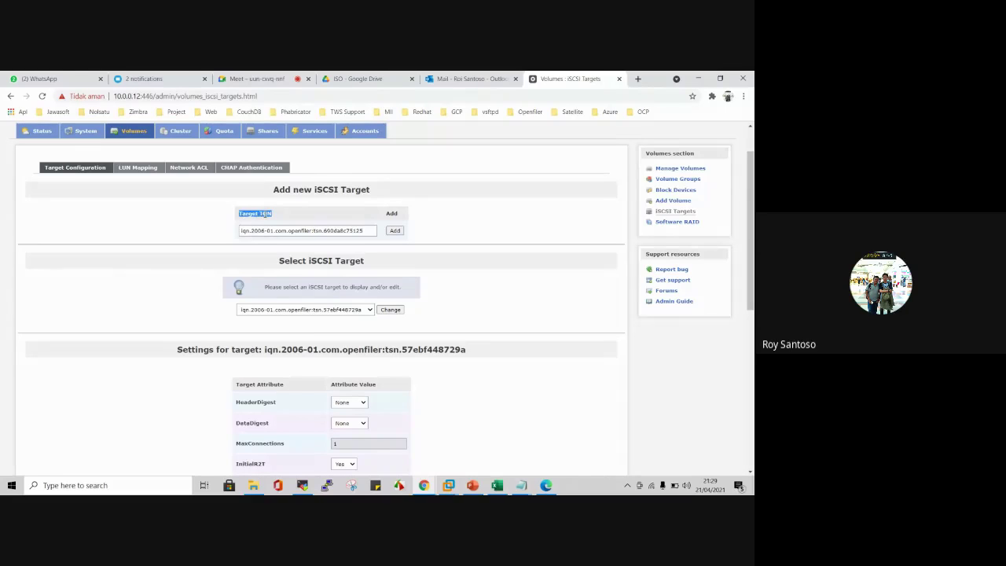
left_click(265, 213)
left_click_drag(237, 214, 271, 214)
double_click(257, 215)
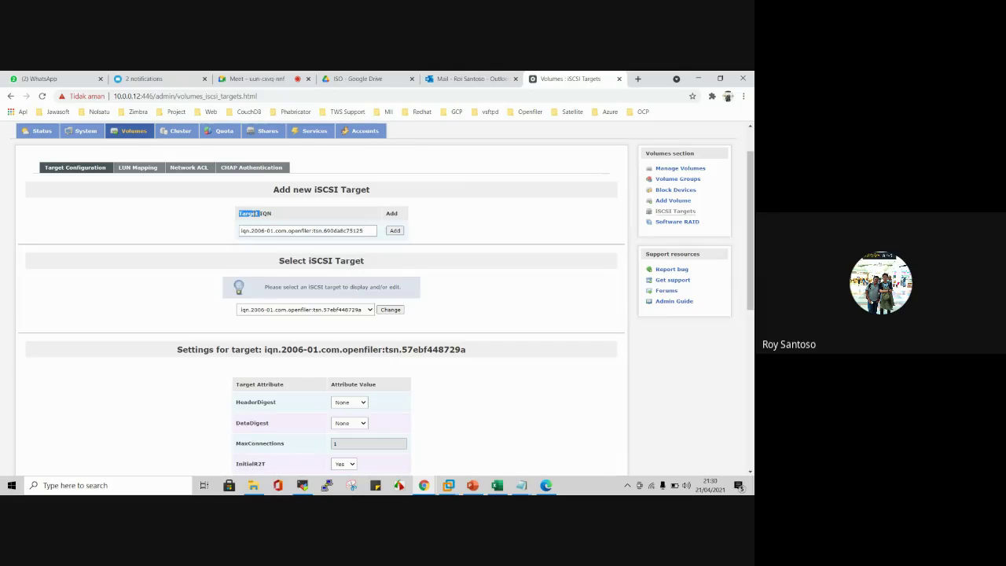
double_click(265, 213)
scroll(443, 221, "down", 1)
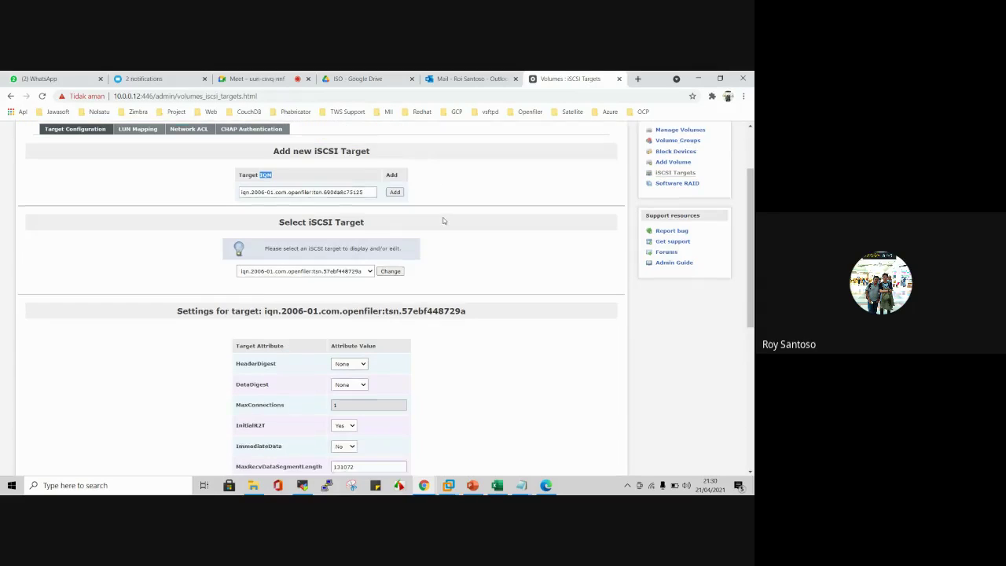
scroll(443, 221, "down", 2)
scroll(443, 219, "up", 2)
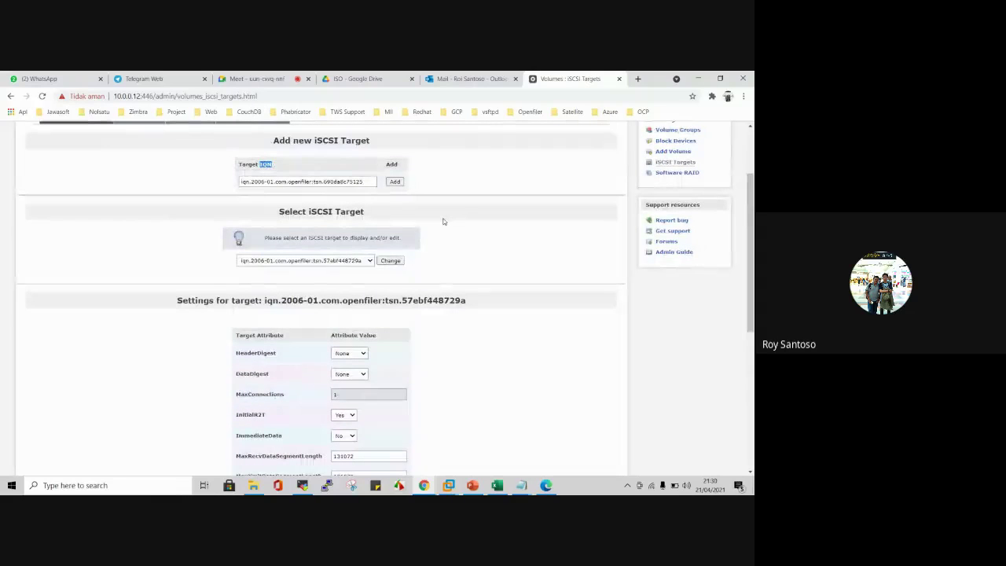
Step: Add the new iSCSI target ending 690da8c75125 and save its settings
left_click(394, 182)
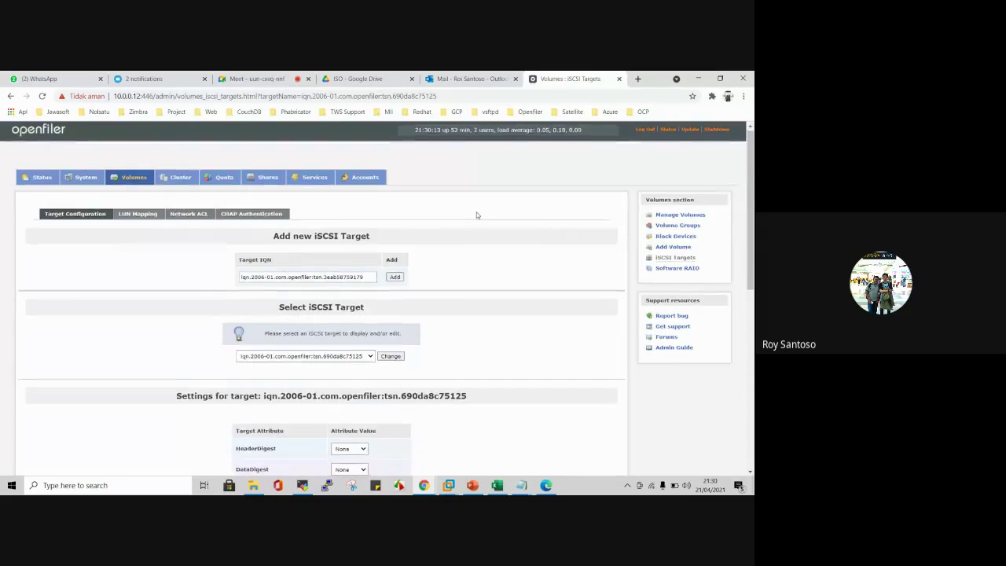
scroll(476, 215, "down", 5)
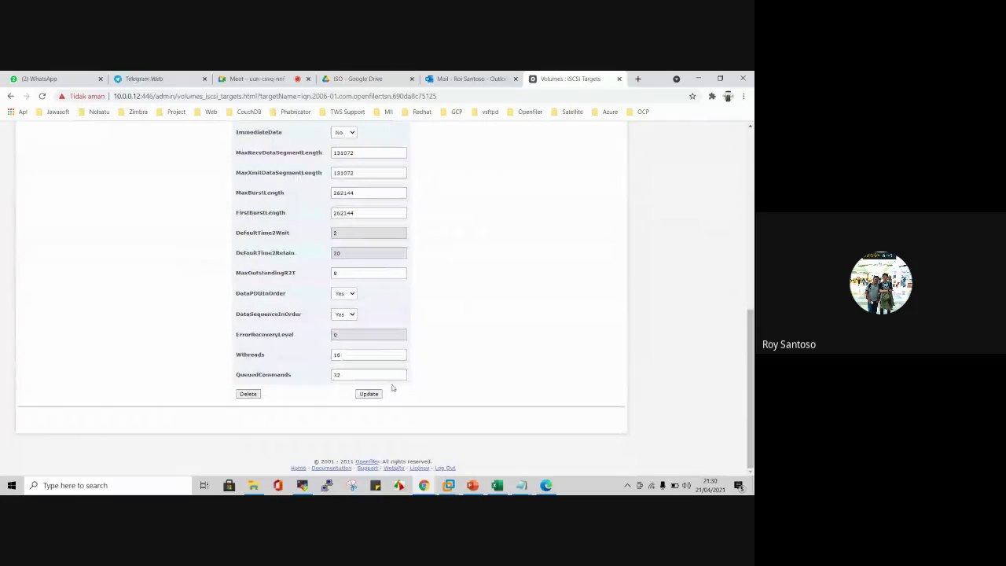
left_click(369, 394)
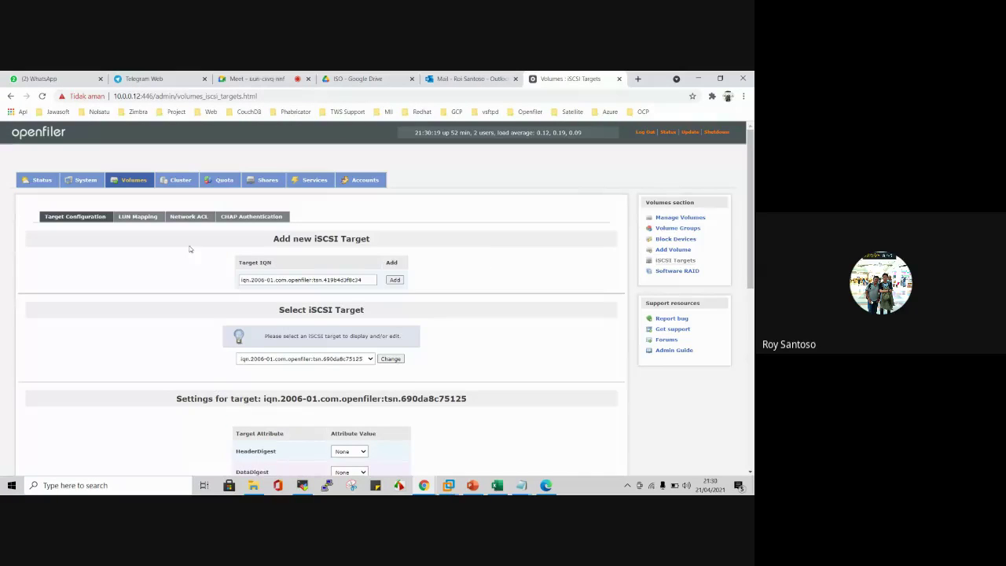
Step: Map Volume Data 2 (LUN 0) and Volume Data 1 (LUN 1) as write-thru blockio LUNs
left_click(150, 218)
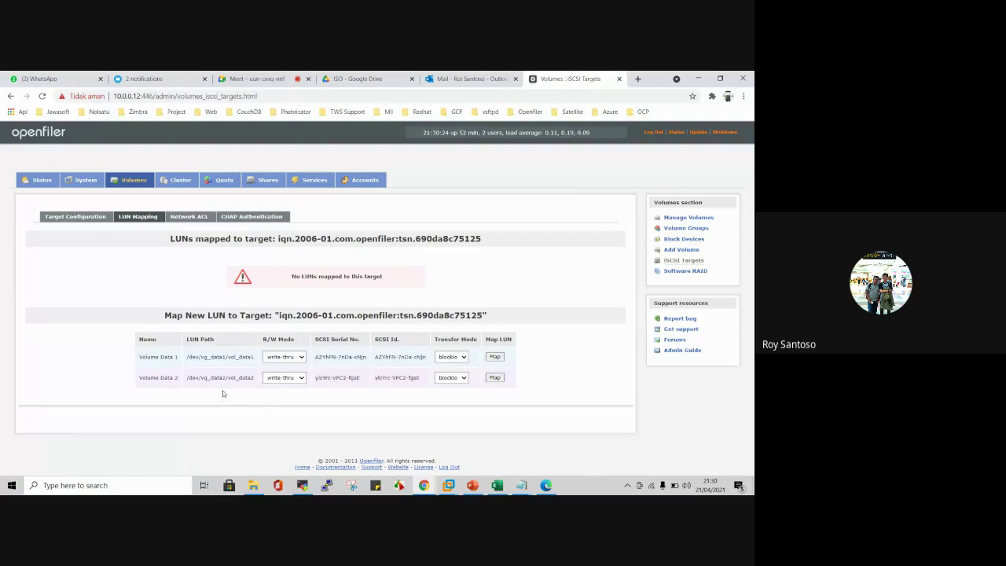
left_click(300, 378)
left_click(300, 379)
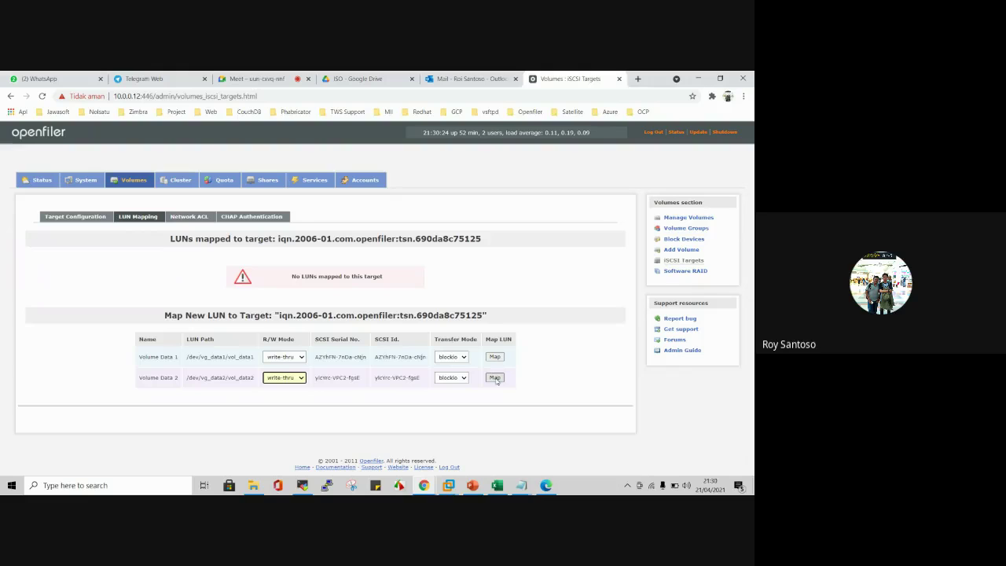
left_click(459, 378)
left_click(458, 378)
left_click(494, 377)
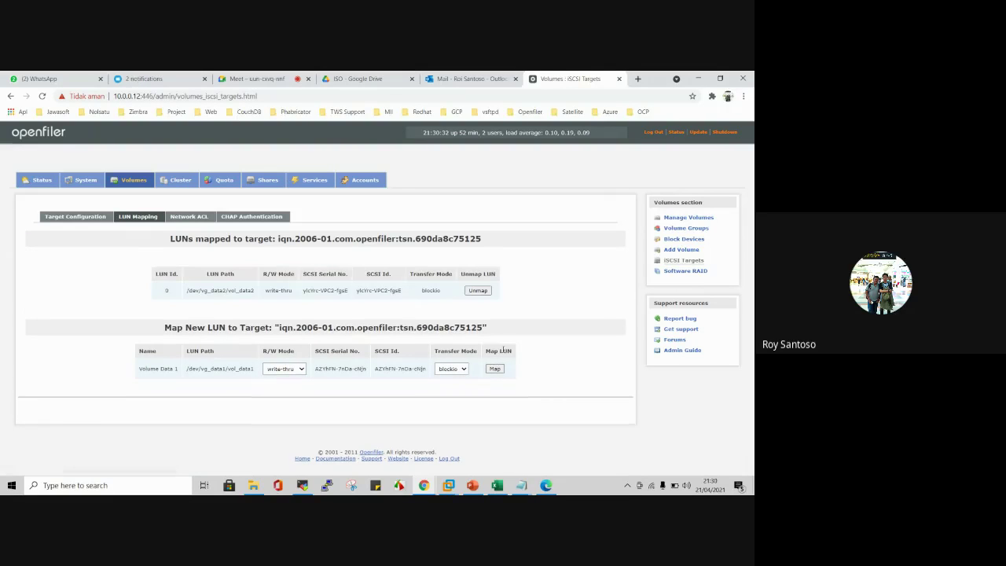
left_click(495, 369)
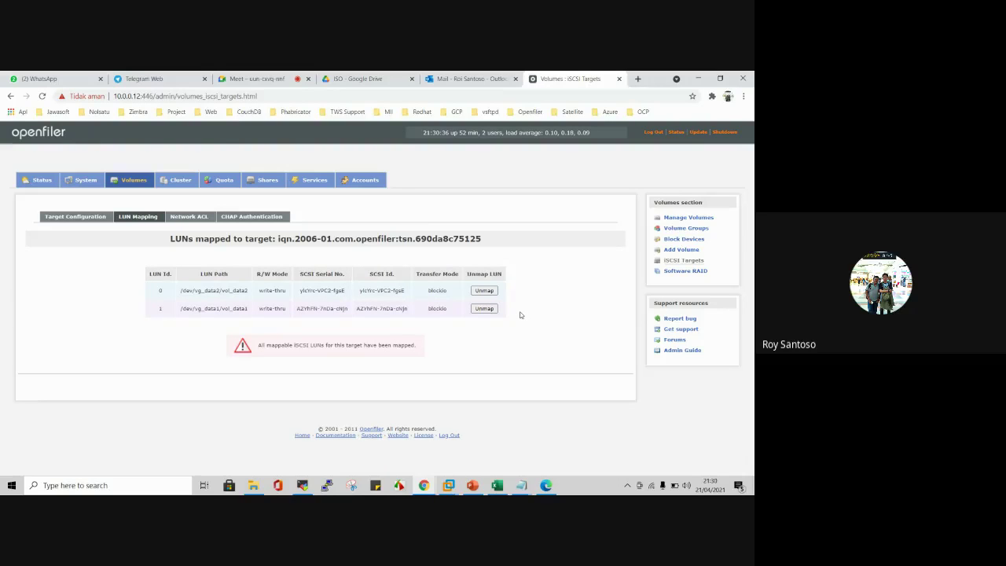
Step: In the target's Network ACL, change the ha2 network (10.0.0.0) from Deny to Allow
left_click(187, 217)
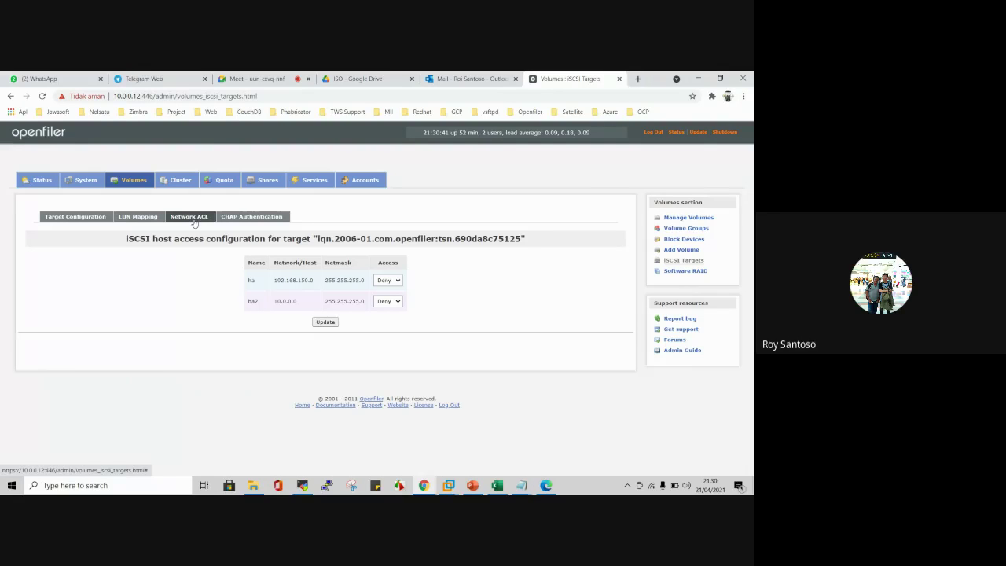
left_click(397, 302)
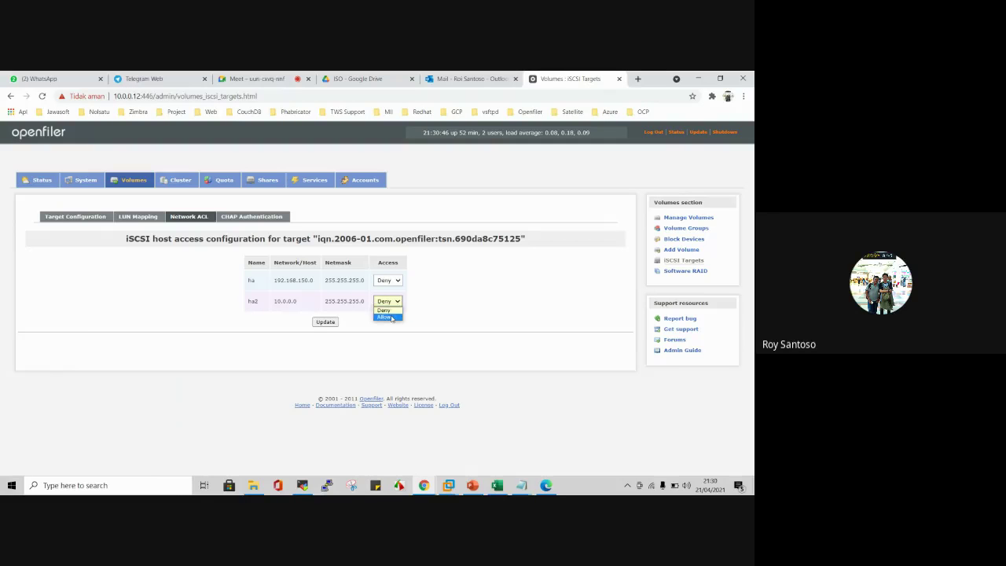
left_click(391, 318)
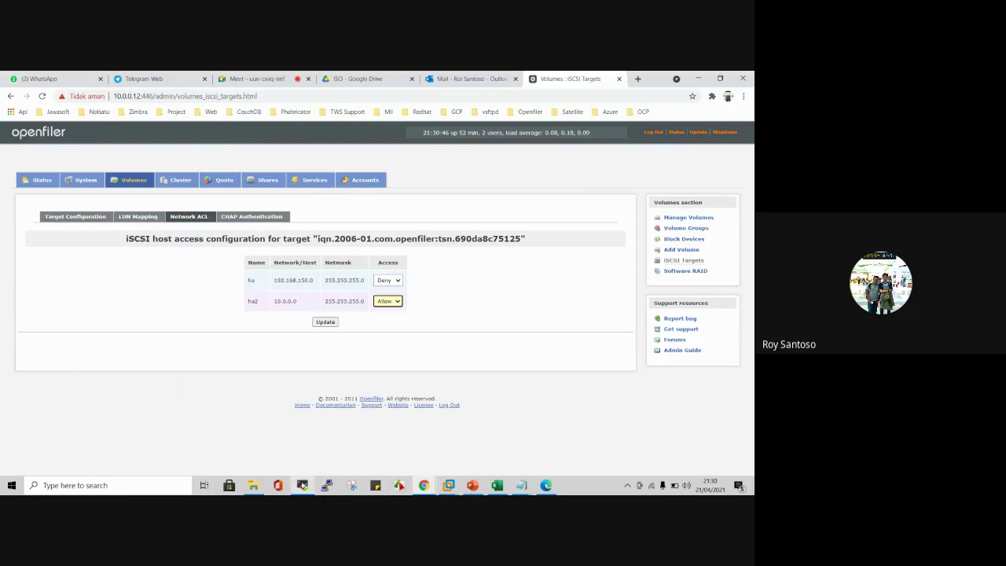
left_click(301, 485)
Step: Run ip a in the cluster1 session to confirm 10.0.0.10/24, then return to Openfiler
key("ctrl+Tab")
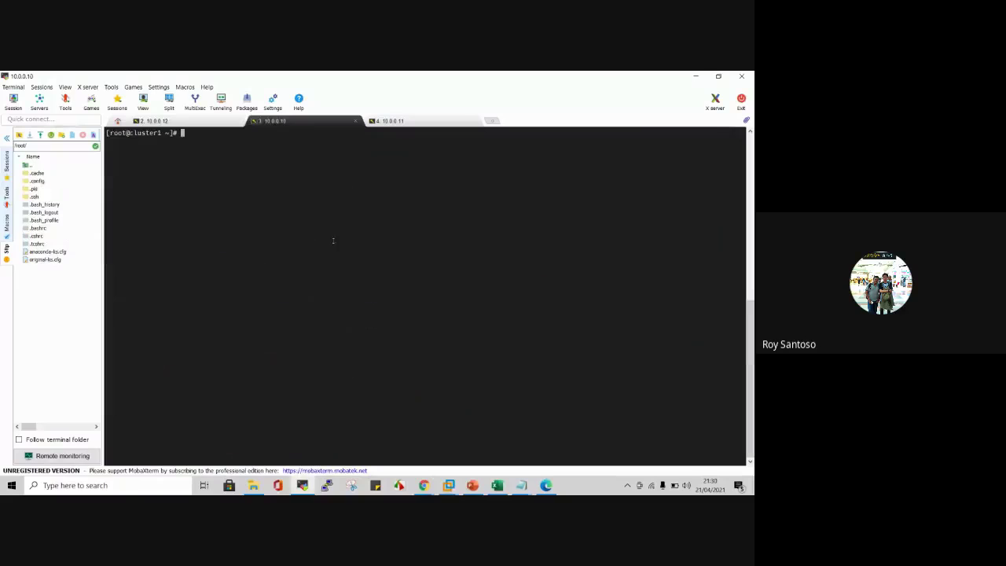
type("ip a")
key("Return")
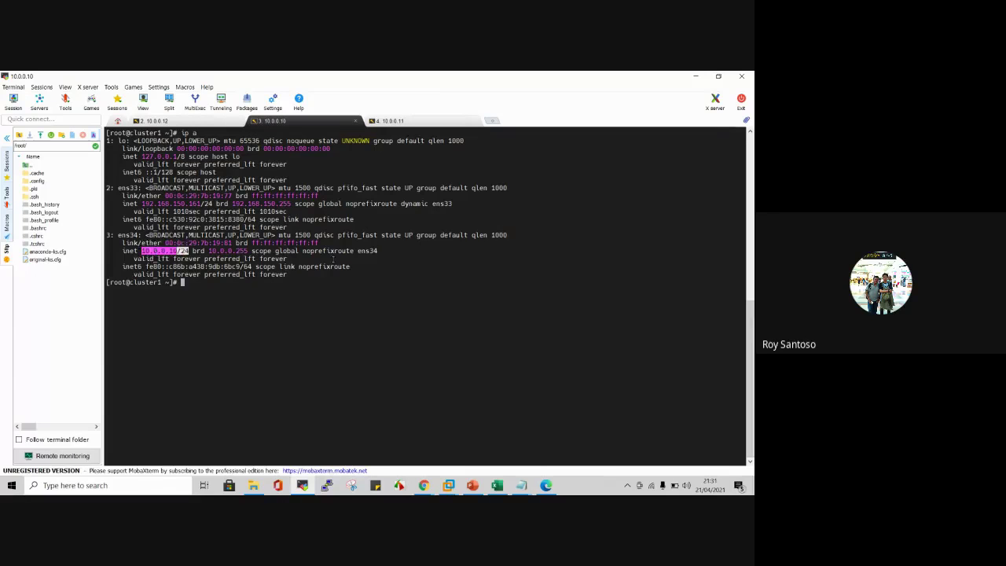
left_click(424, 485)
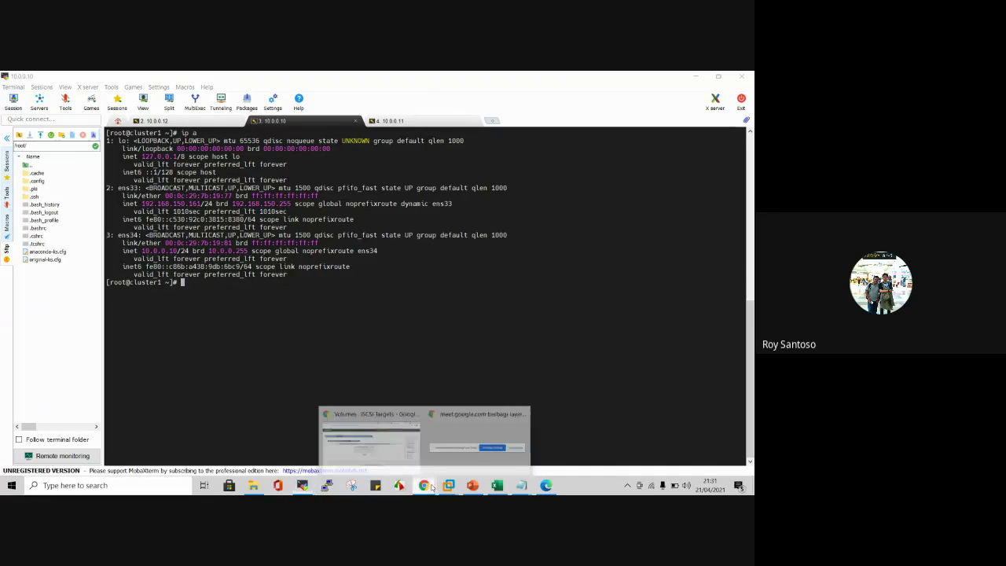
left_click(386, 440)
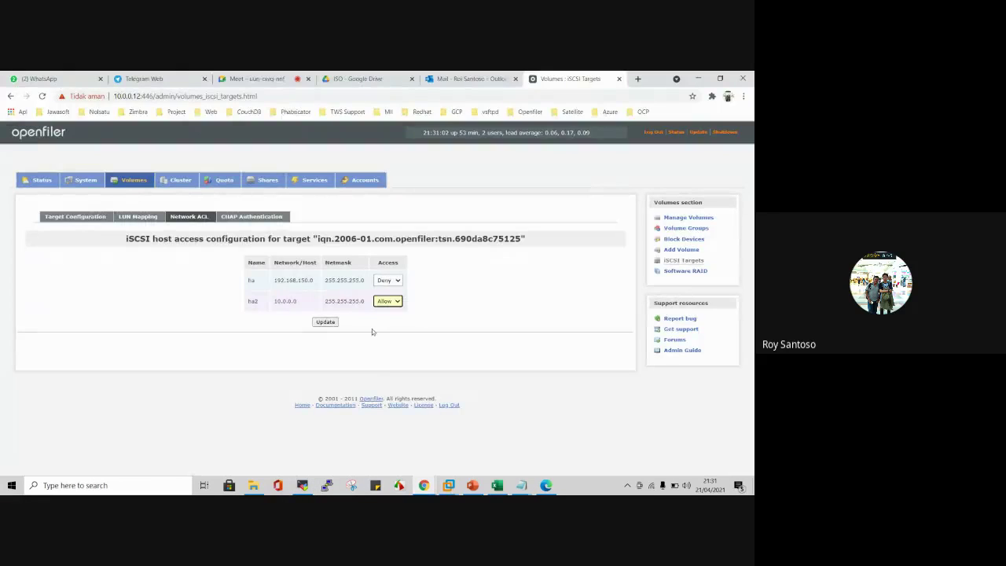
Step: Update the Network ACL, review the CHAP, LUN Mapping and Target Configuration tabs, then open Block Devices
left_click(333, 323)
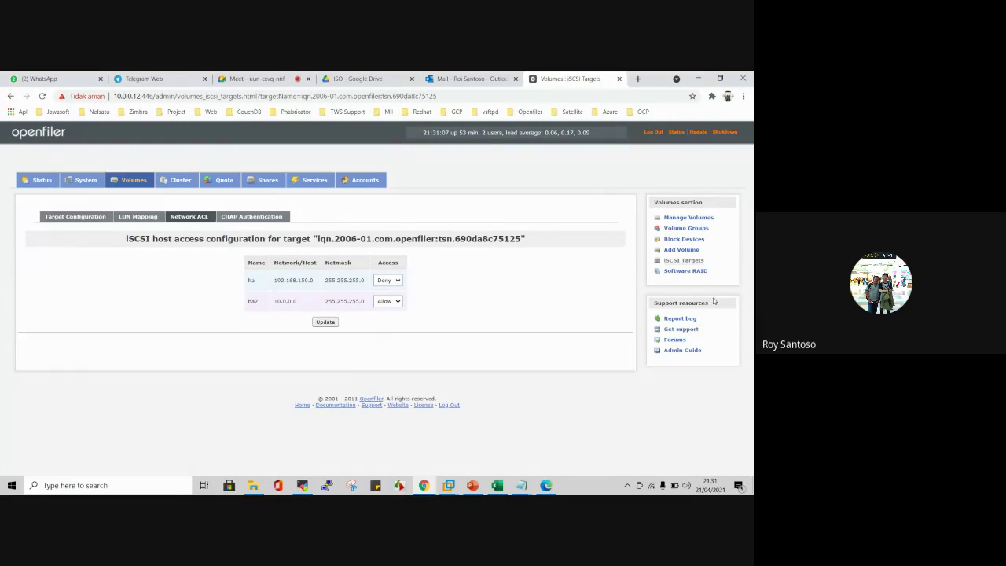
left_click(246, 219)
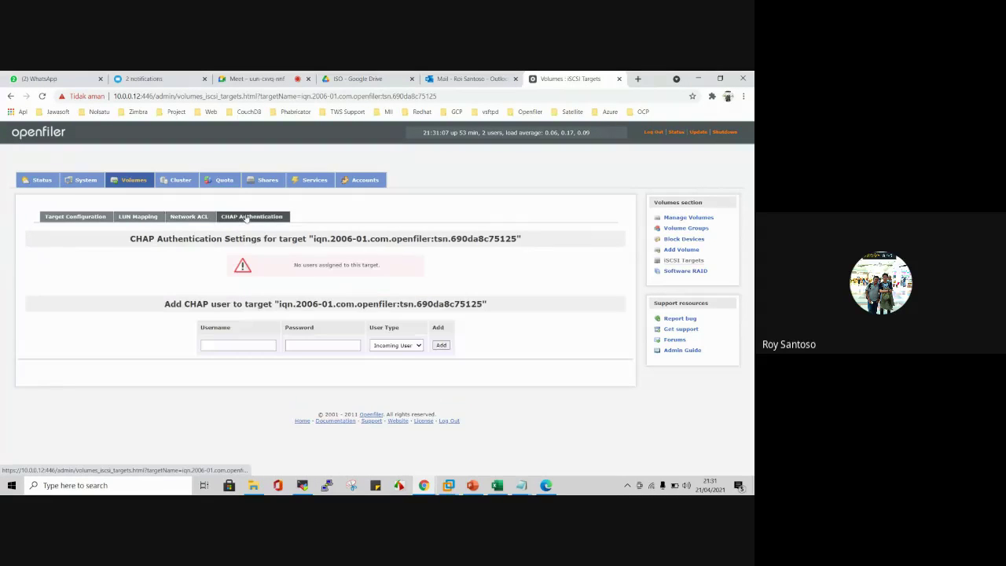
left_click(186, 220)
left_click(138, 219)
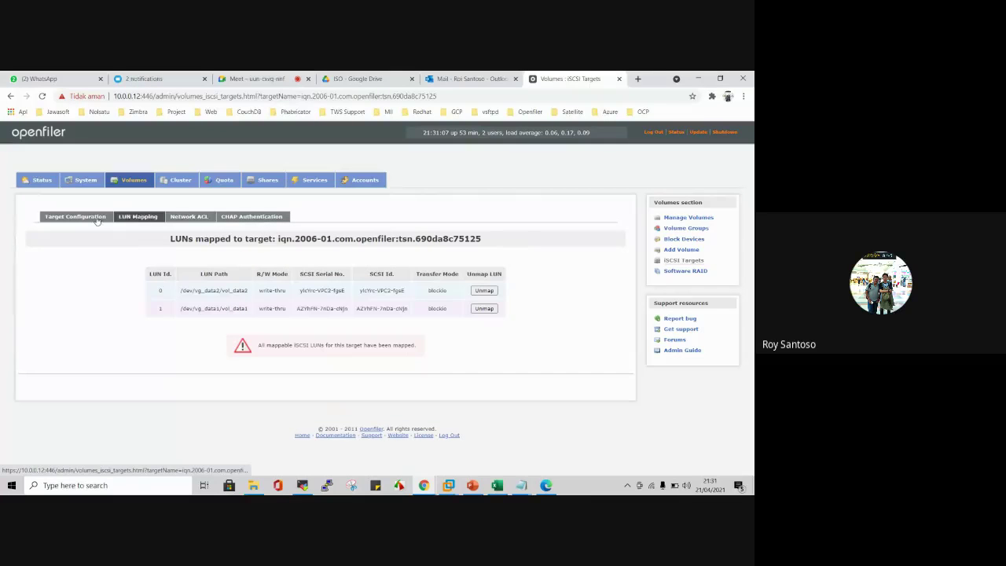
left_click(95, 220)
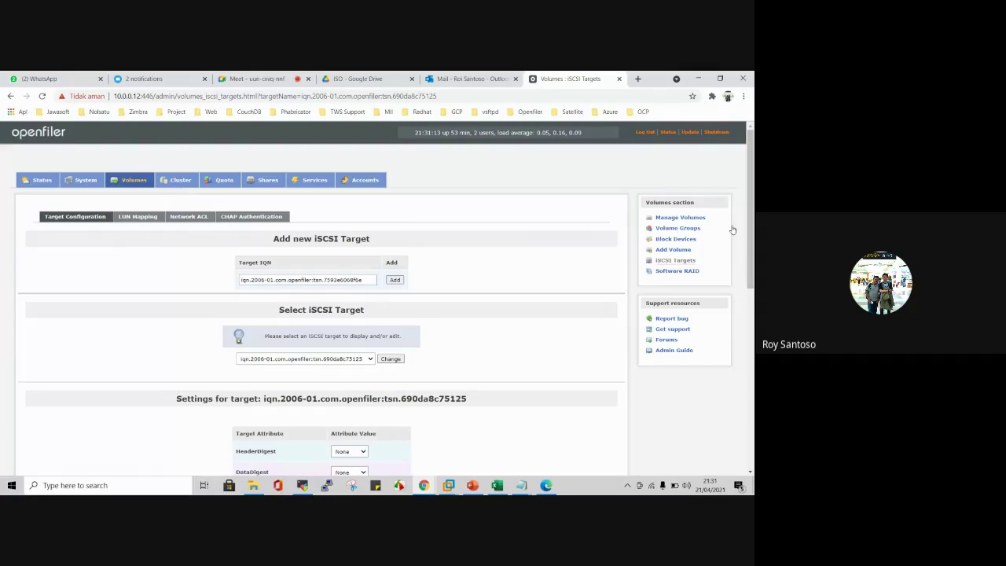
left_click(687, 239)
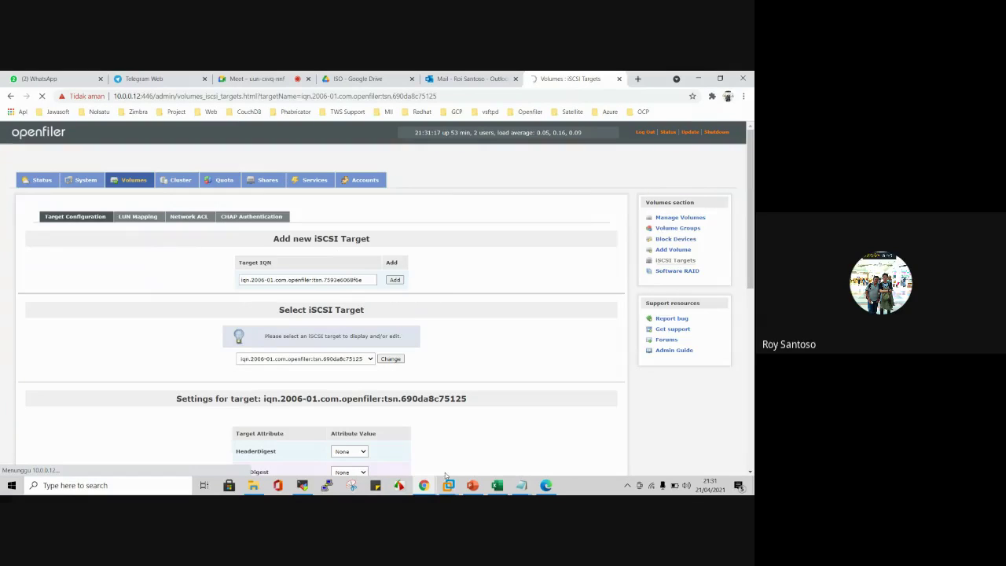
Step: Clear cluster1's terminal with Ctrl+L and glance at Openfiler's Block Devices page
left_click(303, 486)
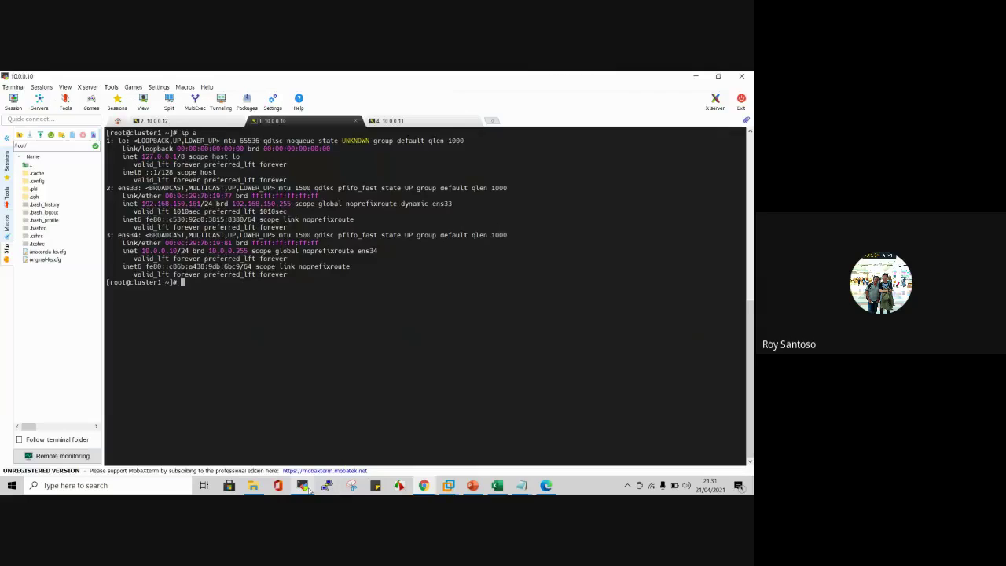
key("ctrl+l")
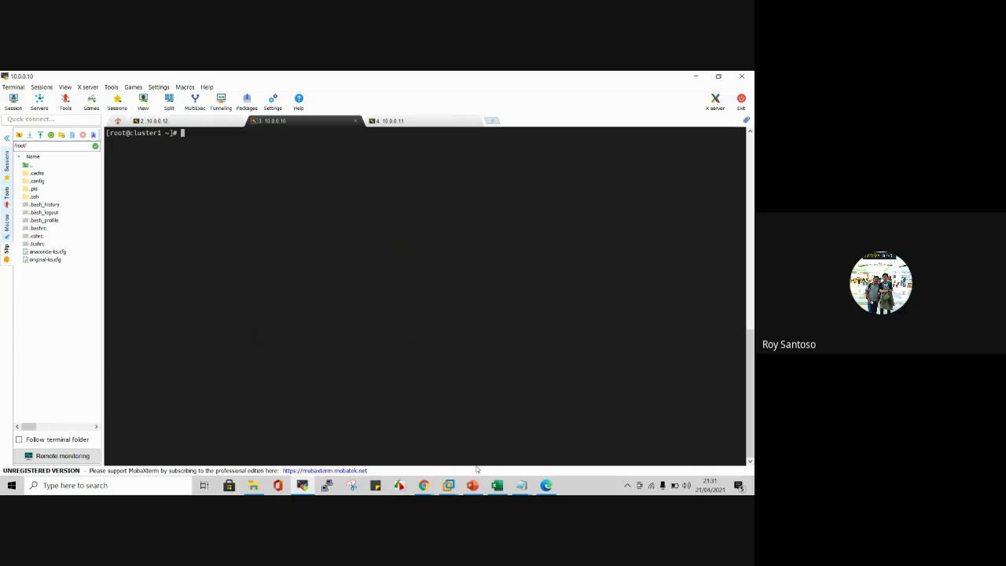
left_click(425, 484)
left_click(397, 437)
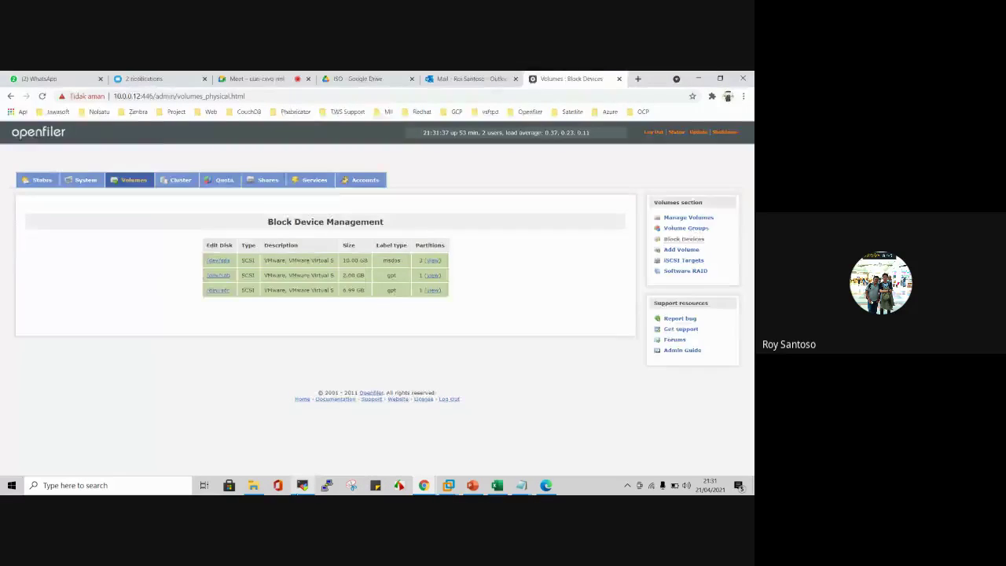
Step: Run lsblk on cluster1, showing sda, sdb with /data1, and the 1.9G sdc disk
left_click(300, 489)
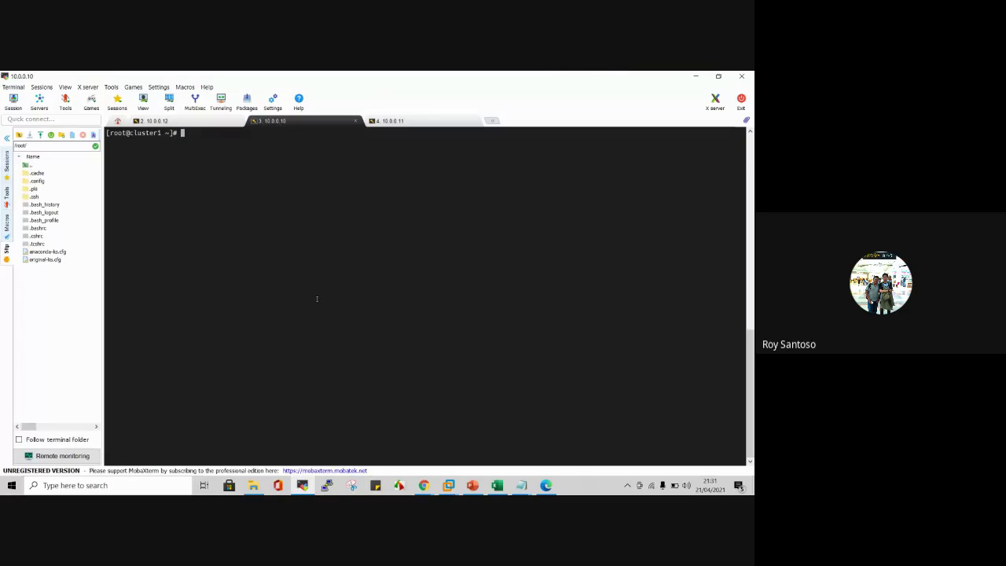
type("lsblk")
key("Return")
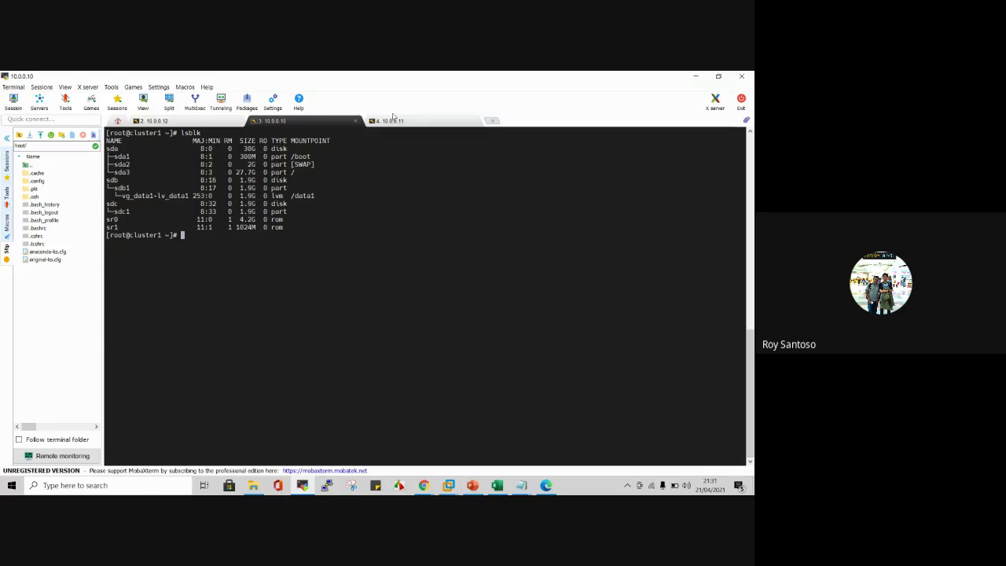
left_click_drag(106, 140, 296, 234)
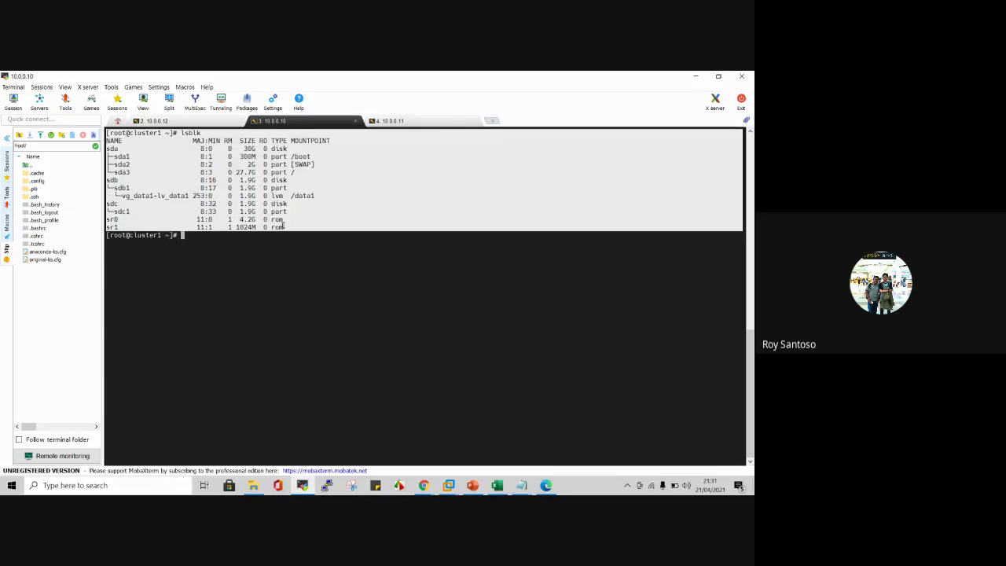
left_click(295, 234)
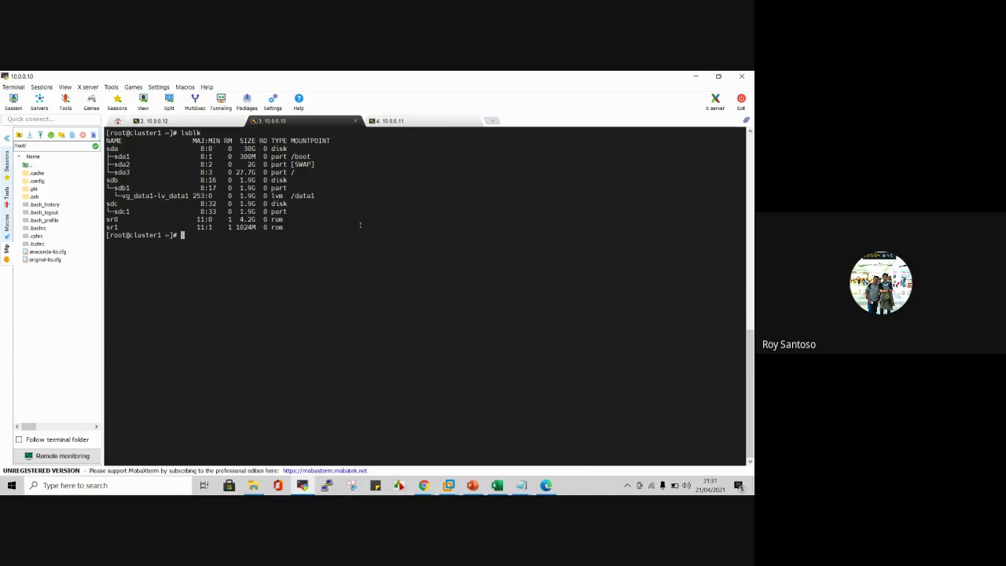
left_click(521, 485)
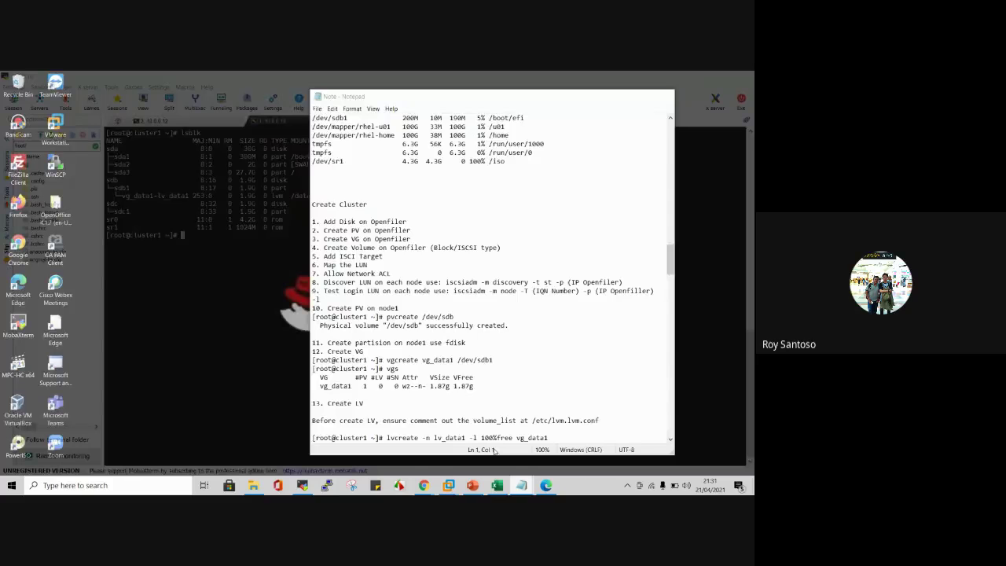
Step: Copy 'iscsiadm -m discovery -t st -p' from step 8 of the notes to cluster1's prompt
left_click(495, 452)
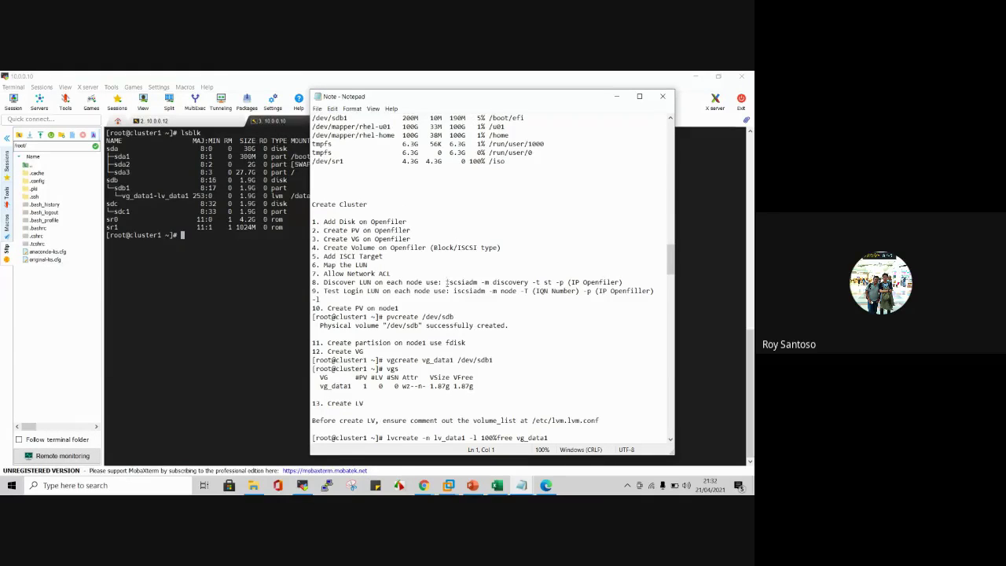
left_click_drag(445, 282, 565, 286)
key("ctrl+c")
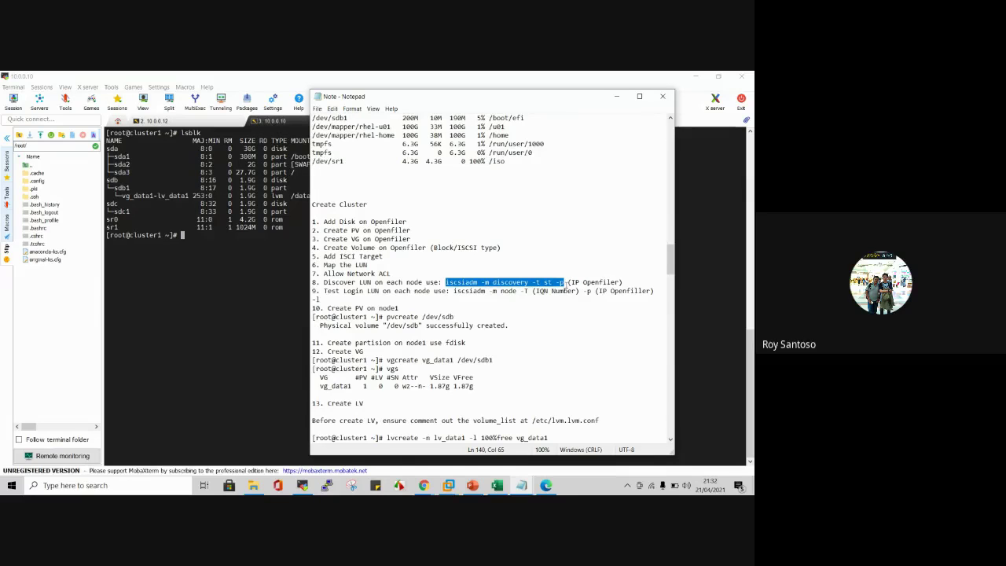
left_click(159, 272)
Step: Run the iscsiadm discovery on cluster1 against 10.0.0.12, fixing the mistyped address
right_click(158, 272)
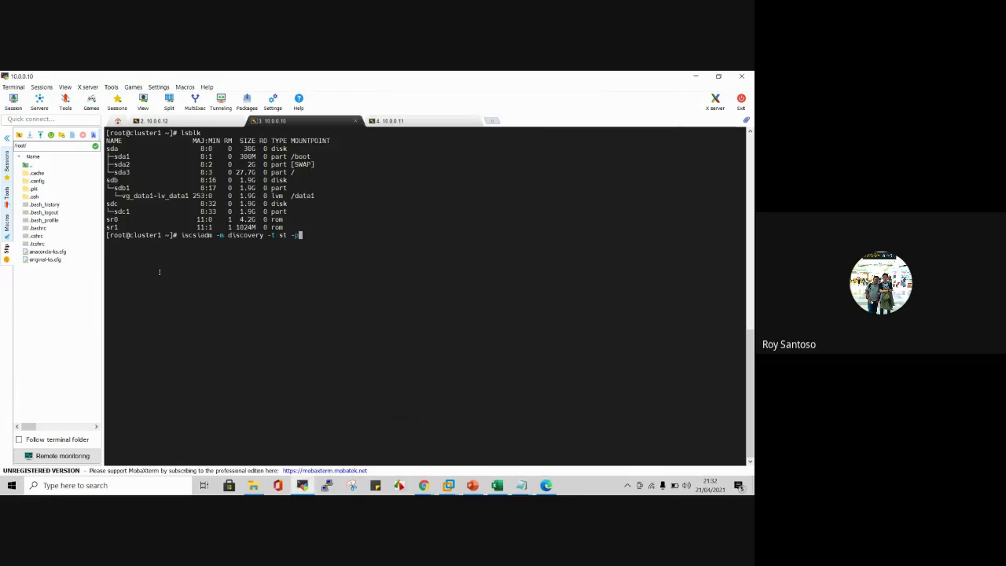
type("10.0.0.12")
key("Return")
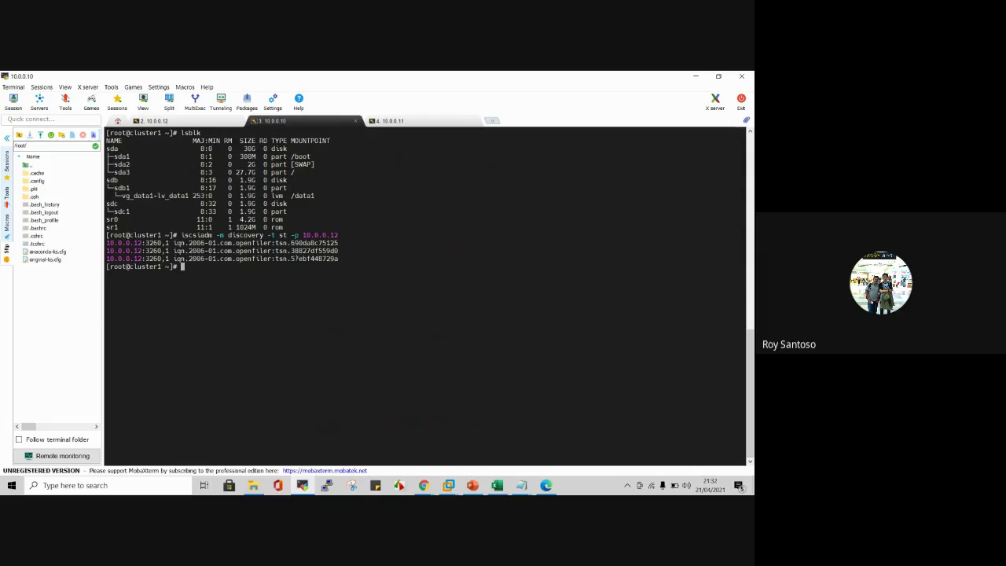
Step: Open the LUN Mapping view of the iSCSI Targets page in Openfiler
mouse_move(424, 484)
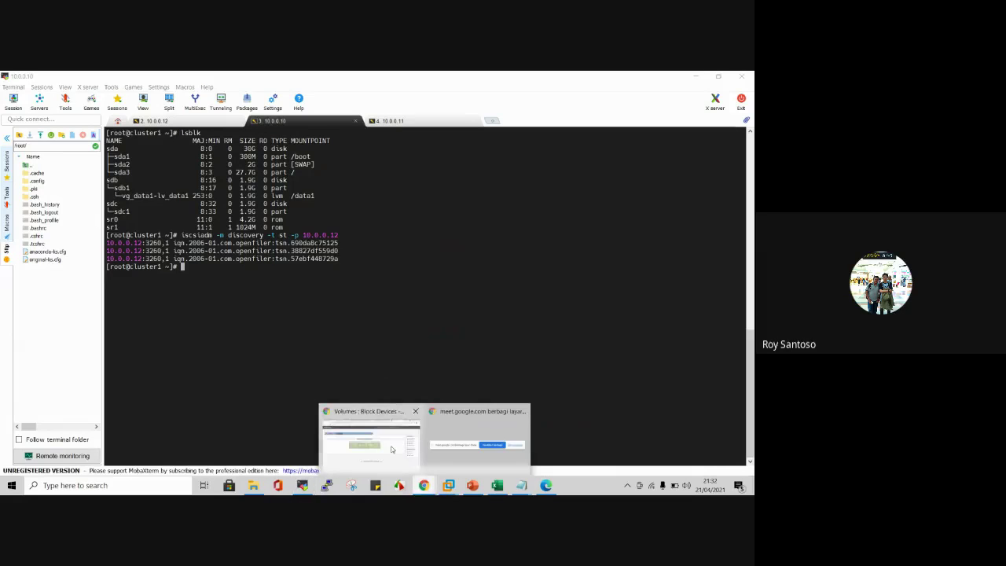
left_click(369, 436)
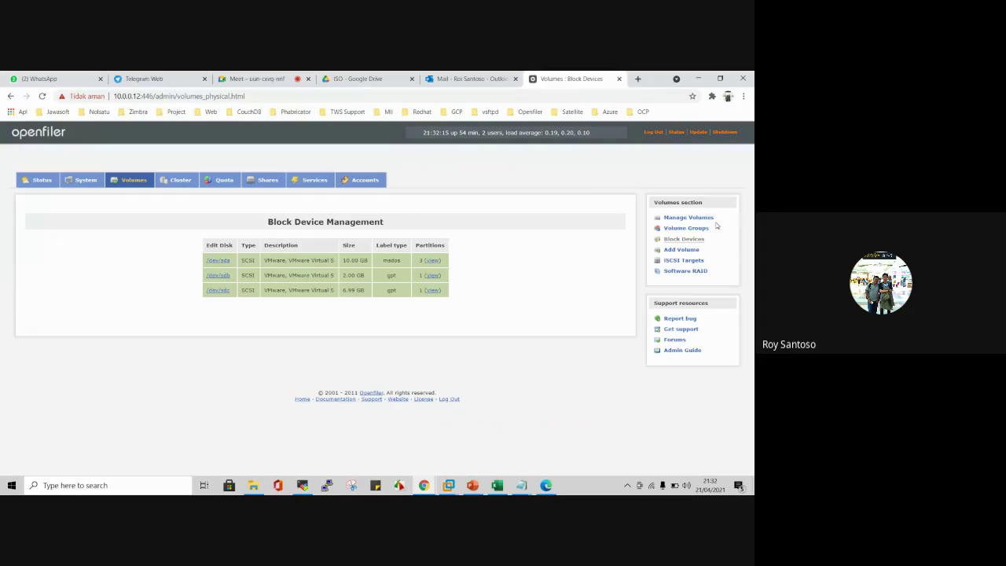
left_click(695, 262)
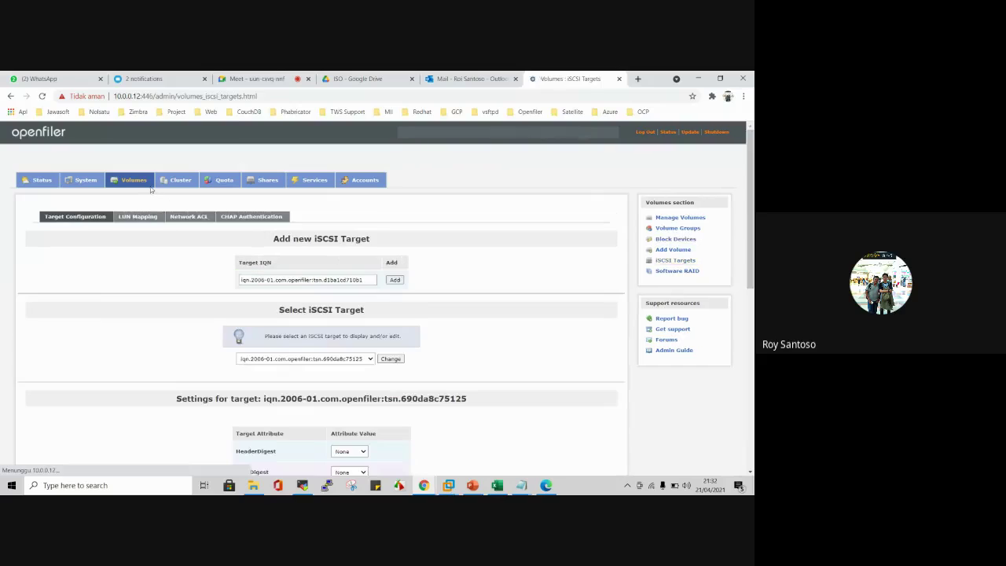
left_click(139, 218)
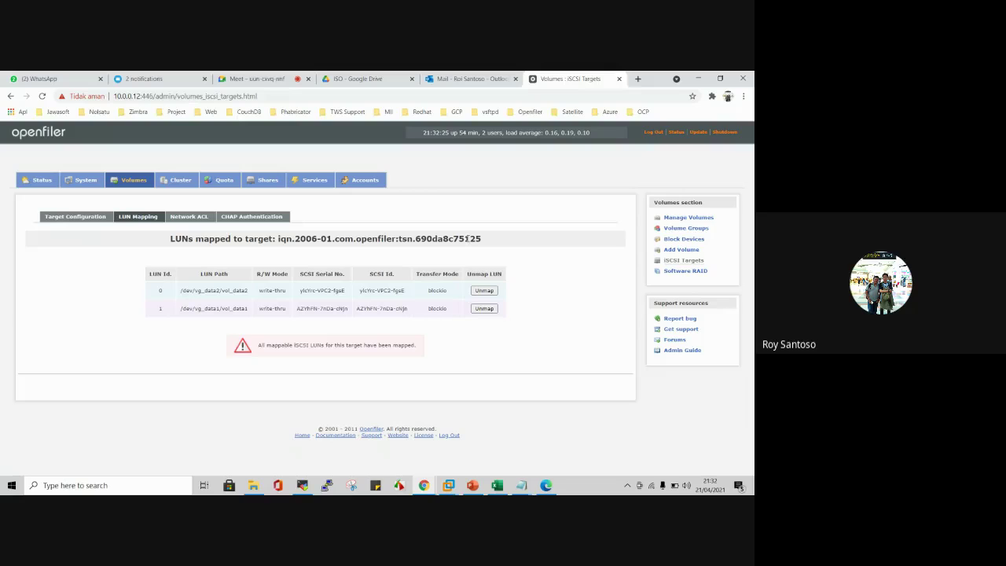
Step: Confirm both volumes are mapped to target tsn.690da8c75125, then go back to the terminals
left_click_drag(466, 238, 483, 238)
left_click(483, 239)
triple_click(484, 239)
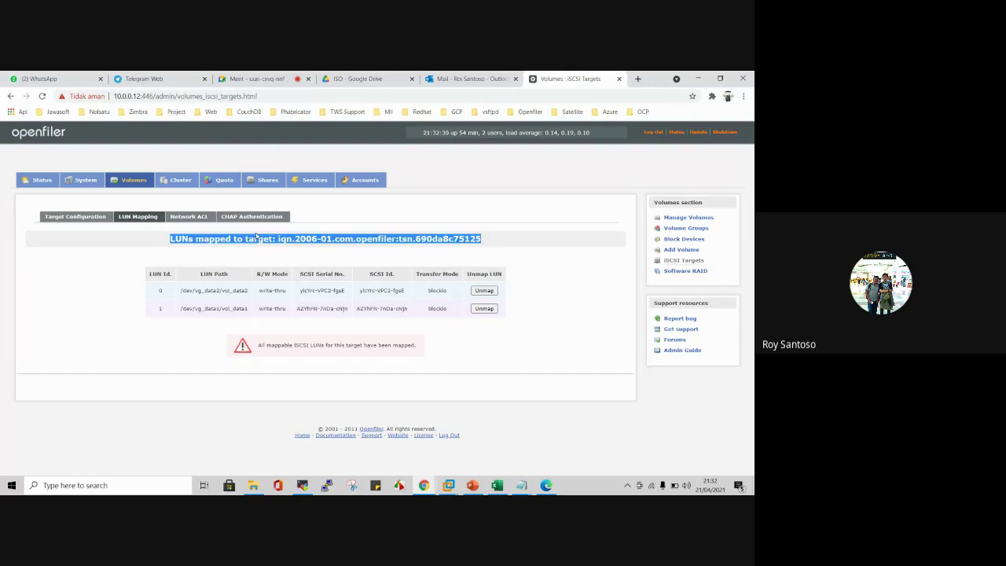
left_click(524, 264)
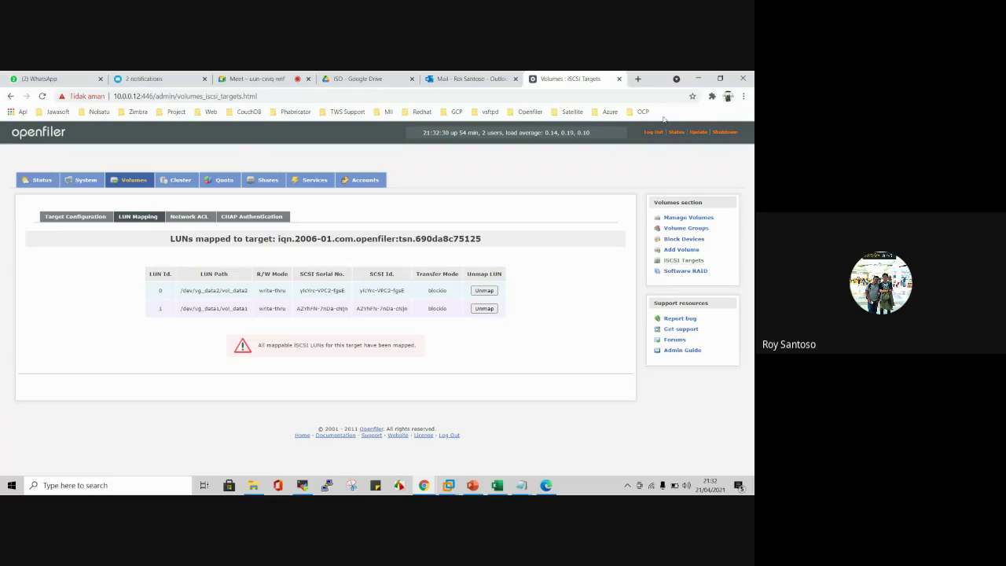
left_click(697, 79)
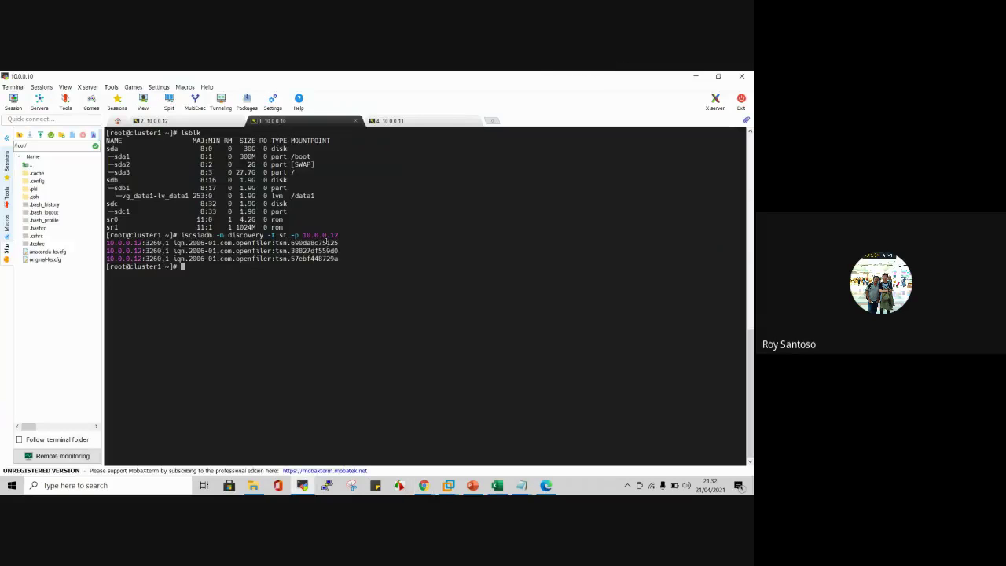
Step: Pick out the first discovered target, tsn.690da8c75125, in cluster1's discovery output
double_click(327, 242)
left_click(401, 233)
double_click(299, 245)
left_click(346, 215)
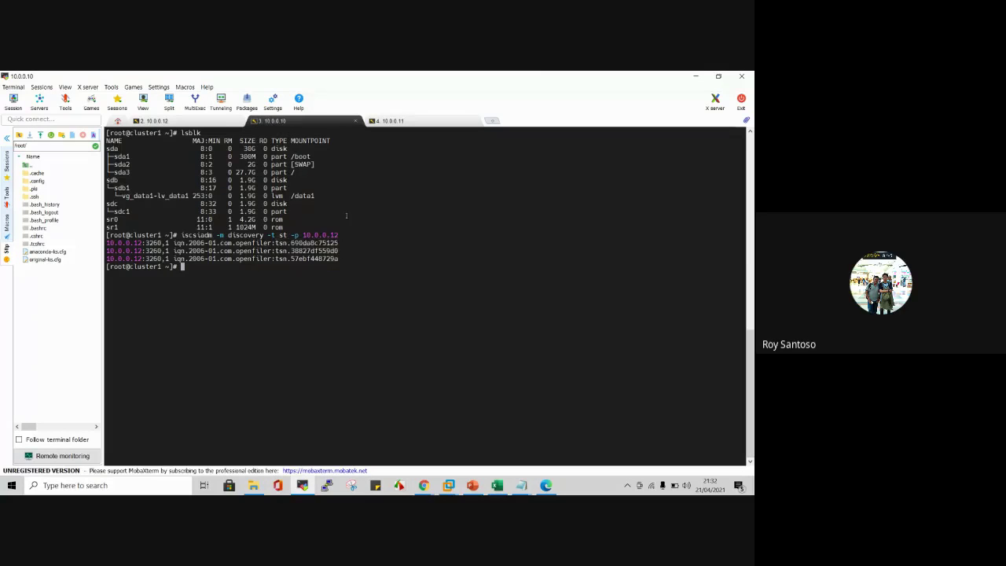
left_click(390, 121)
left_click(291, 124)
Step: Copy the discovery command from cluster1 and run it on cluster2 (10.0.0.11)
left_click_drag(179, 235, 336, 235)
key("ctrl+c")
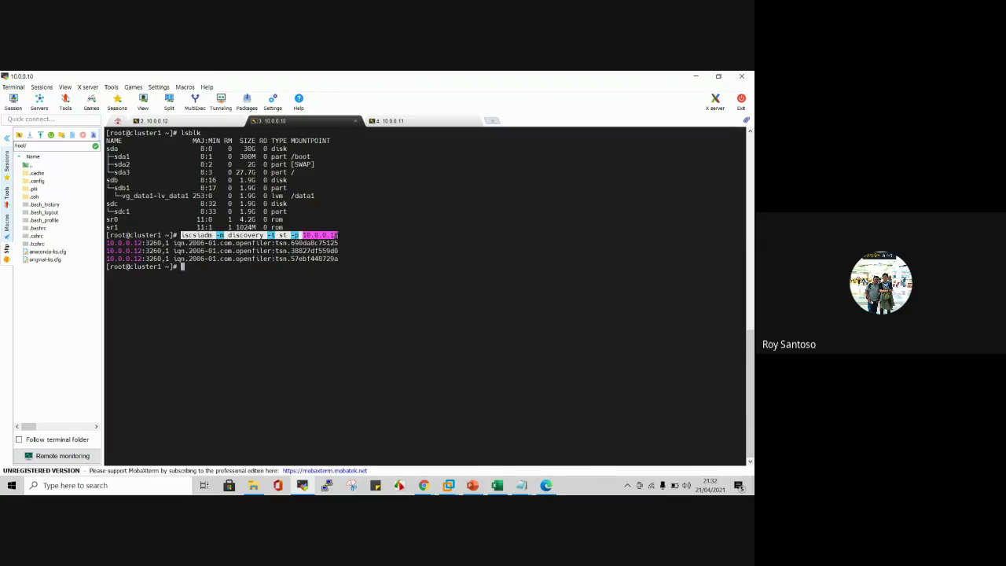
left_click(392, 121)
right_click(403, 163)
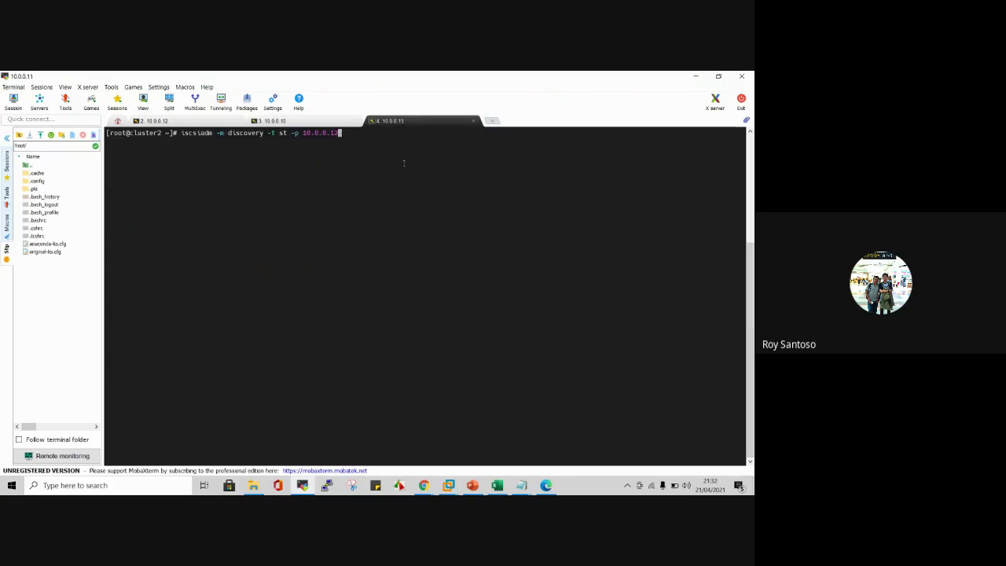
key("Return")
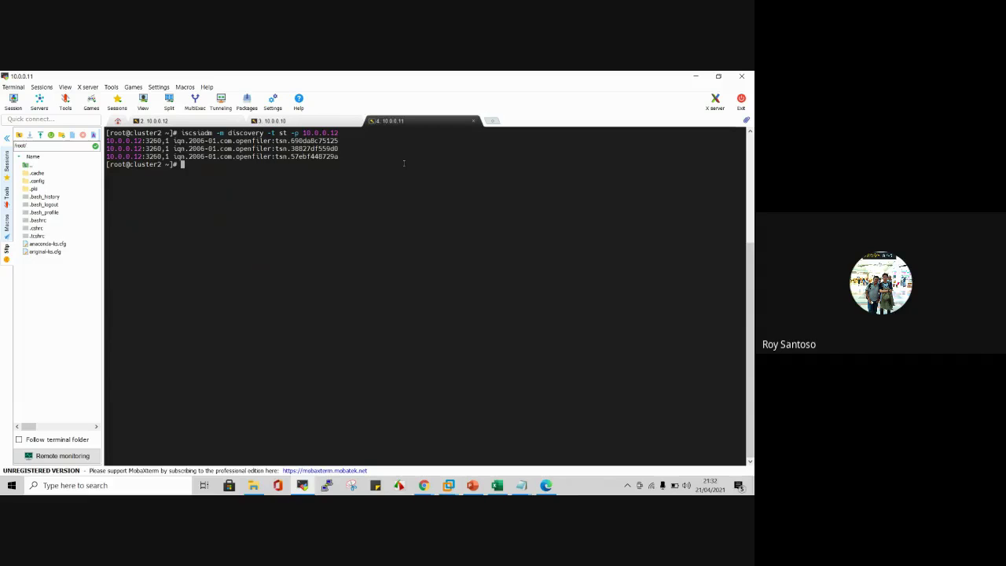
double_click(314, 141)
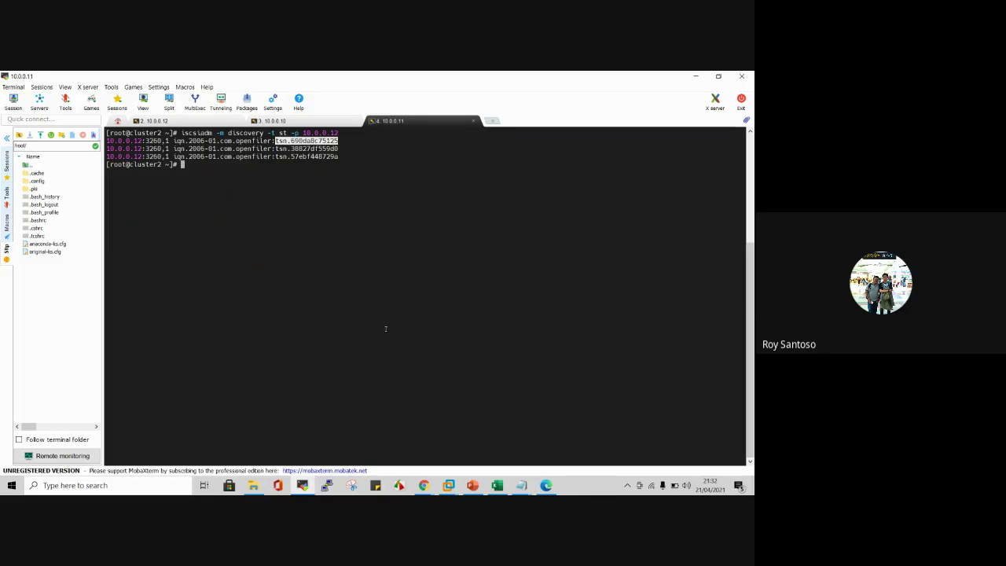
mouse_move(520, 484)
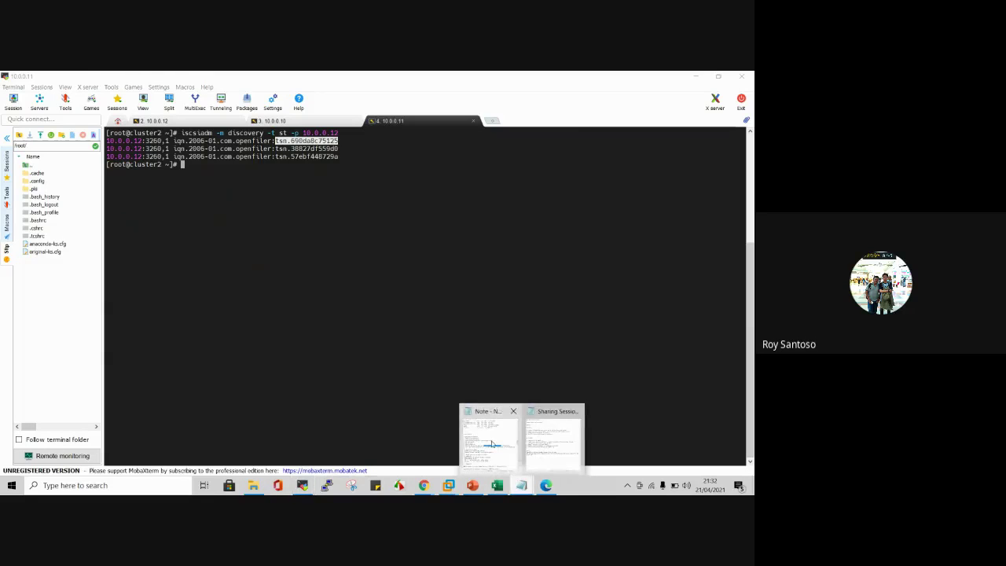
left_click(493, 424)
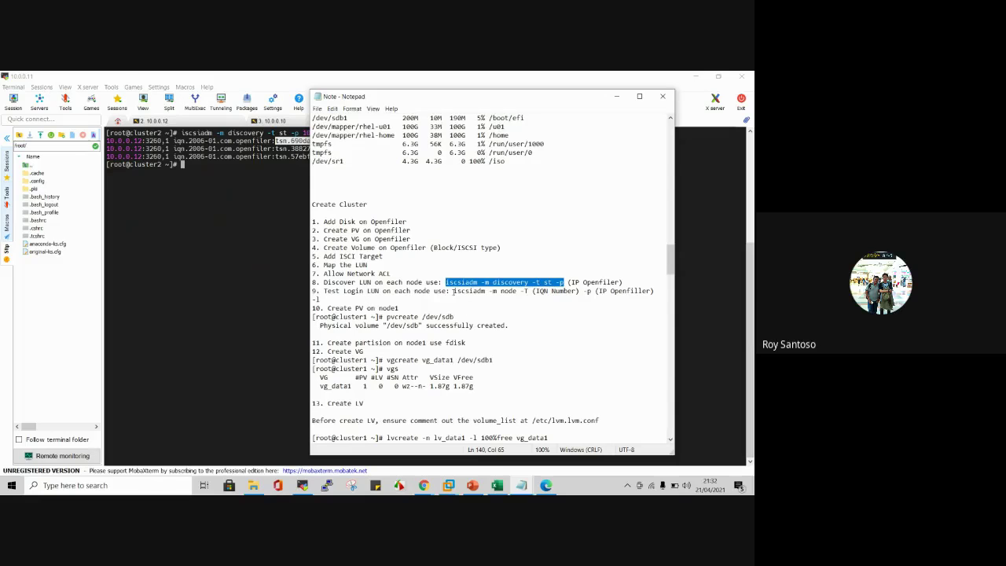
Step: Copy 'iscsiadm -m node -T' from step 9 of the notes and return to cluster1's session
left_click_drag(454, 291, 530, 291)
key("ctrl+c")
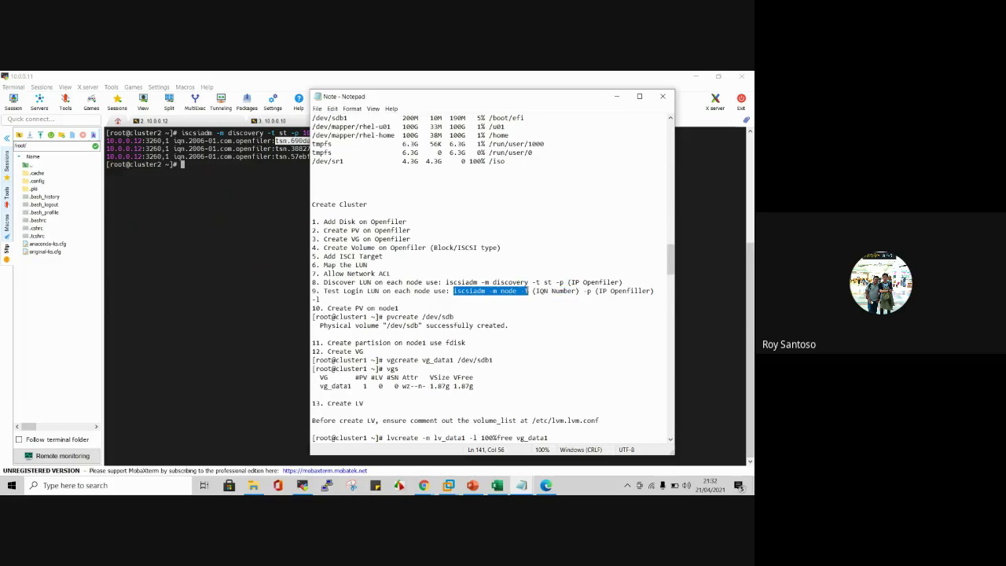
left_click(327, 248)
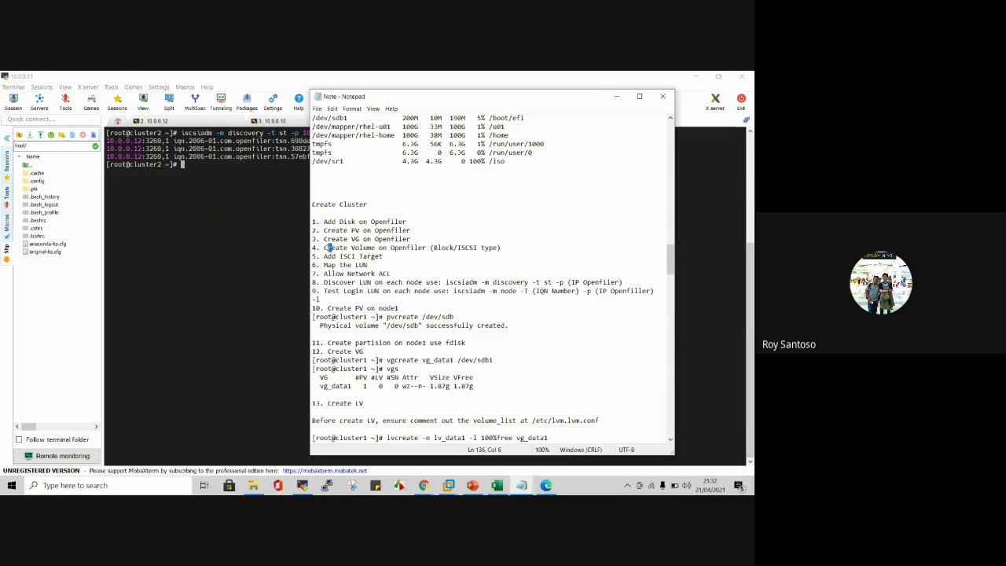
left_click(248, 198)
left_click(301, 119)
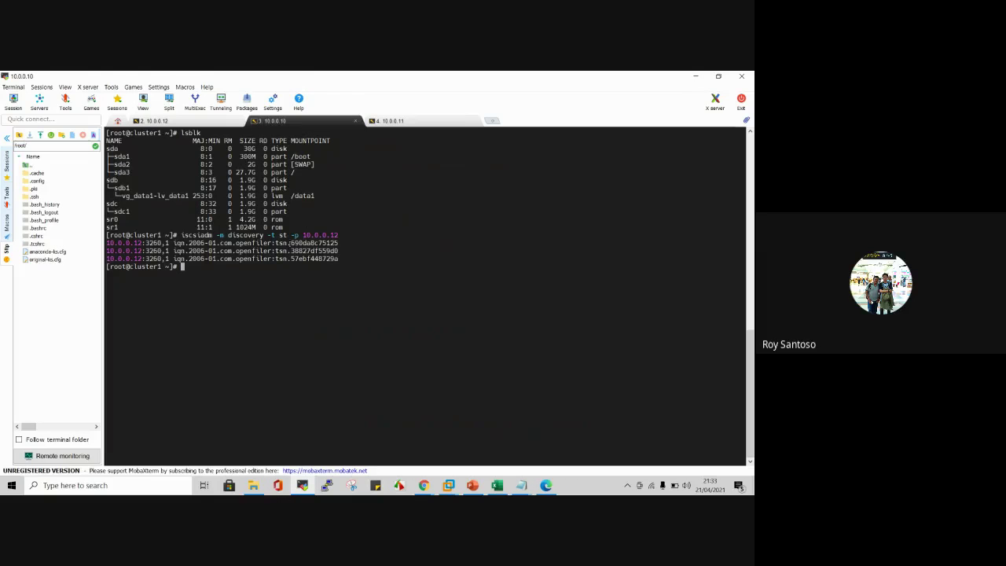
Step: Paste 'iscsiadm -m node -T' at cluster1's prompt, checking the syntax in the notes
right_click(295, 284)
double_click(320, 235)
right_click(526, 294)
mouse_move(520, 485)
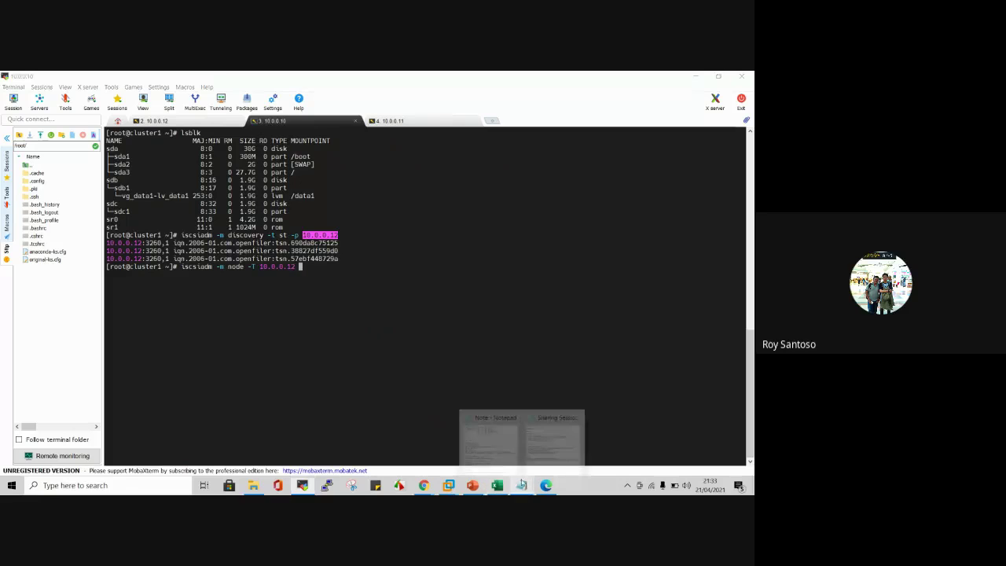
left_click(520, 448)
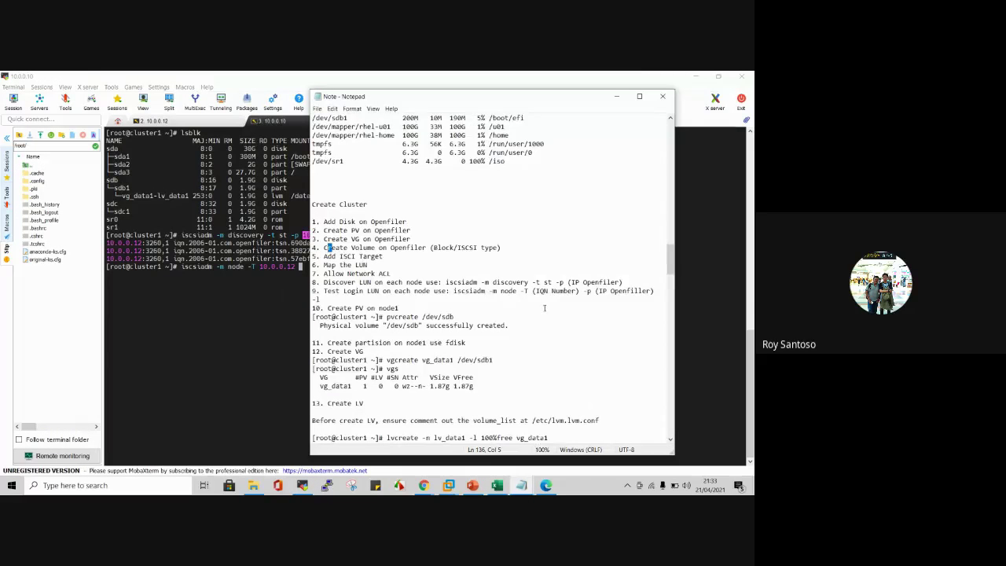
left_click(207, 325)
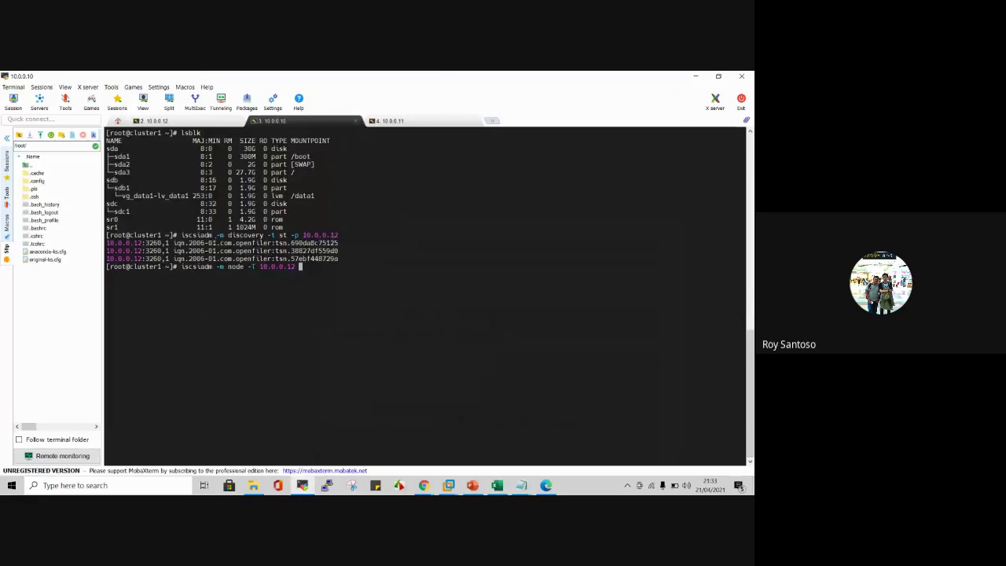
Step: Replace the wrongly pasted IP with the IQN iqn.2006-01.com.openfiler:tsn.690da8c75125
left_click_drag(173, 243, 338, 243)
key("ctrl+c")
left_click(363, 245)
key("BackSpace")
key("BackSpace")
key("BackSpace")
key("BackSpace")
key("BackSpace")
key("BackSpace")
key("BackSpace")
key("BackSpace")
key("BackSpace")
right_click(375, 256)
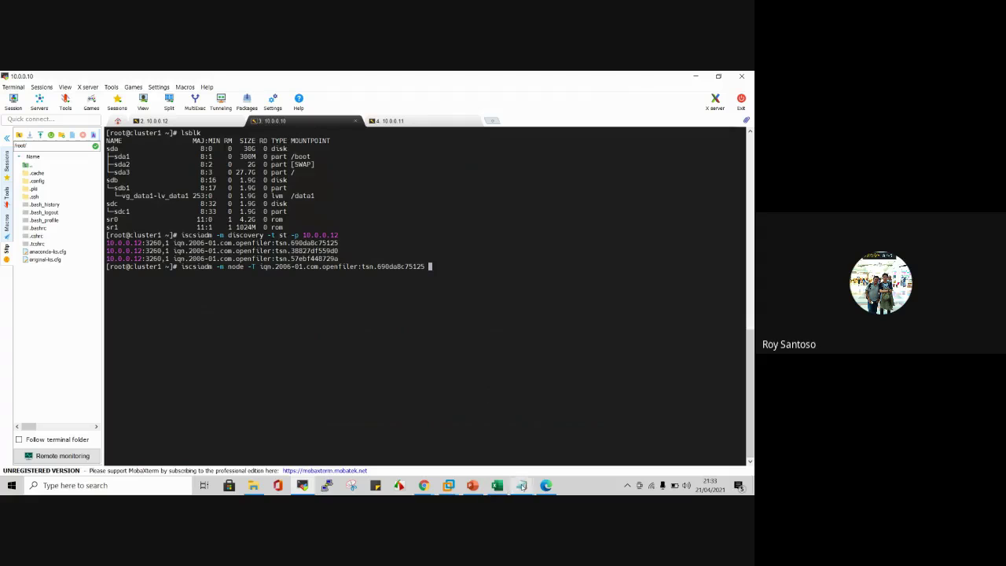
Step: Append '-p 10.0.0.12' as the portal address to complete the node command
mouse_move(521, 485)
left_click(501, 440)
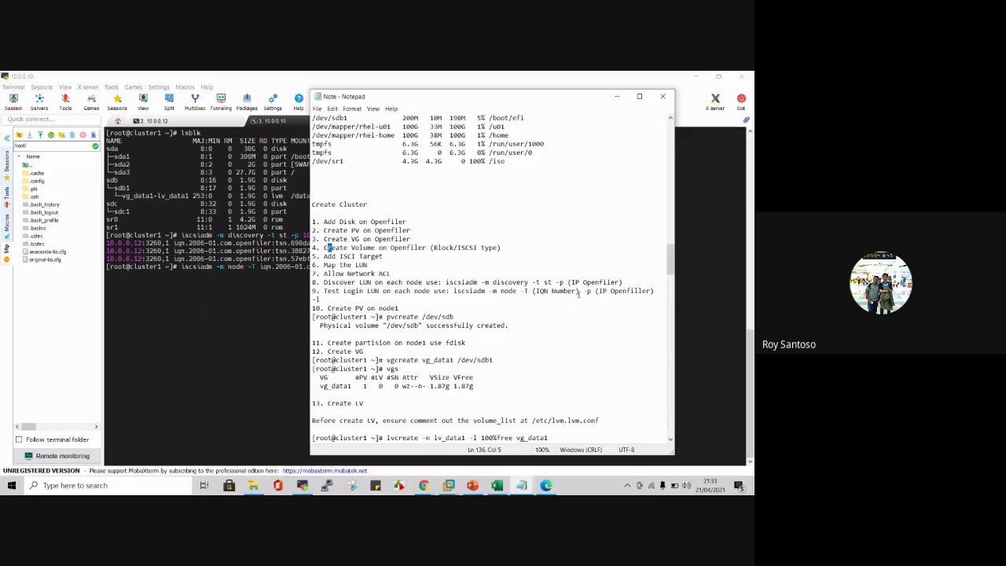
left_click(258, 333)
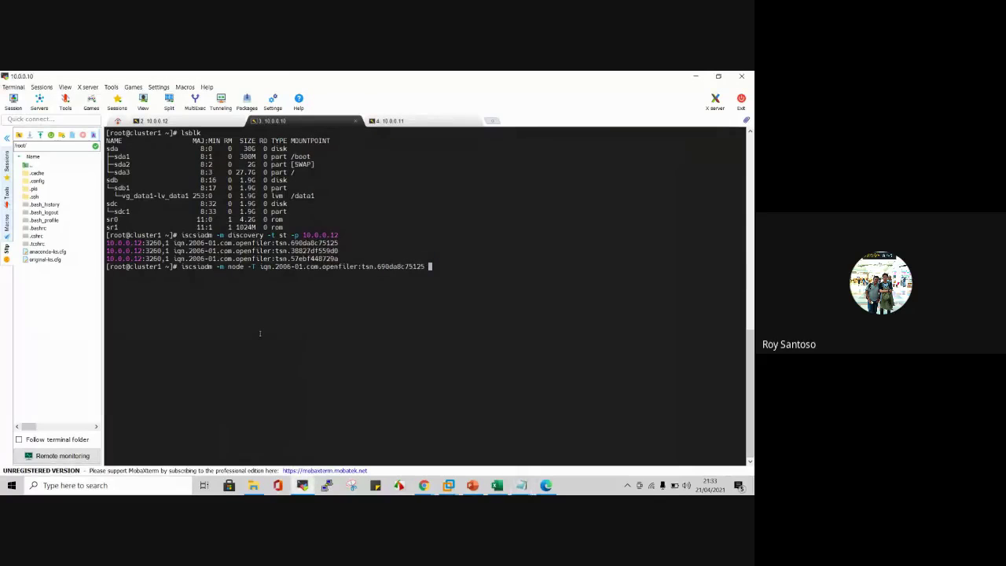
type("-p")
double_click(321, 235)
right_click(469, 211)
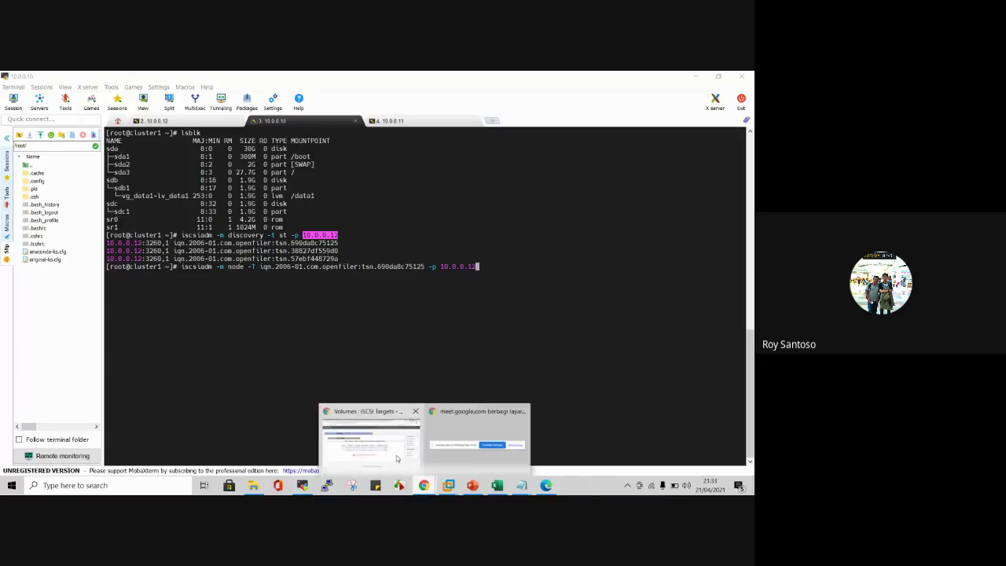
left_click(369, 440)
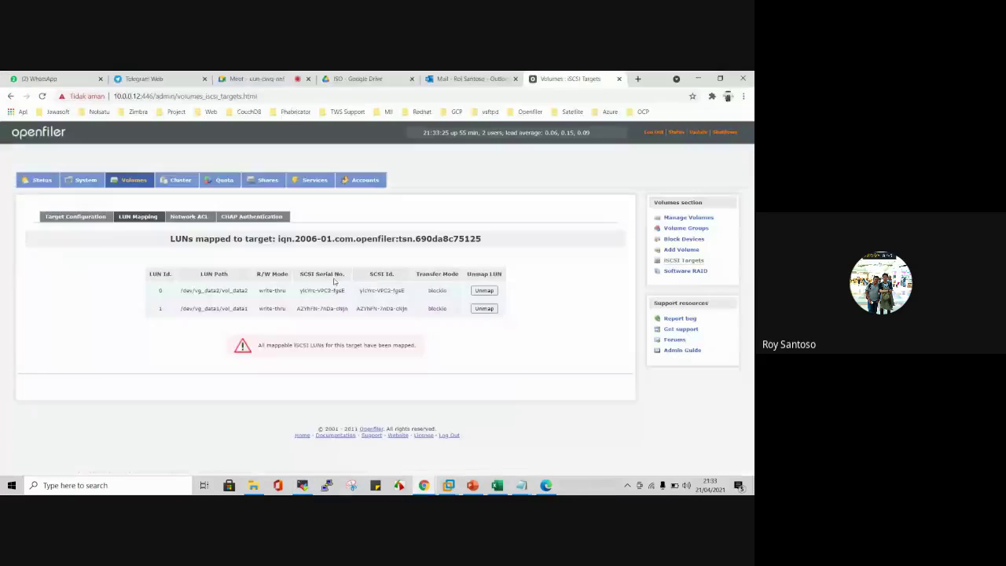
Step: Check Target Configuration and the target dropdown, leaving tsn.690da8c75125 selected
left_click(94, 219)
scroll(495, 322, "down", 3)
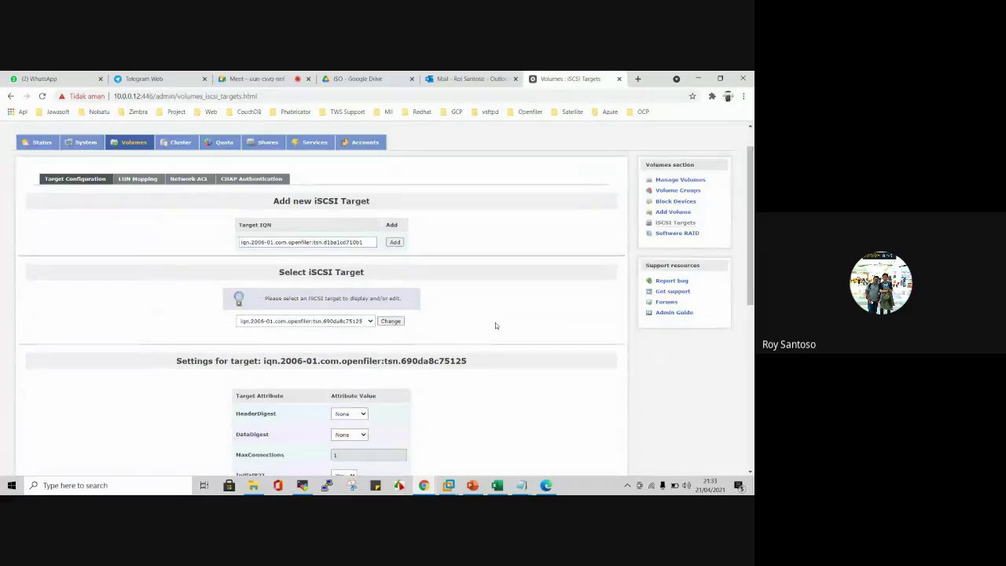
double_click(521, 300)
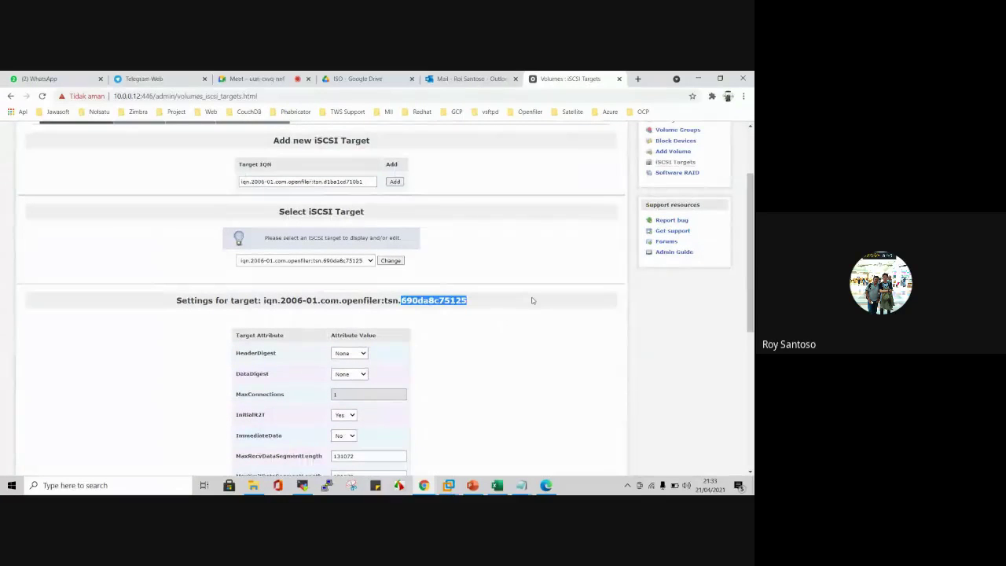
scroll(535, 350, "down", 5)
scroll(536, 349, "up", 7)
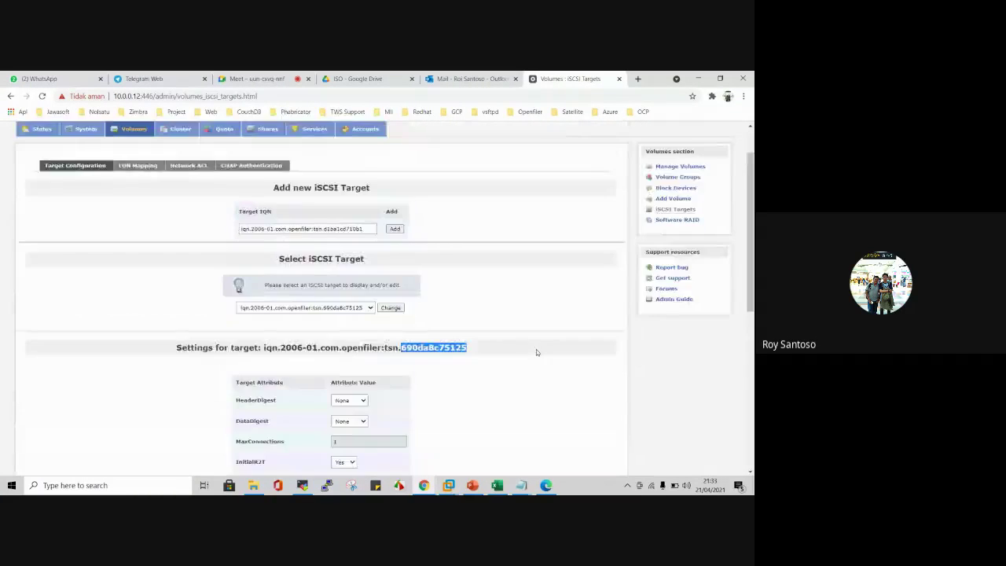
left_click(370, 359)
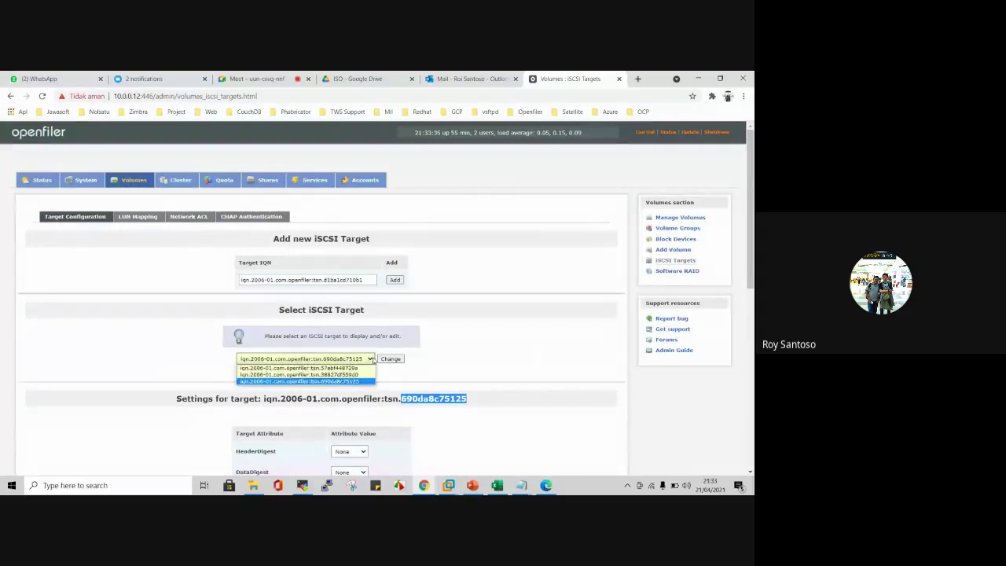
left_click(370, 358)
left_click(507, 348)
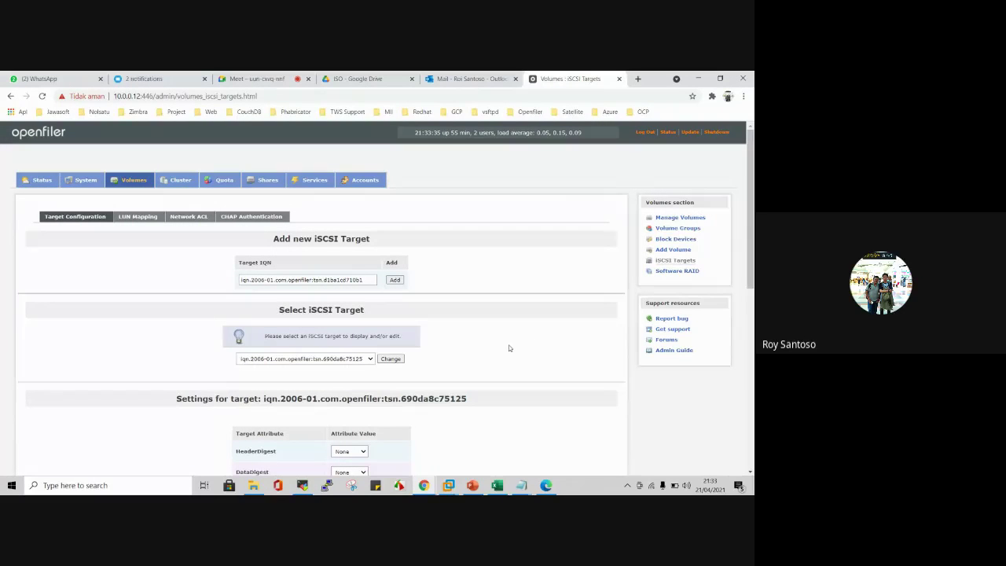
Step: Run the iscsiadm node command on cluster1 and copy it for the cluster2 session
left_click(697, 79)
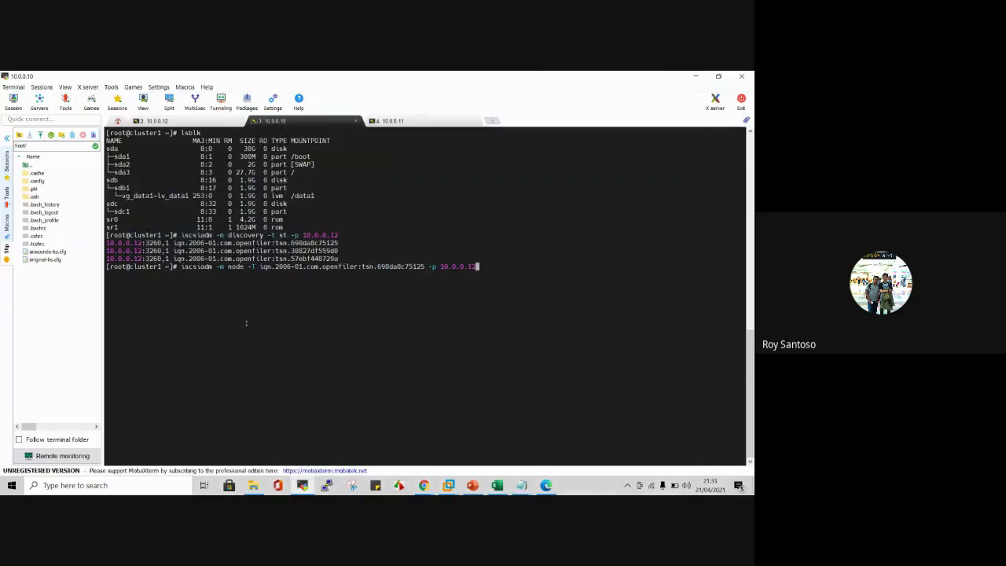
key("Return")
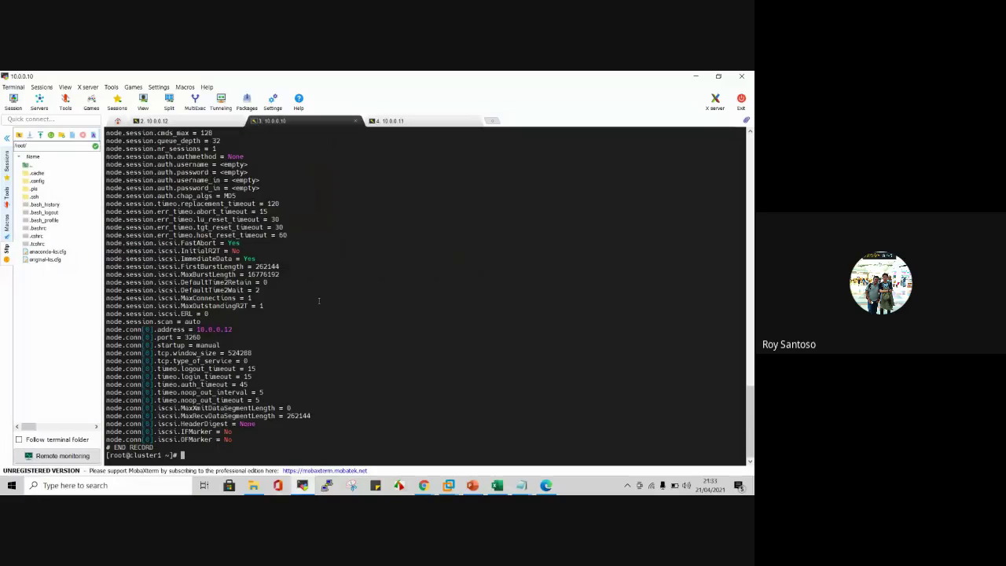
scroll(319, 300, "up", 15)
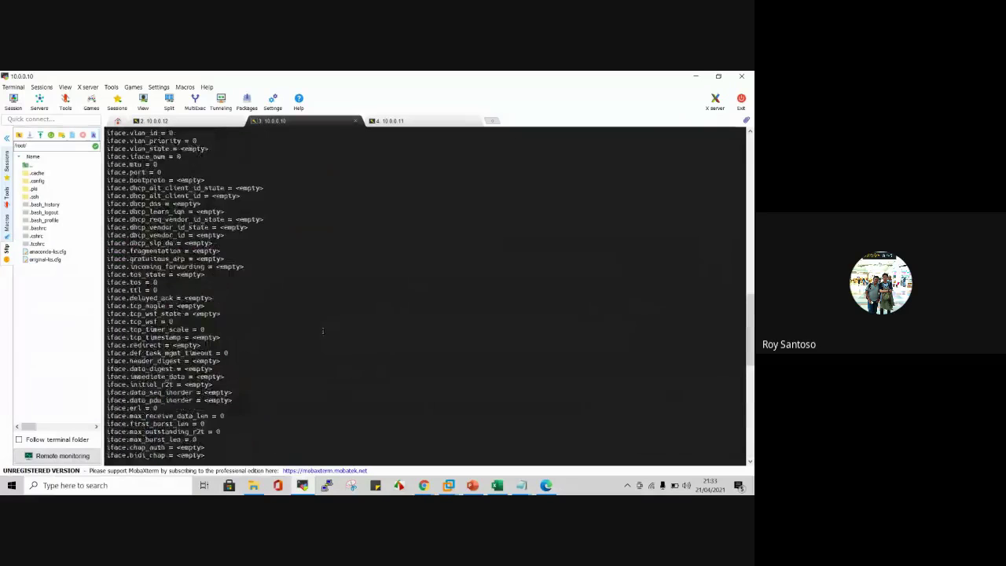
scroll(322, 331, "up", 13)
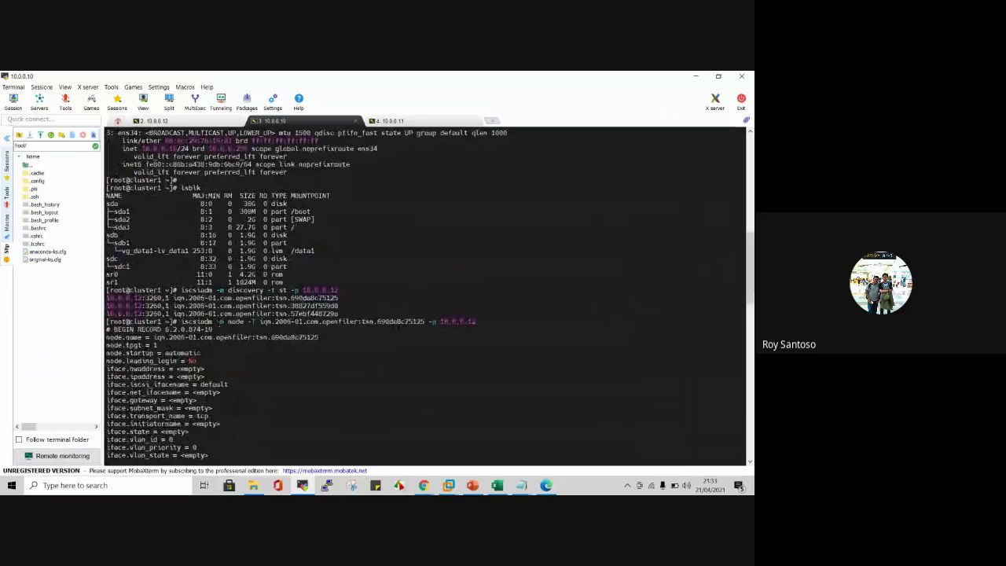
left_click_drag(181, 321, 475, 322)
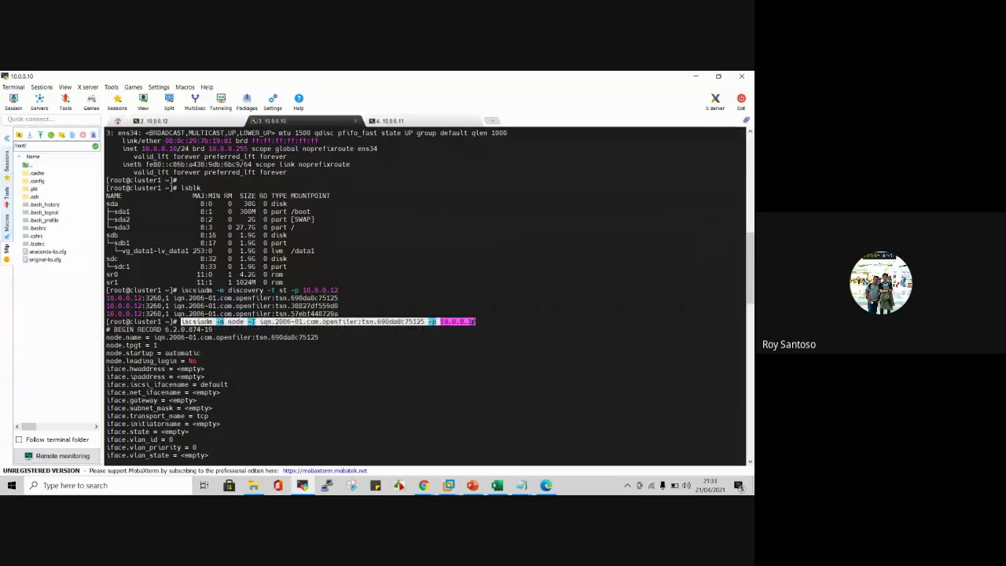
left_click_drag(473, 274, 338, 298)
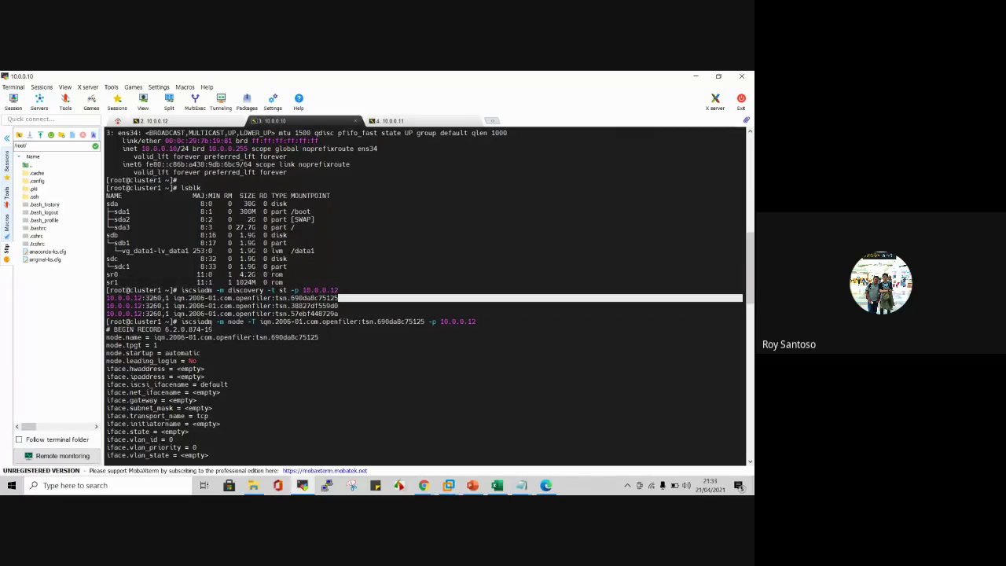
left_click_drag(182, 322, 475, 321)
key("ctrl+c")
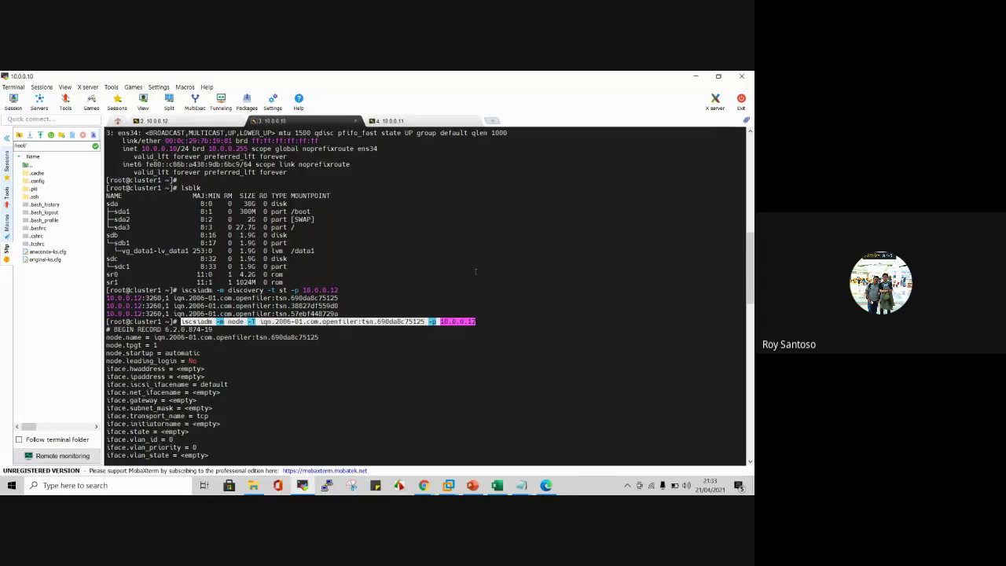
left_click(425, 122)
Step: Run the pasted iscsiadm node command on cluster2 and check the next item in the notes
right_click(438, 171)
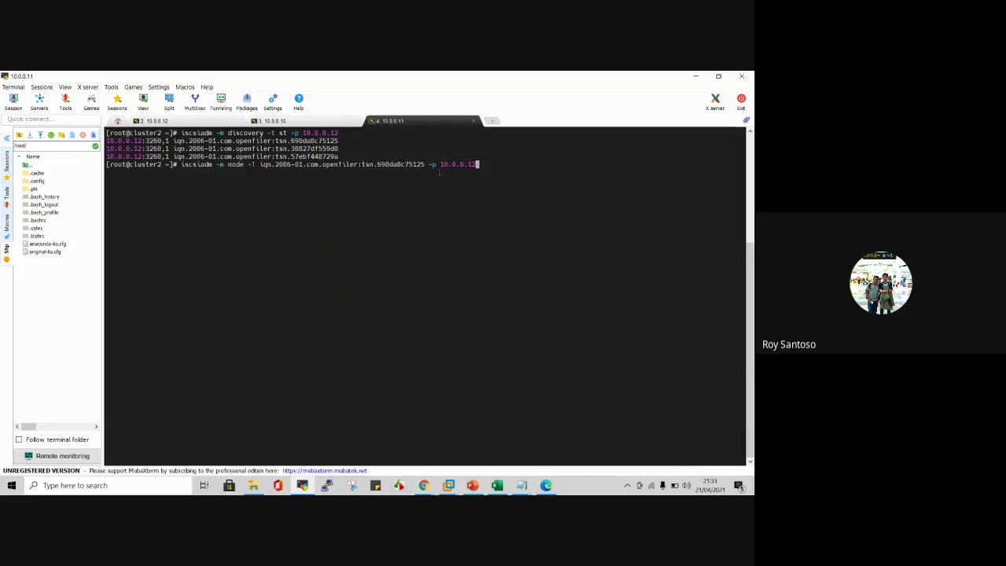
key("Return")
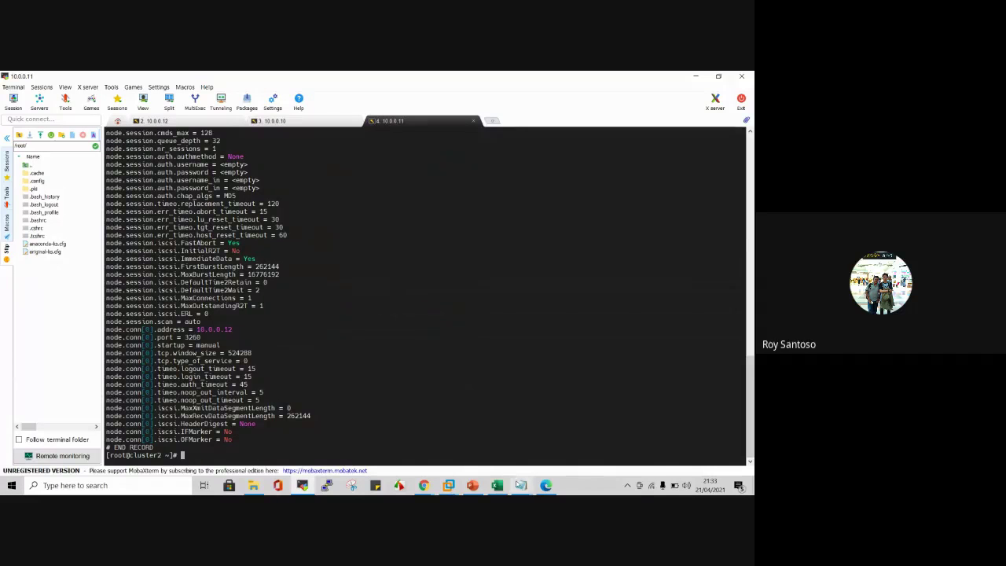
mouse_move(521, 485)
left_click(488, 434)
scroll(561, 288, "down", 1)
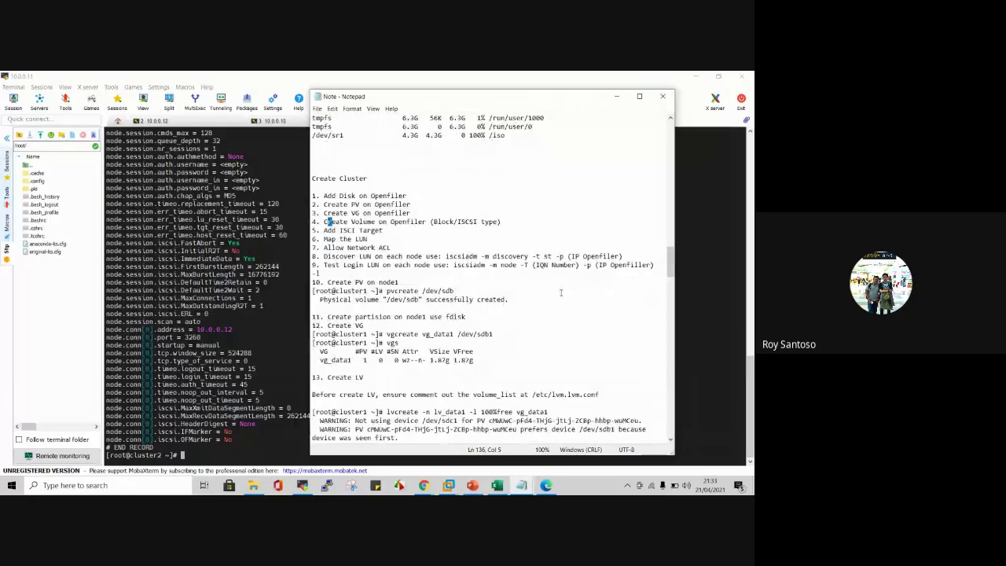
scroll(561, 292, "down", 1)
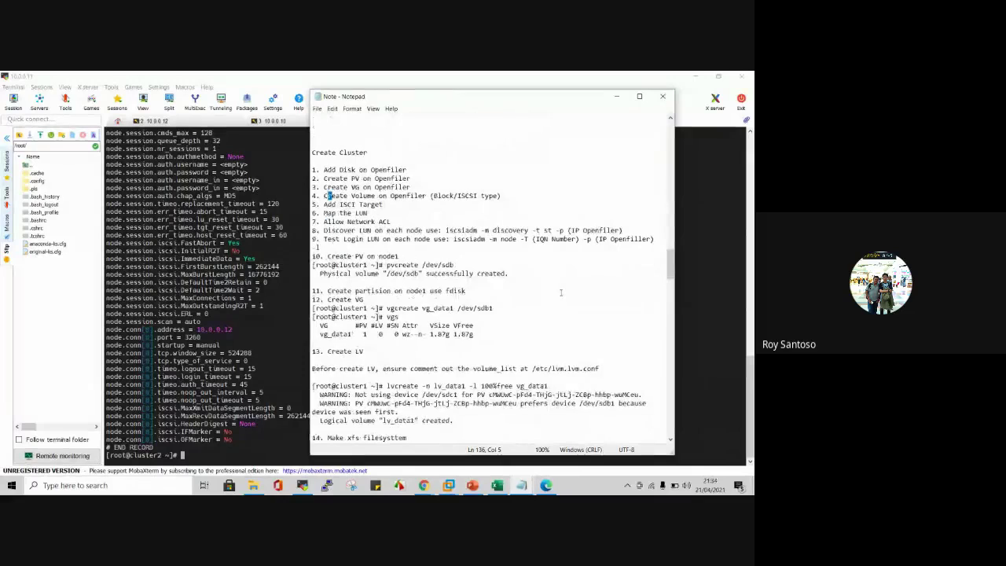
Step: Clear cluster1's screen and run lsblk to list its block devices
left_click(271, 120)
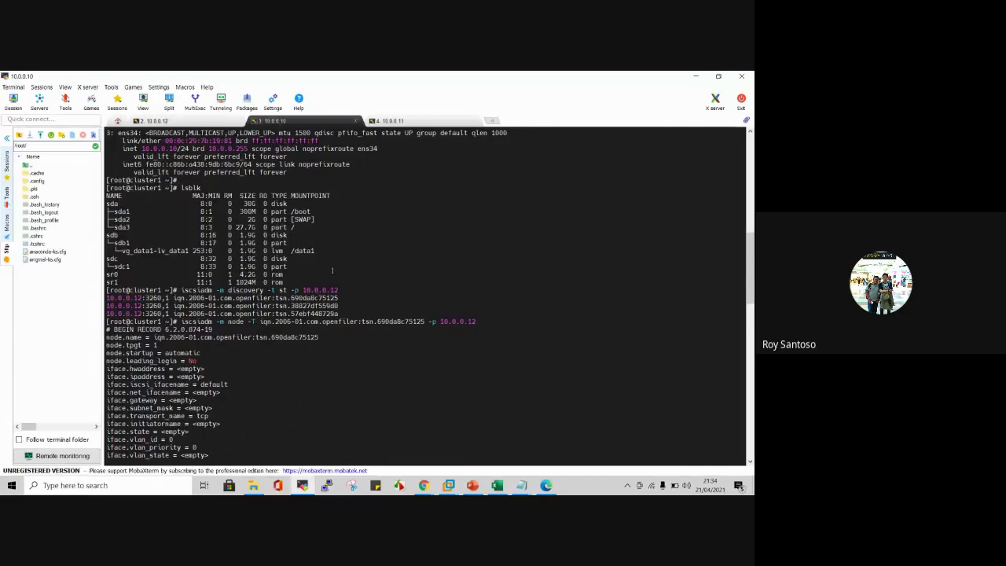
key("ctrl+l")
type("lsblk")
key("Return")
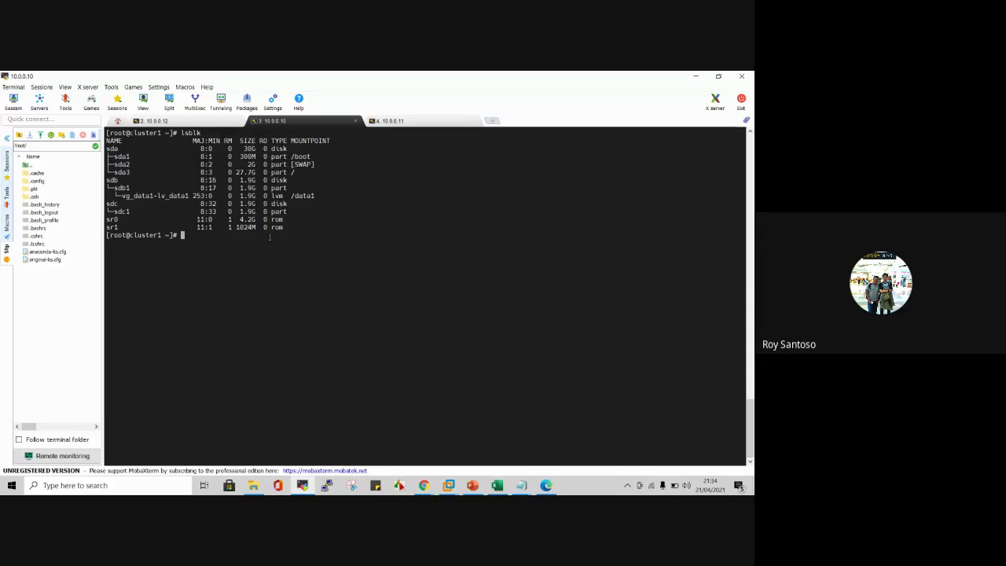
Step: Highlight sdc1 and vg_data1-lv_data1 in cluster1's lsblk output, then switch to the 10.0.0.12 session
double_click(122, 211)
double_click(155, 195)
left_click(197, 217)
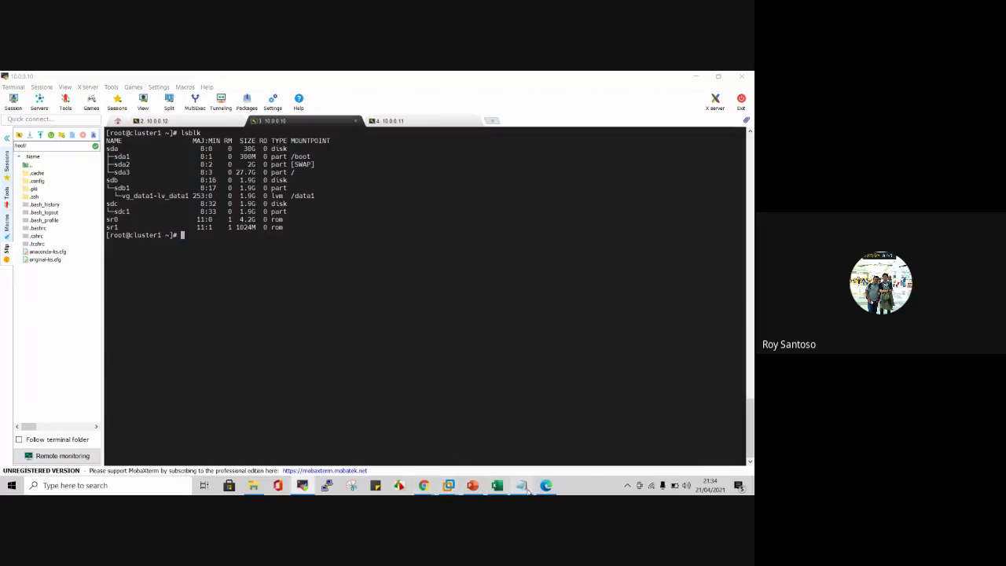
mouse_move(521, 485)
left_click(490, 438)
scroll(386, 203, "down", 1)
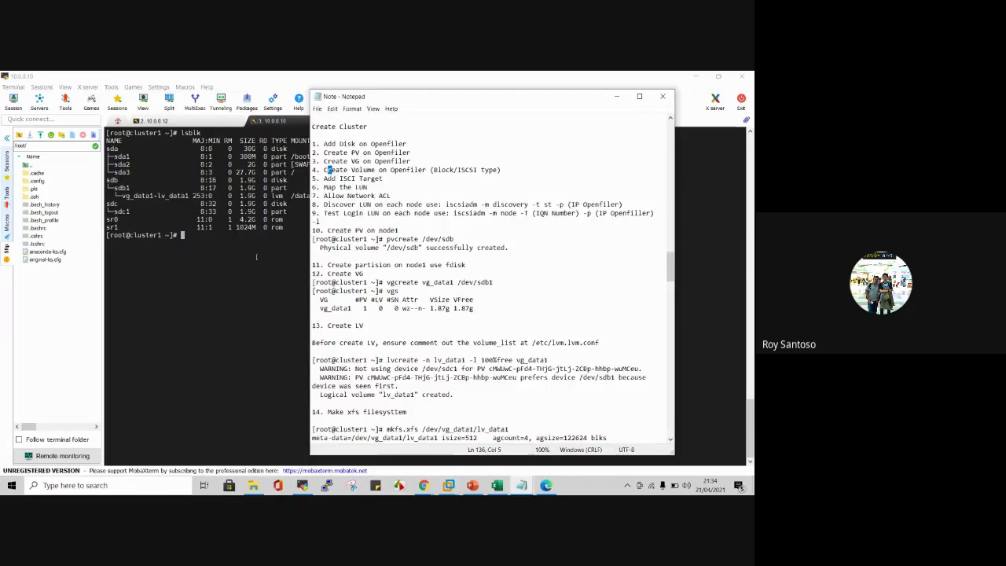
left_click(223, 264)
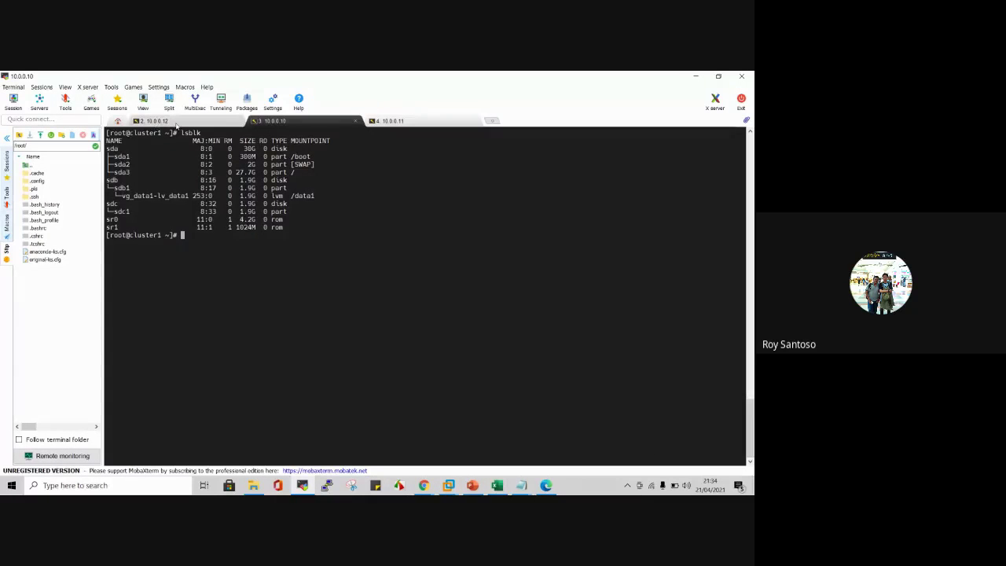
left_click(154, 121)
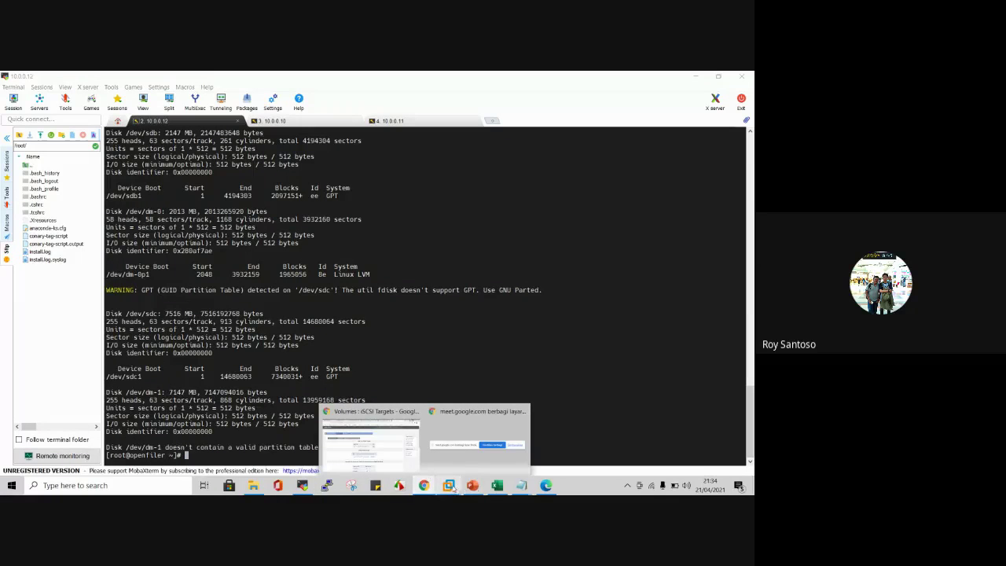
Step: Inspect the Generic SCSI device in Cluster1's VMware virtual machine settings
mouse_move(454, 489)
left_click(292, 432)
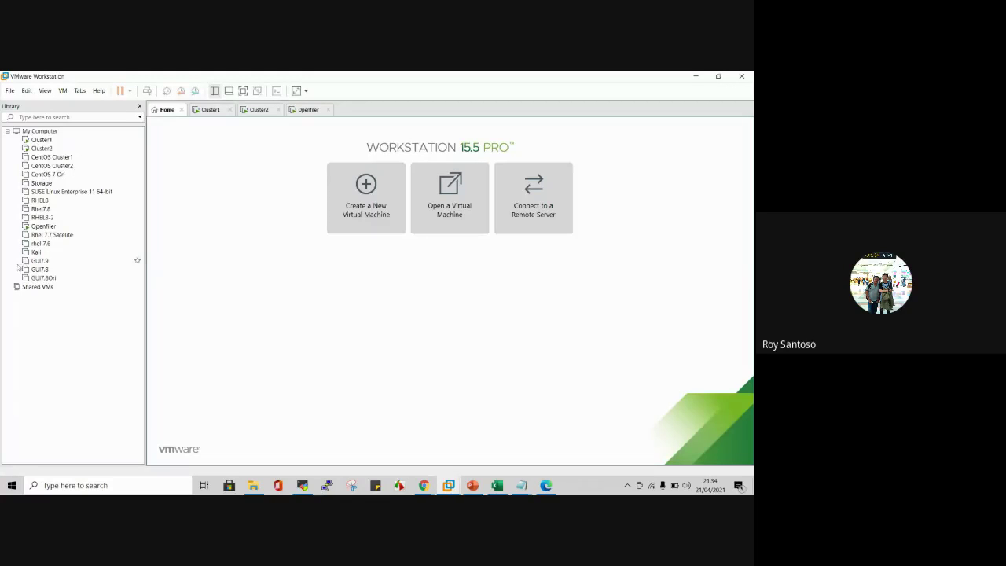
left_click(41, 139)
right_click(45, 140)
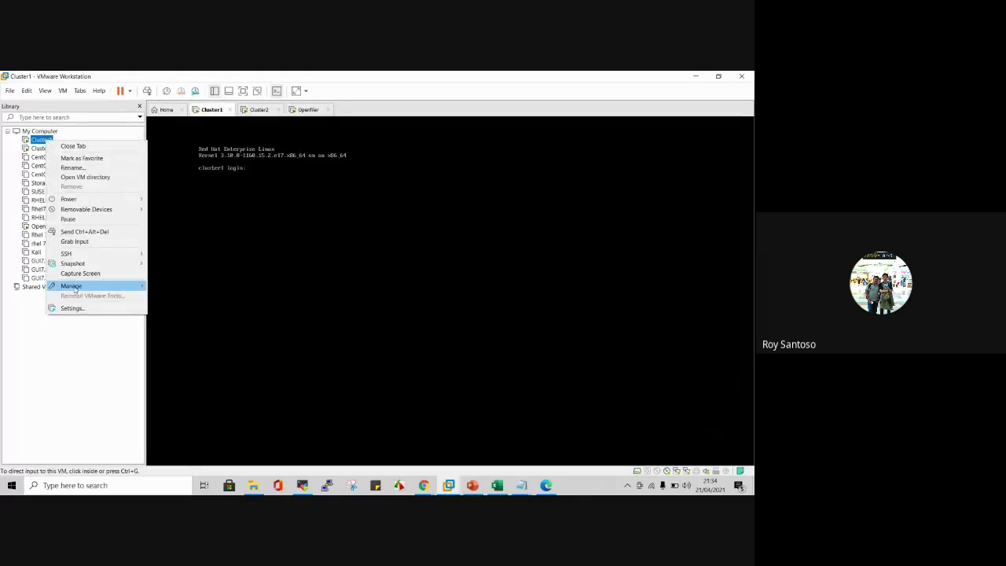
mouse_move(76, 286)
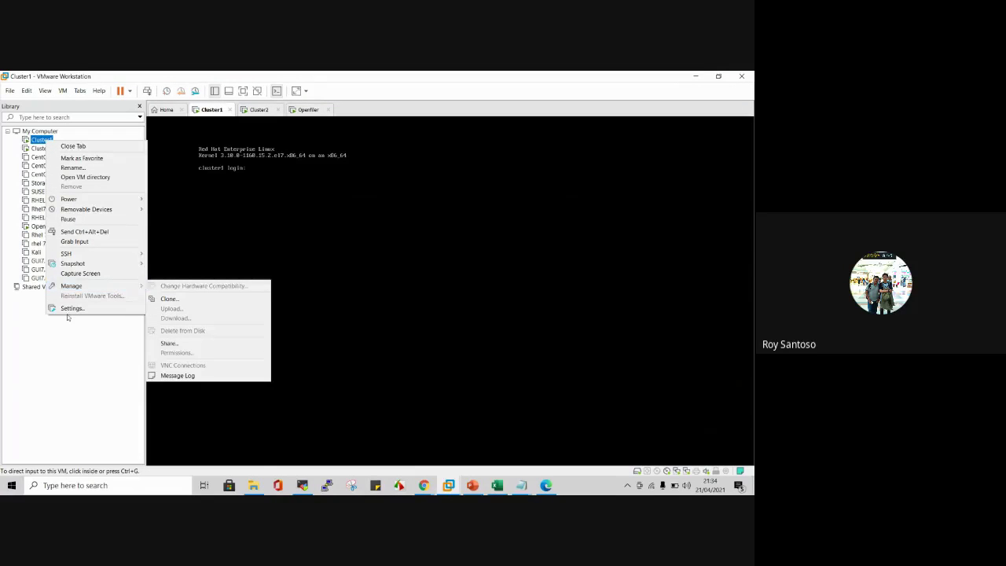
left_click(69, 308)
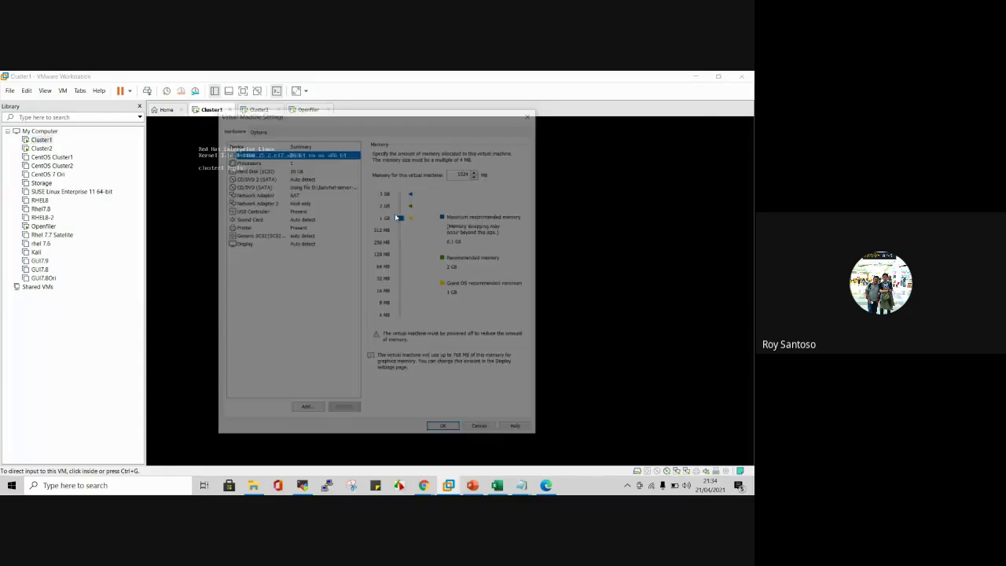
left_click(259, 235)
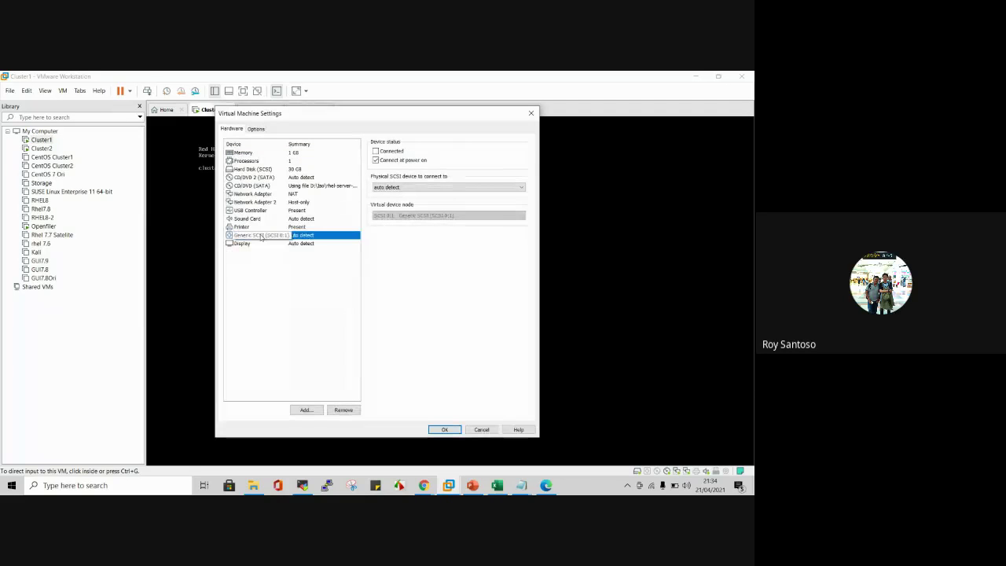
left_click(277, 286)
mouse_move(431, 488)
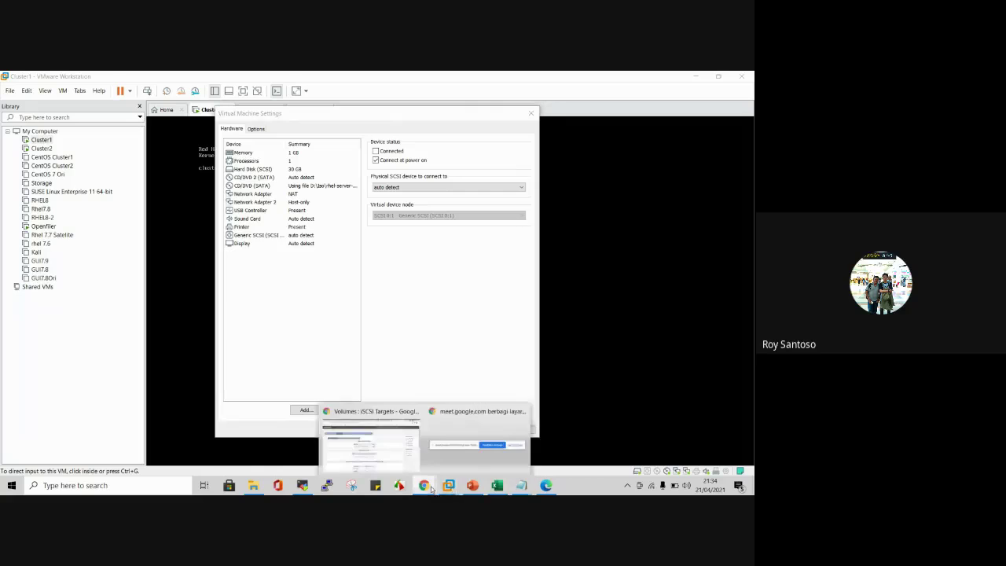
left_click(386, 421)
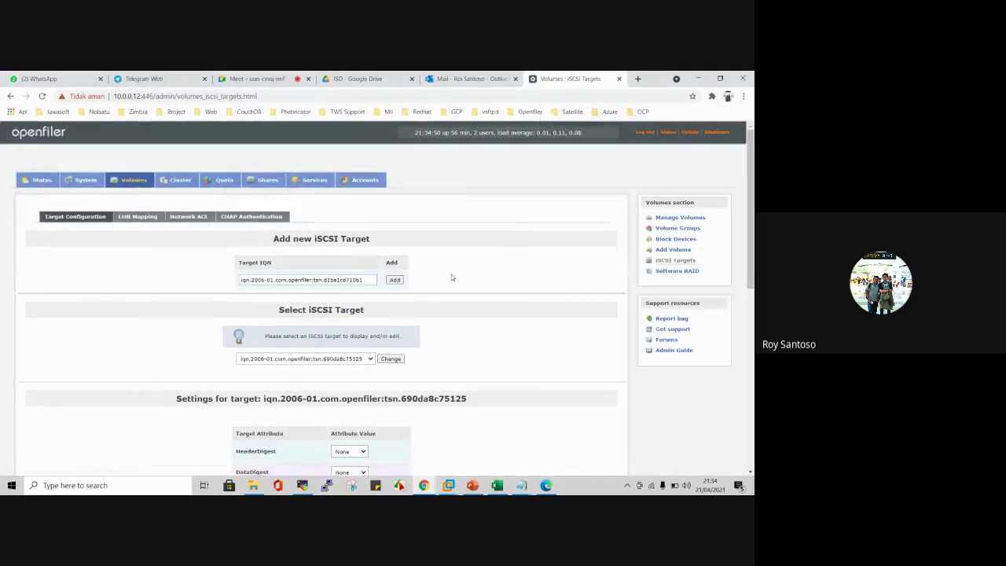
Step: Review the two LUNs mapped to target tsn.690da8c75125
scroll(314, 314, "down", 2)
scroll(197, 236, "up", 2)
left_click(139, 217)
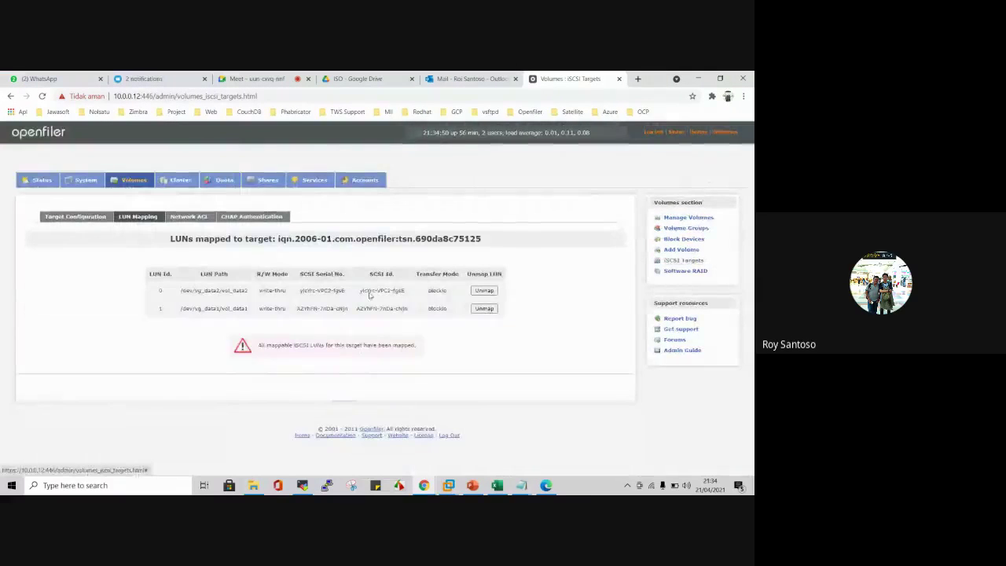
Step: Confirm the network ACL allows ha2 (10.0.0.0) and denies ha (192.168.150.0), then bring up the Notepad checklist
left_click(180, 217)
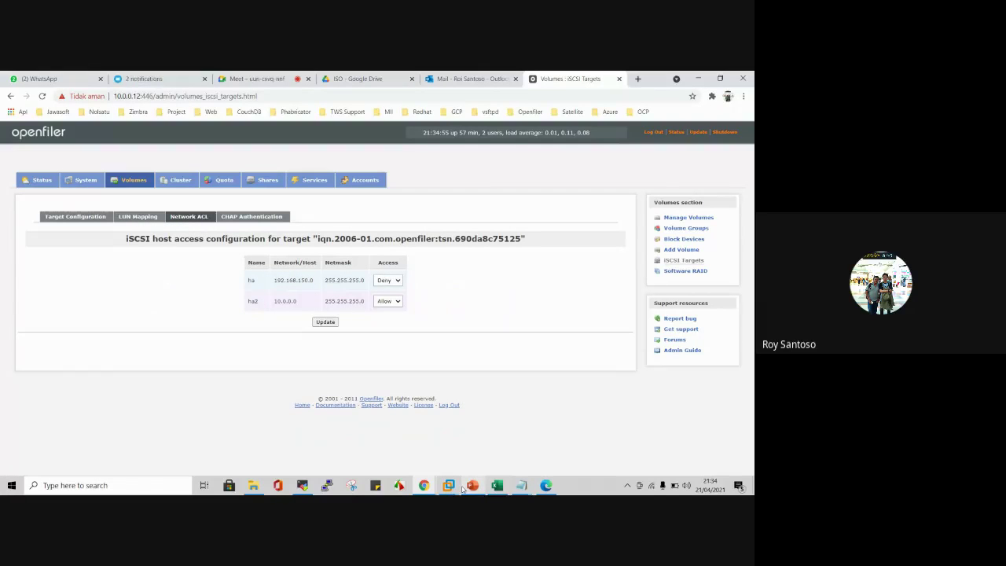
left_click(520, 485)
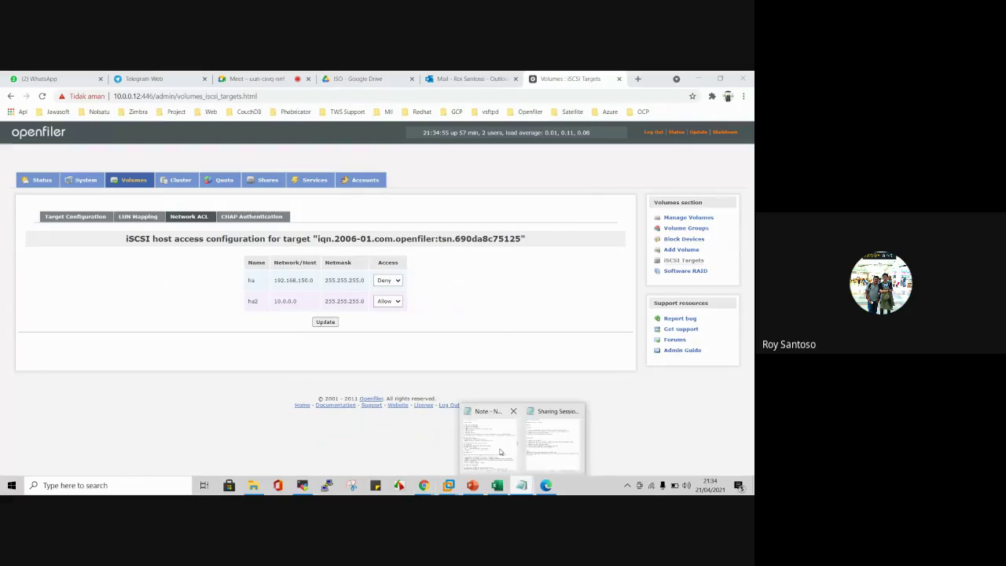
left_click(487, 440)
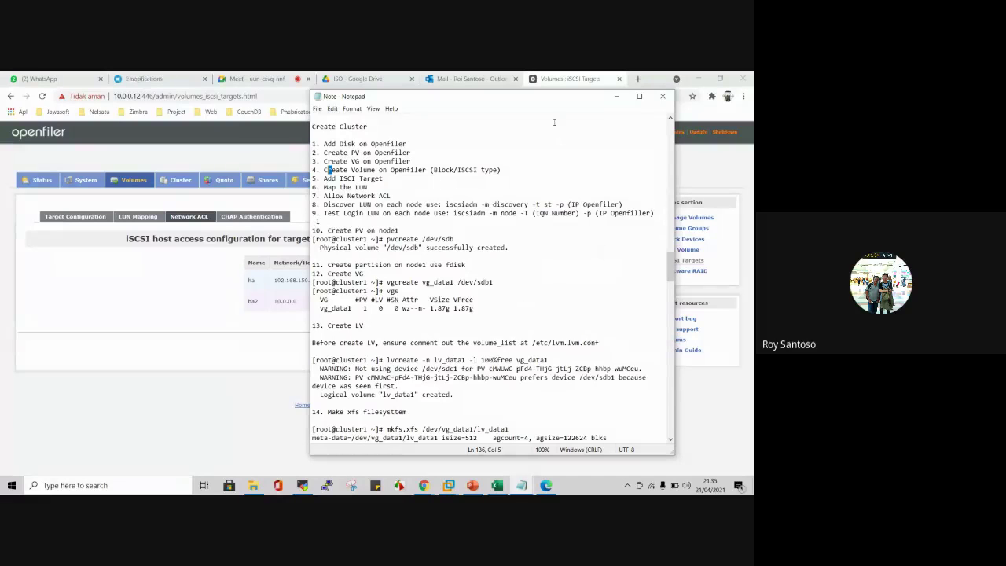
Step: Move Notepad aside and confirm vg_data2 is fully used at 6816 MB with no free space, then go to Block Devices
left_click_drag(553, 102, 401, 120)
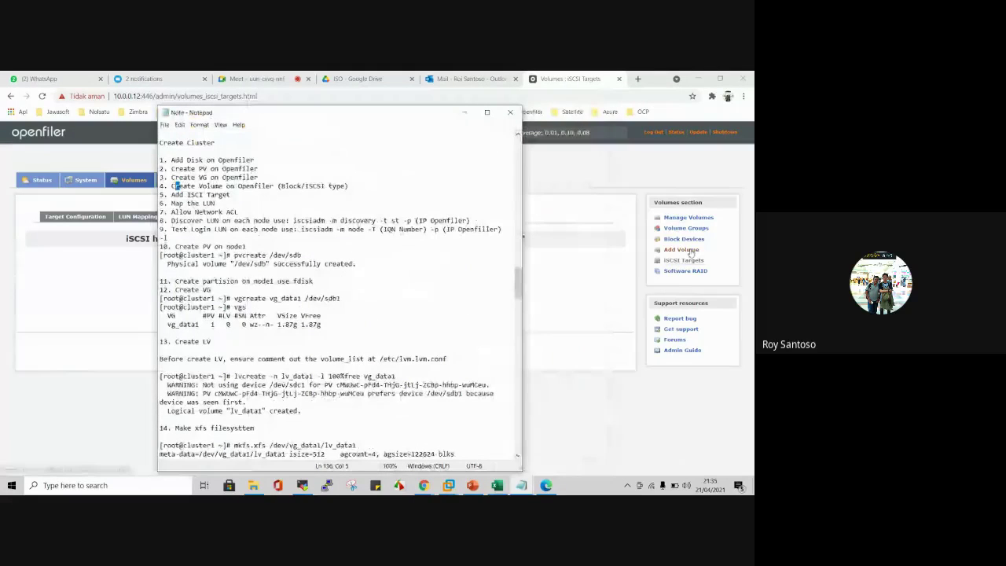
left_click(690, 242)
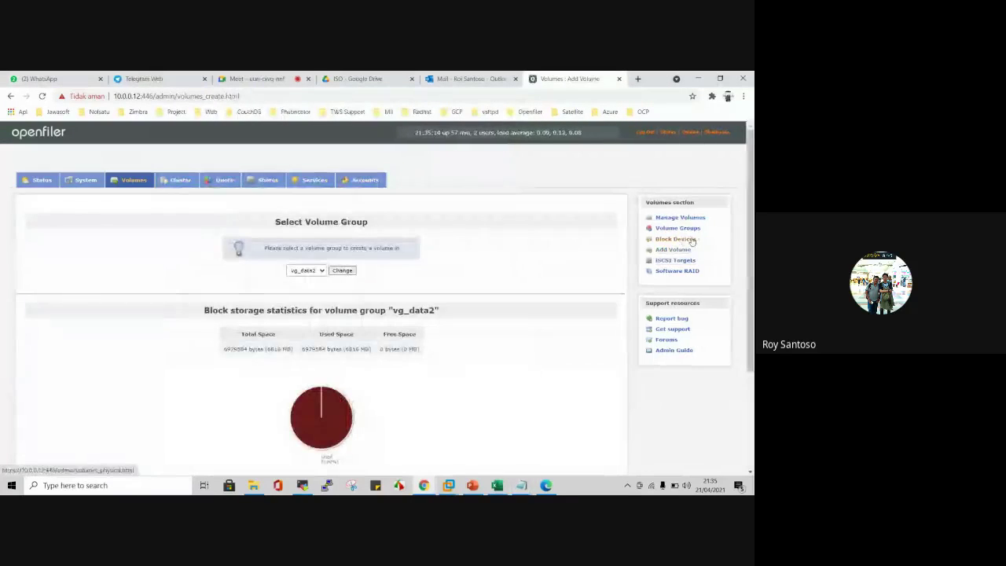
scroll(540, 307, "down", 3)
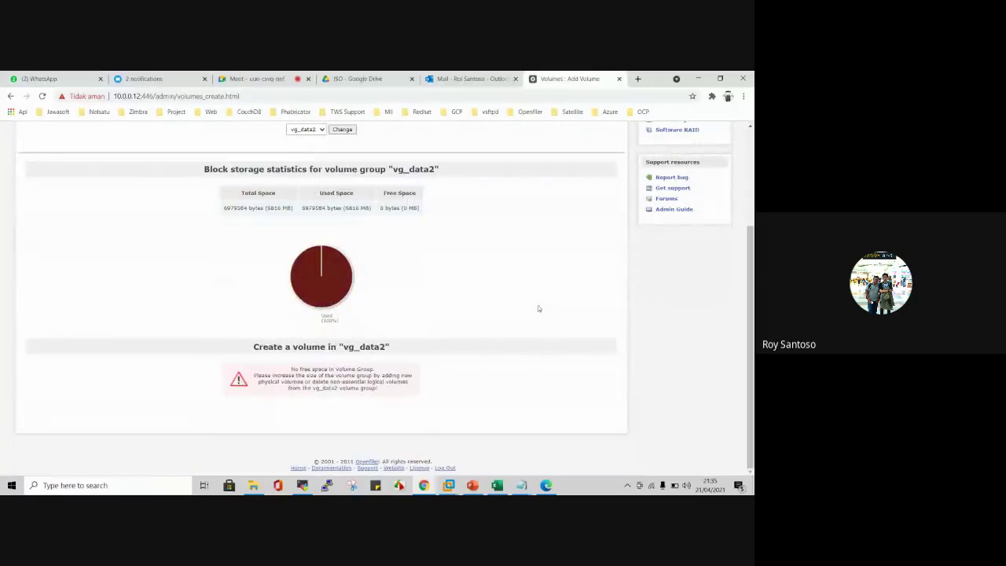
scroll(539, 308, "up", 3)
left_click(670, 197)
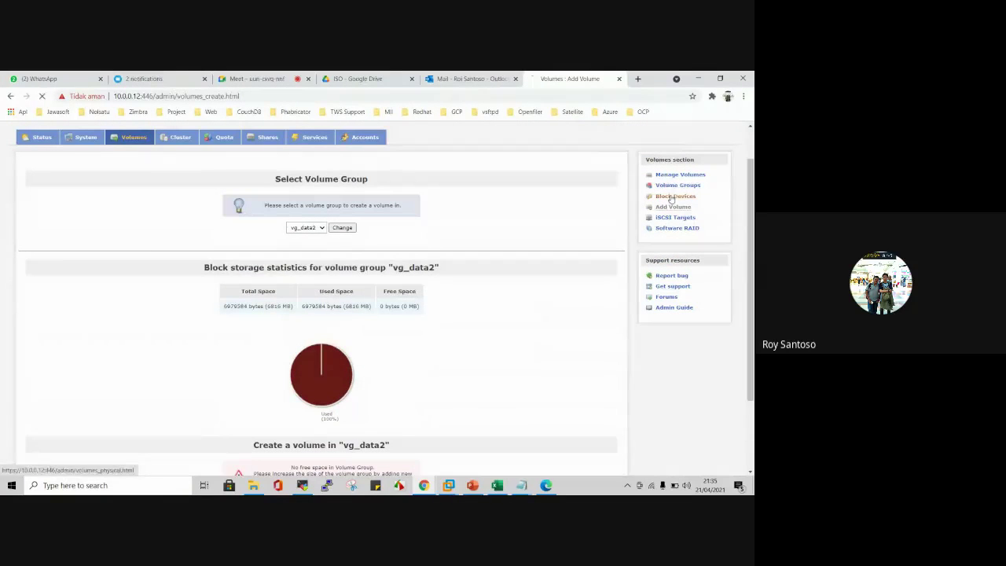
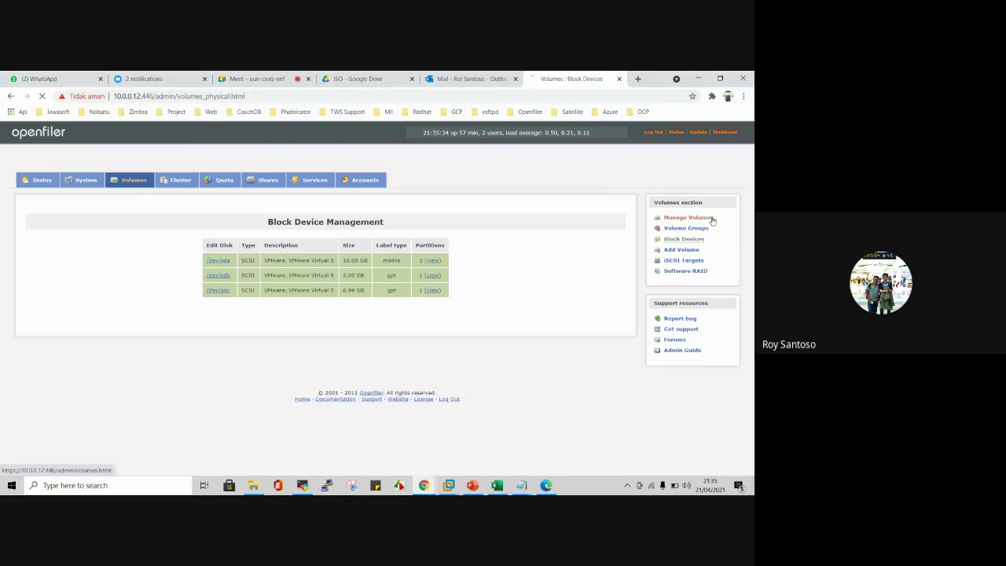
Step: Show vg_data2's volumes (vol_data2, 6816 MB, iSCSI), look up iSCSI, and return to MobaXterm
left_click(688, 217)
scroll(455, 265, "down", 1)
scroll(447, 279, "down", 3)
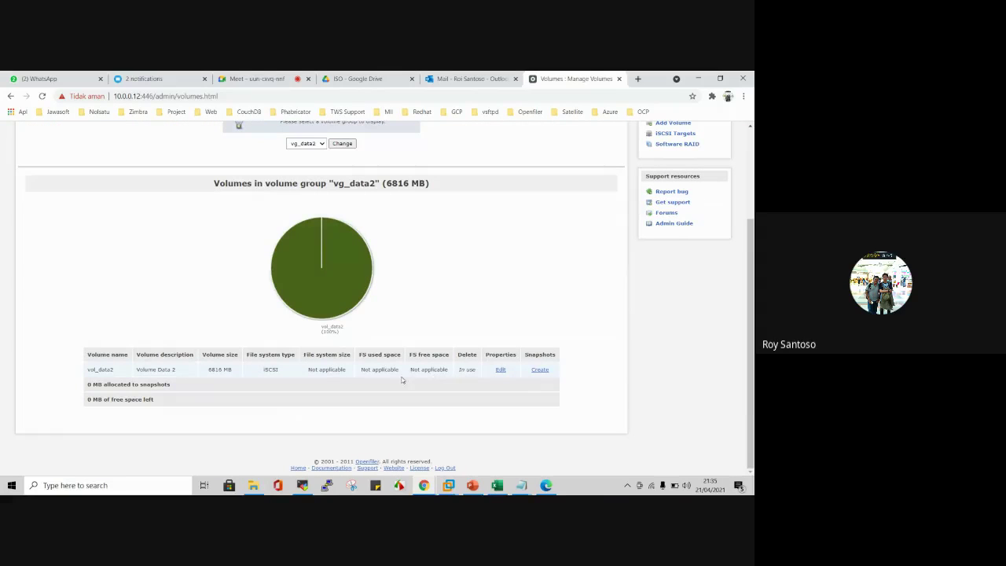
double_click(268, 370)
left_click(301, 485)
Step: Run lsblk on cluster2 (10.0.0.11), check cluster1's listing, then return to the Openfiler volumes page
left_click(271, 120)
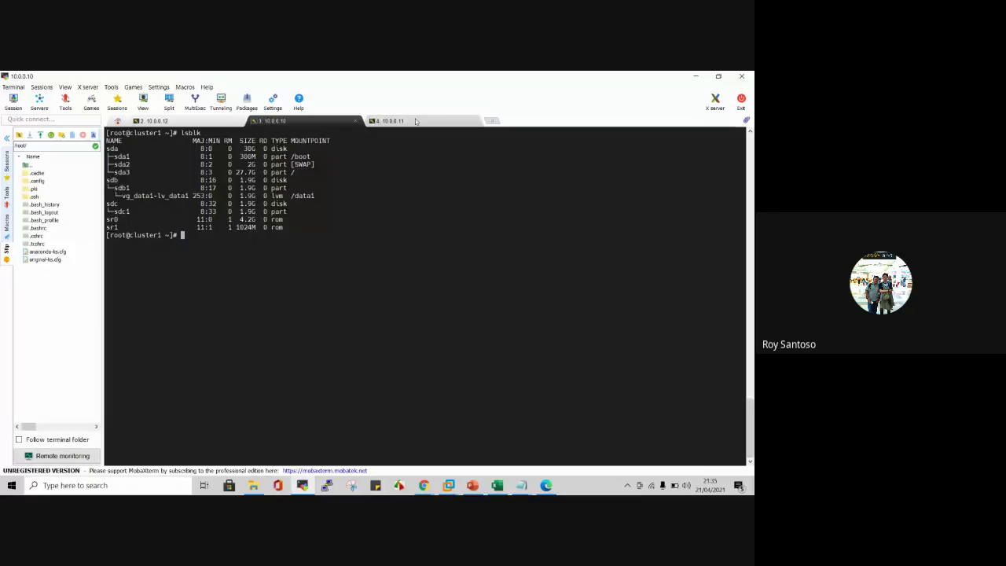
left_click(389, 120)
type("lsblk")
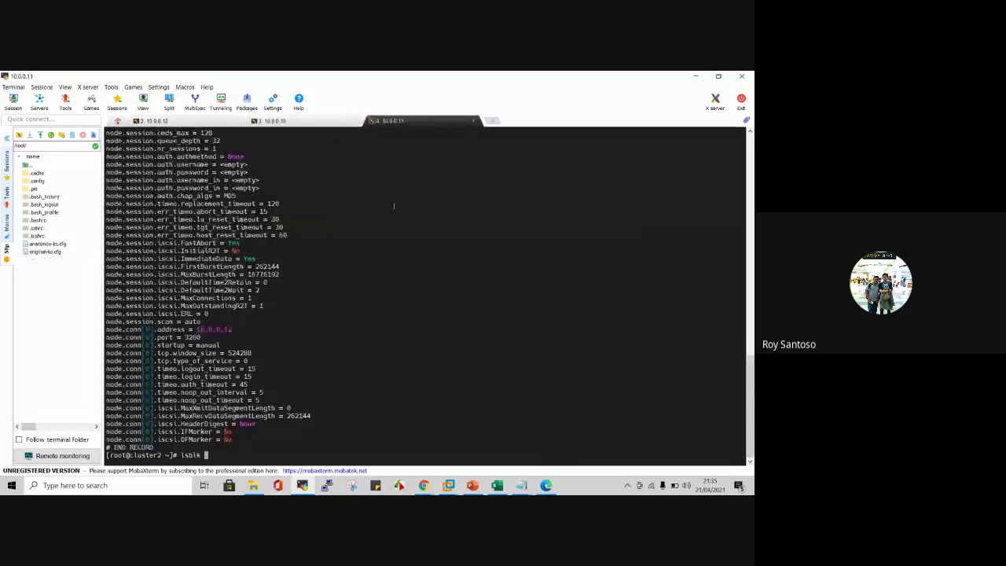
key("Return")
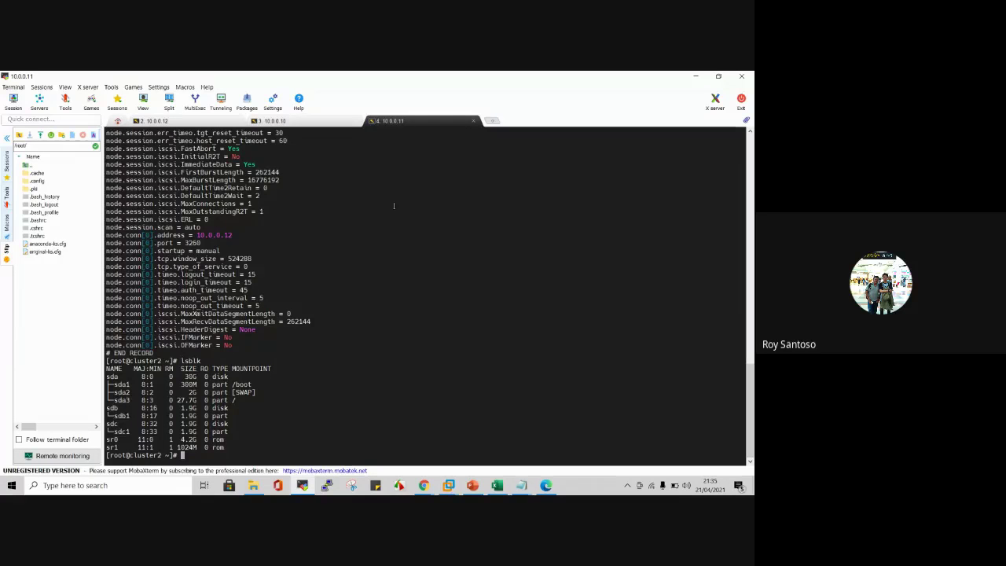
left_click(271, 120)
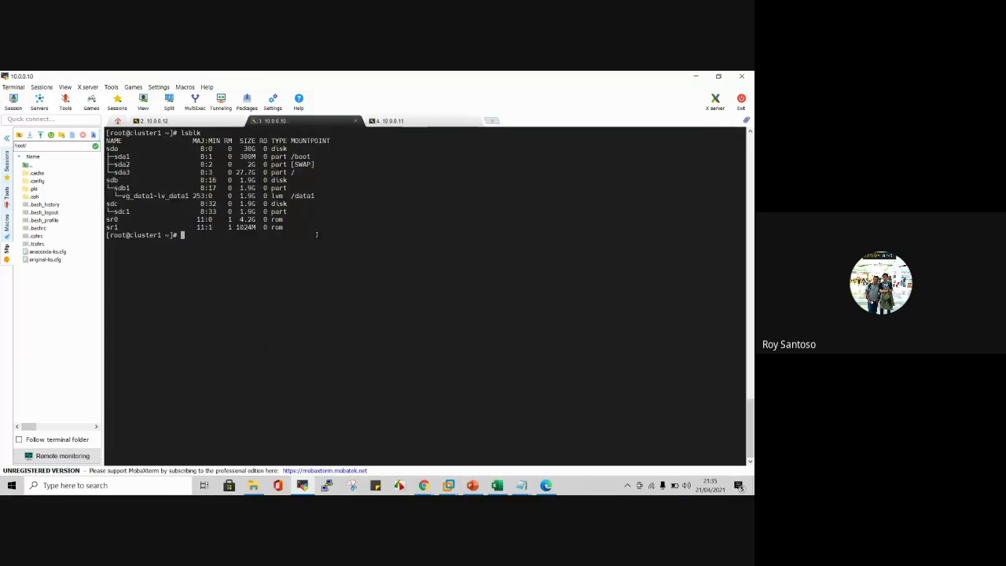
mouse_move(424, 485)
left_click(375, 429)
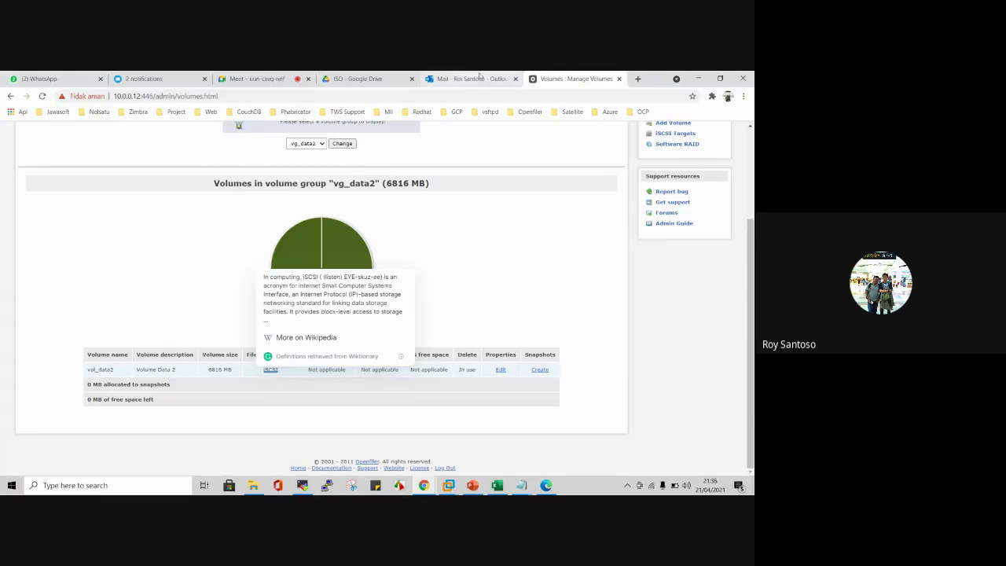
Step: Leave the Openfiler page and bring up Cluster1's Virtual Machine Settings in VMware Workstation
scroll(393, 294, "up", 1)
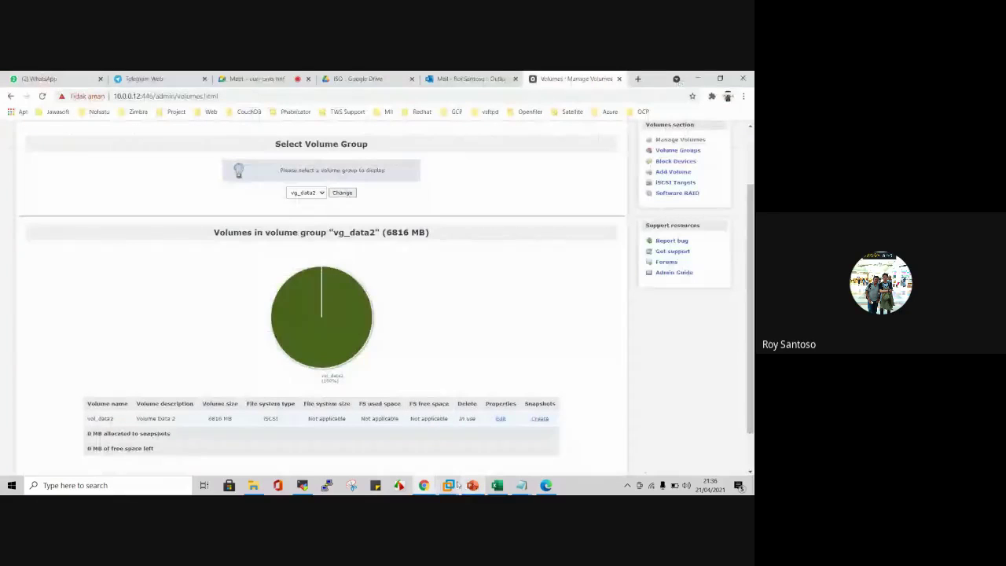
mouse_move(447, 485)
left_click(336, 442)
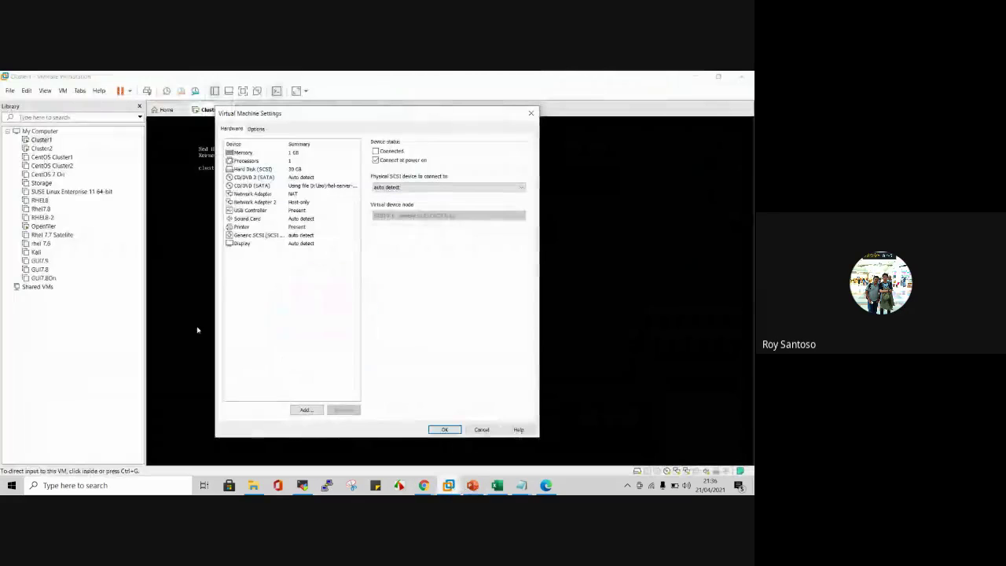
Step: Add a Generic SCSI Device to Cluster1's hardware and apply its settings
left_click(306, 410)
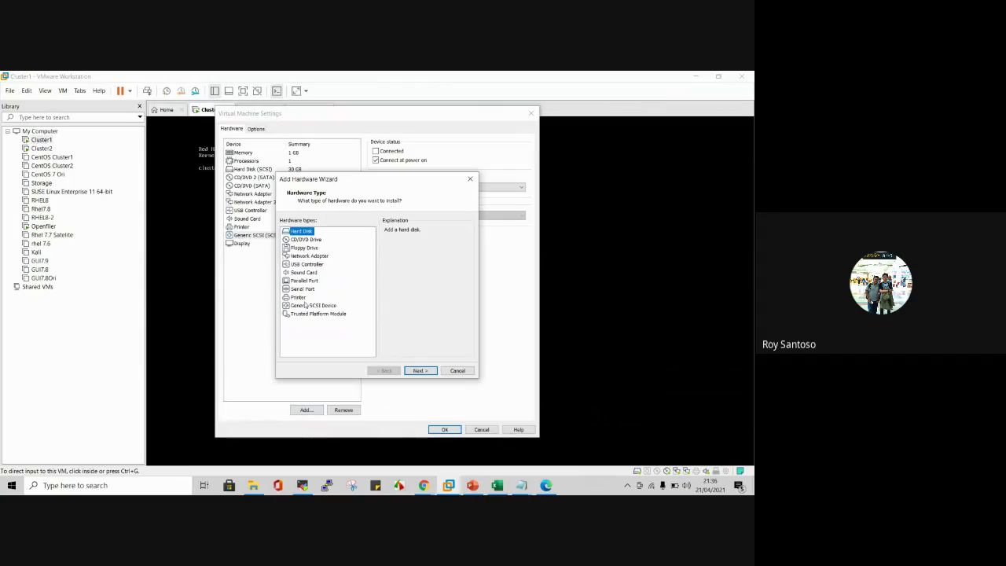
left_click(308, 305)
left_click(421, 371)
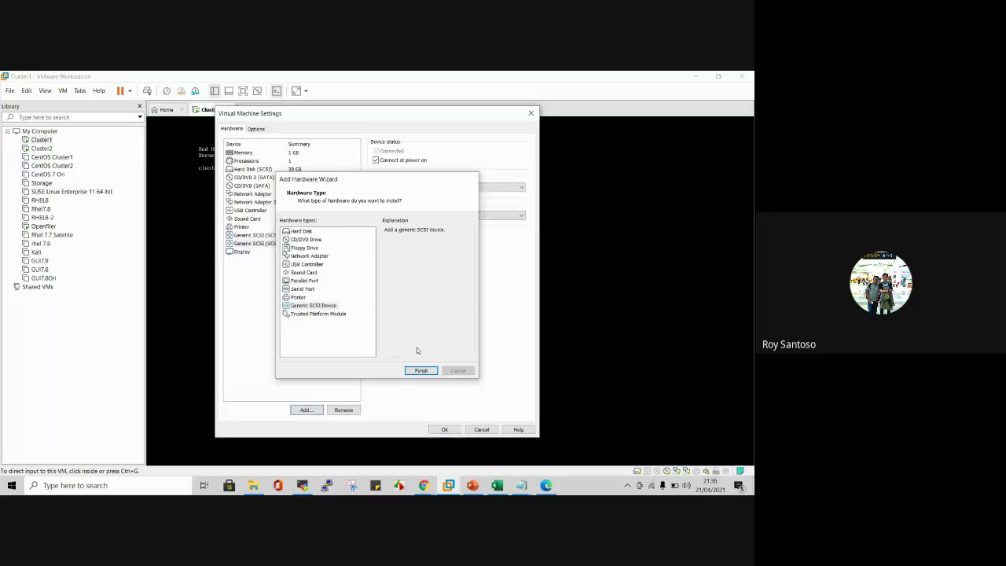
left_click(438, 186)
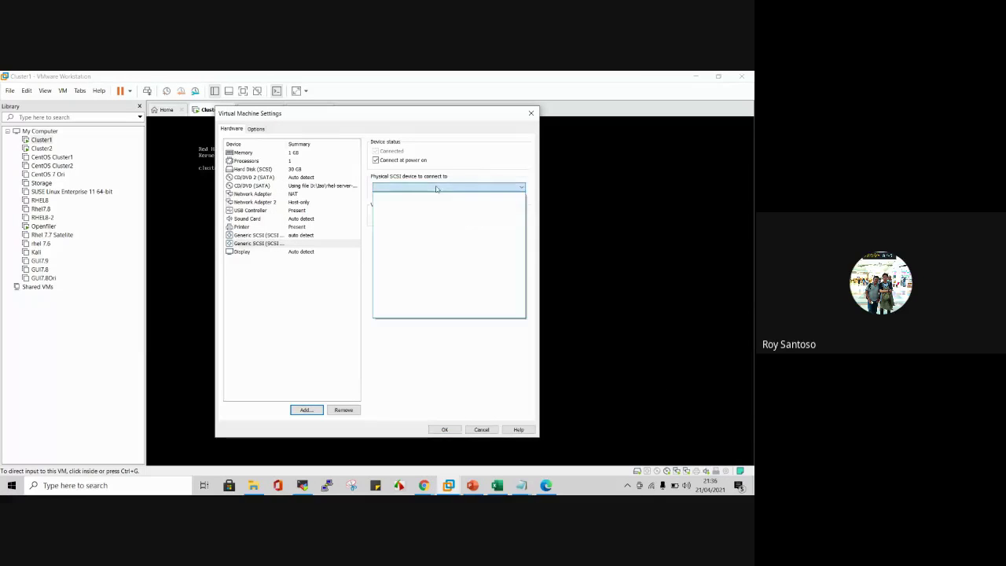
left_click(329, 313)
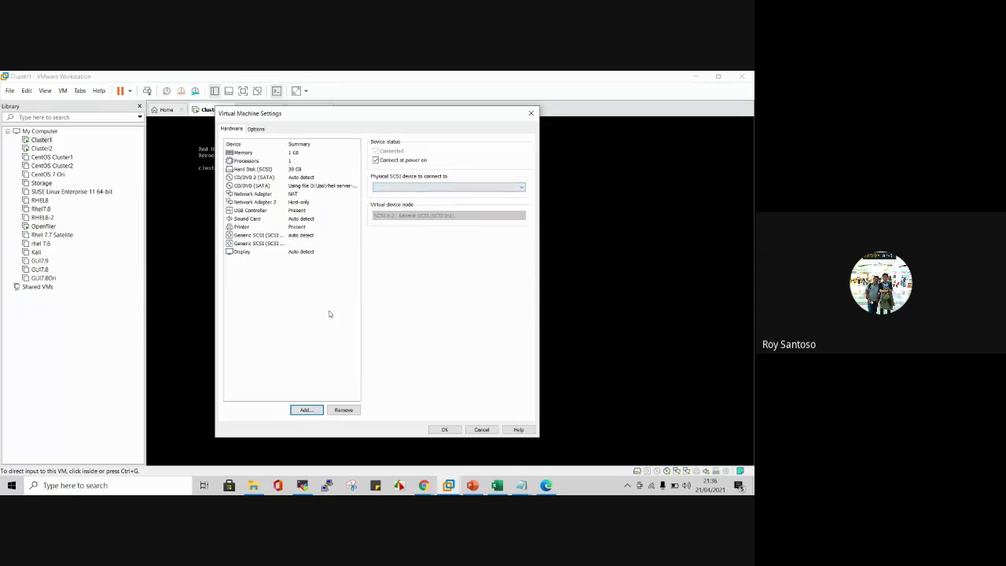
left_click(445, 429)
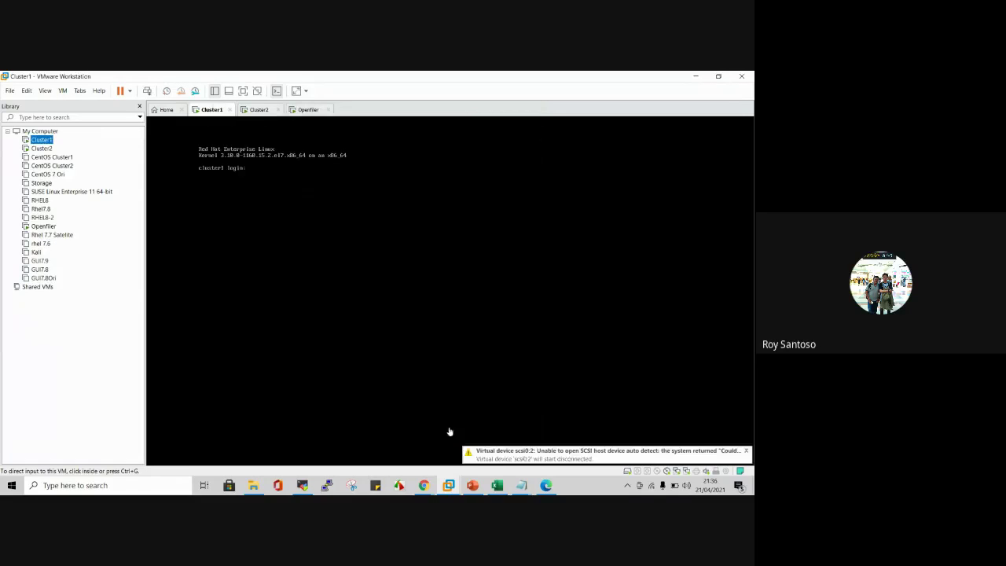
Step: Add a second Generic SCSI Device to Cluster2 through its settings and apply
left_click(259, 110)
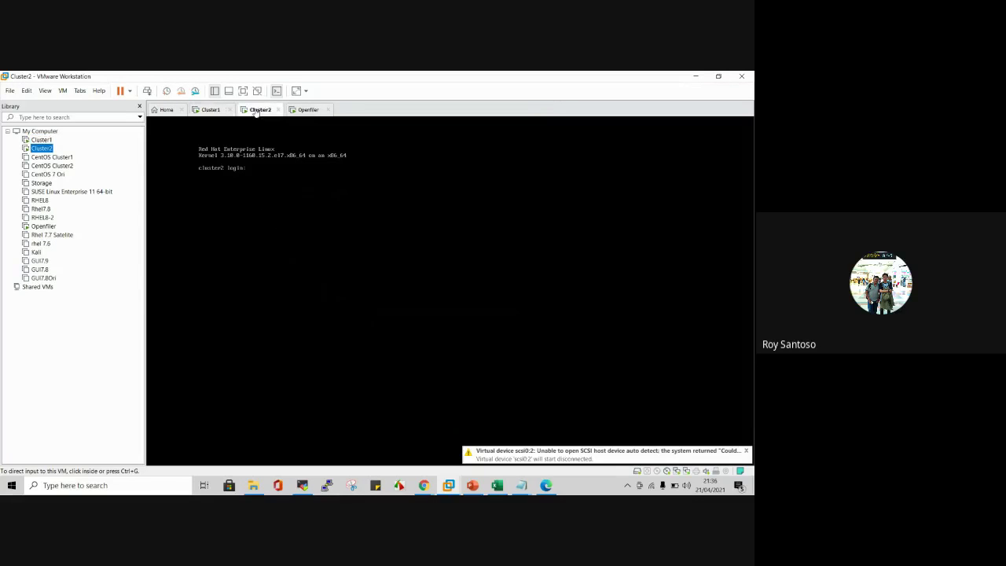
right_click(44, 149)
left_click(77, 318)
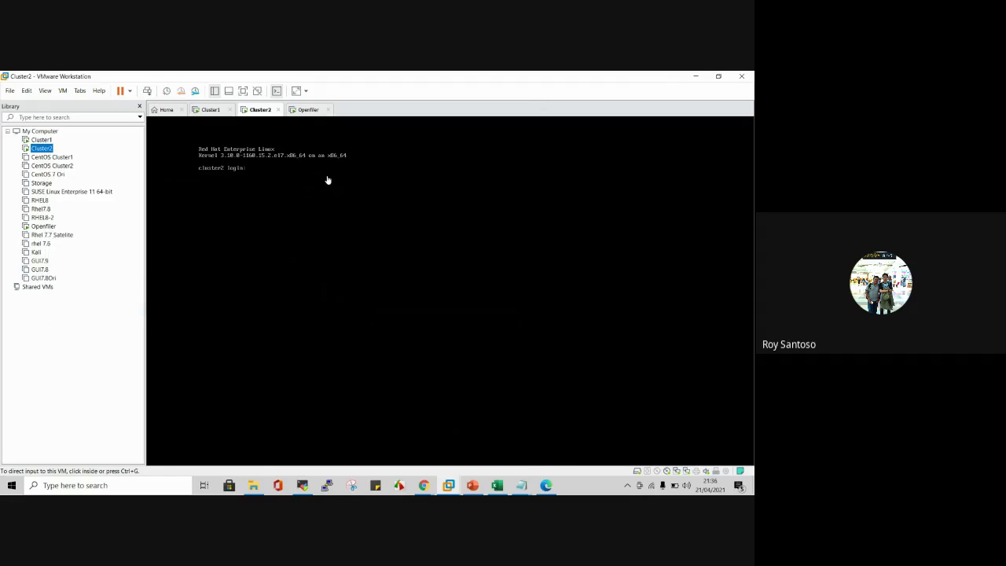
left_click(249, 227)
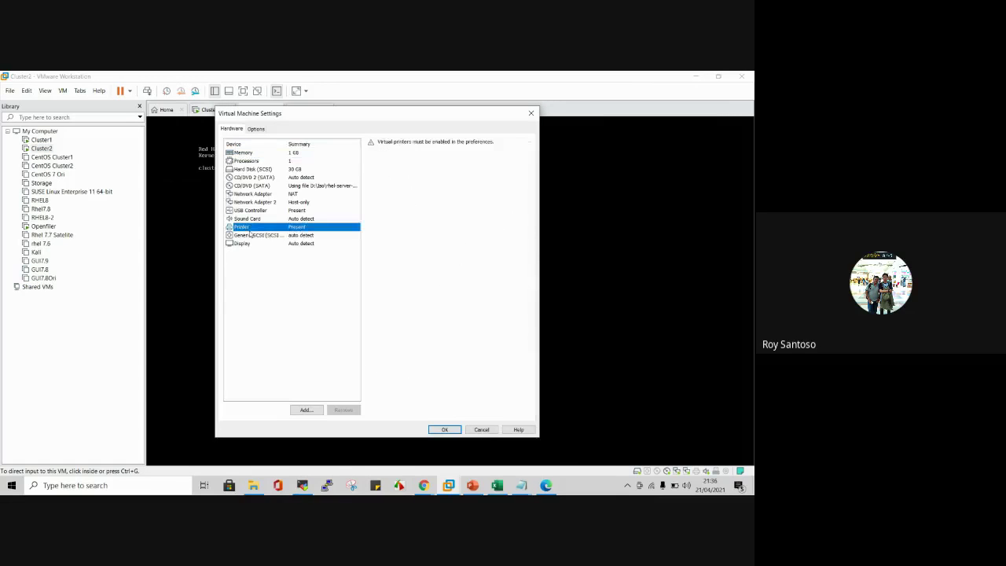
left_click(251, 234)
left_click(305, 410)
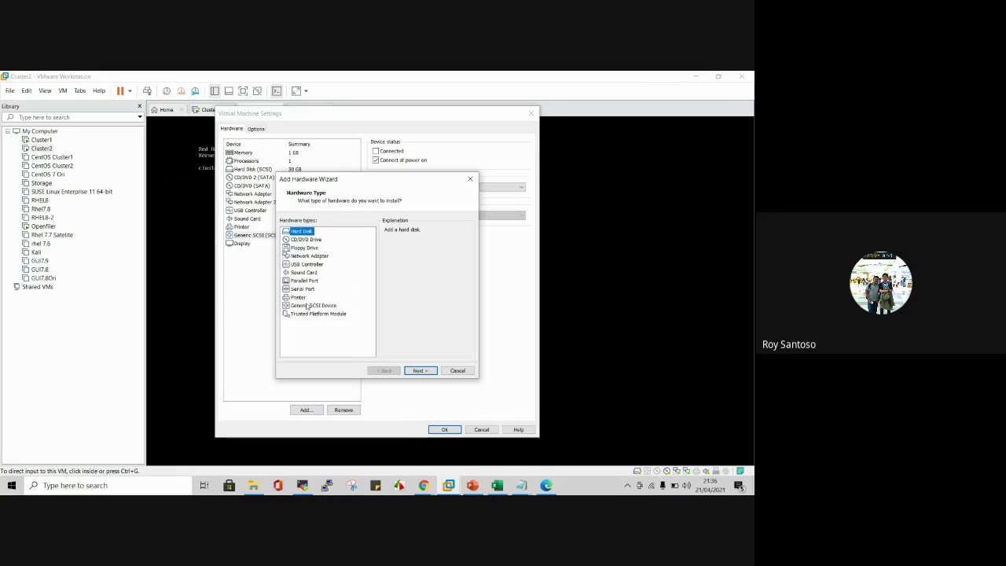
left_click(307, 305)
left_click(421, 370)
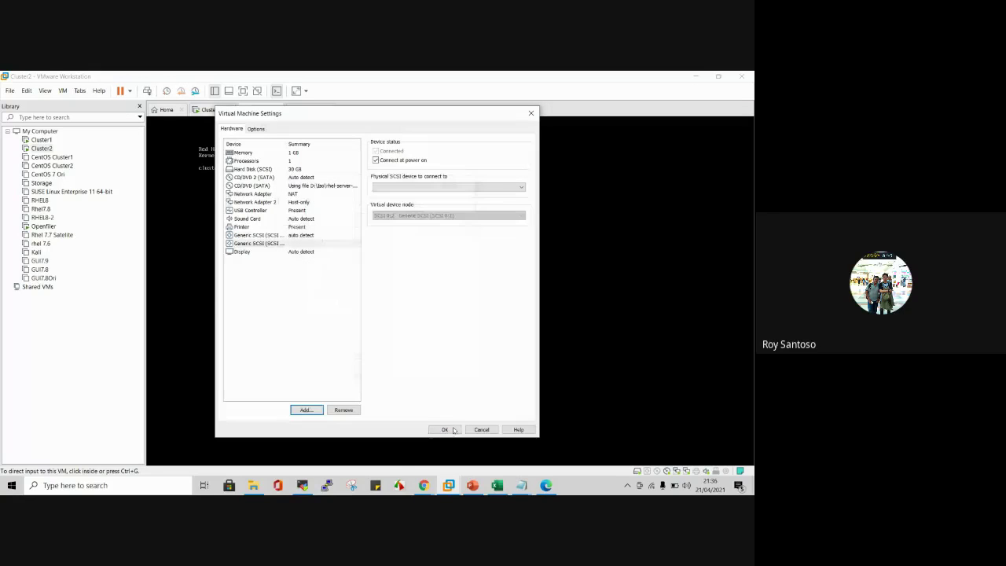
left_click(444, 429)
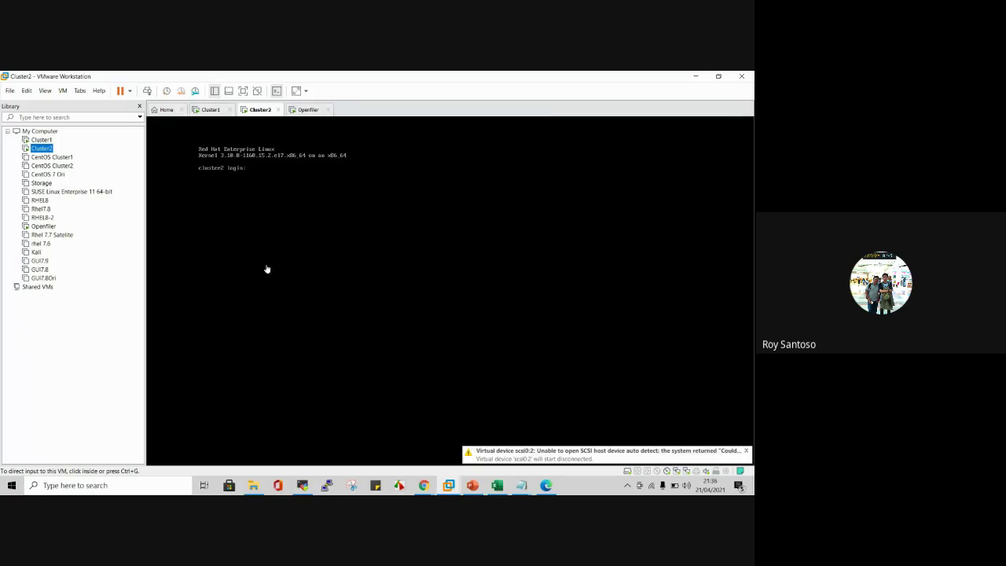
Step: Rerun lsblk on cluster1 and cluster2, both still showing only sda, sdb and sdc, then open Notepad
left_click(304, 487)
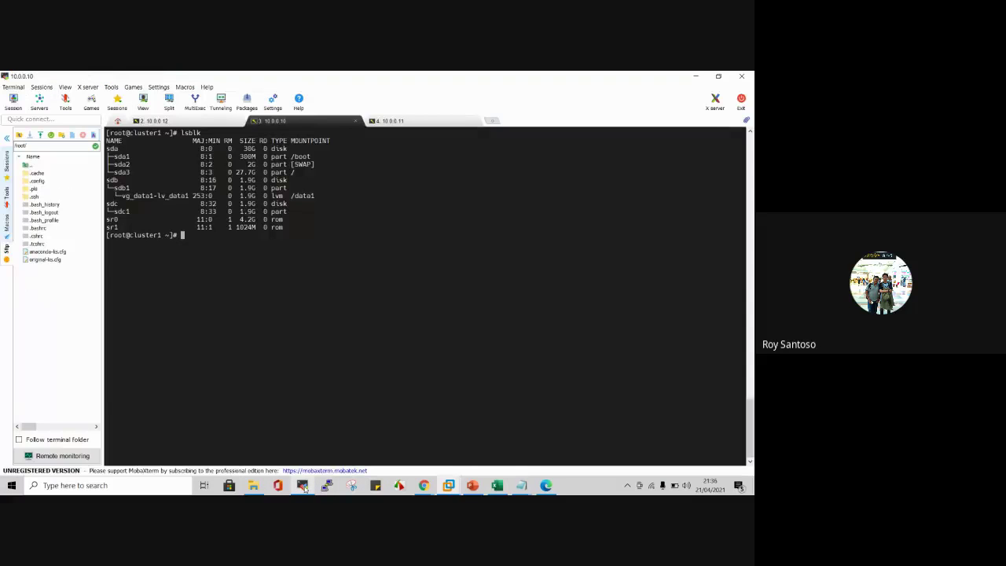
type("lsblk")
key("Return")
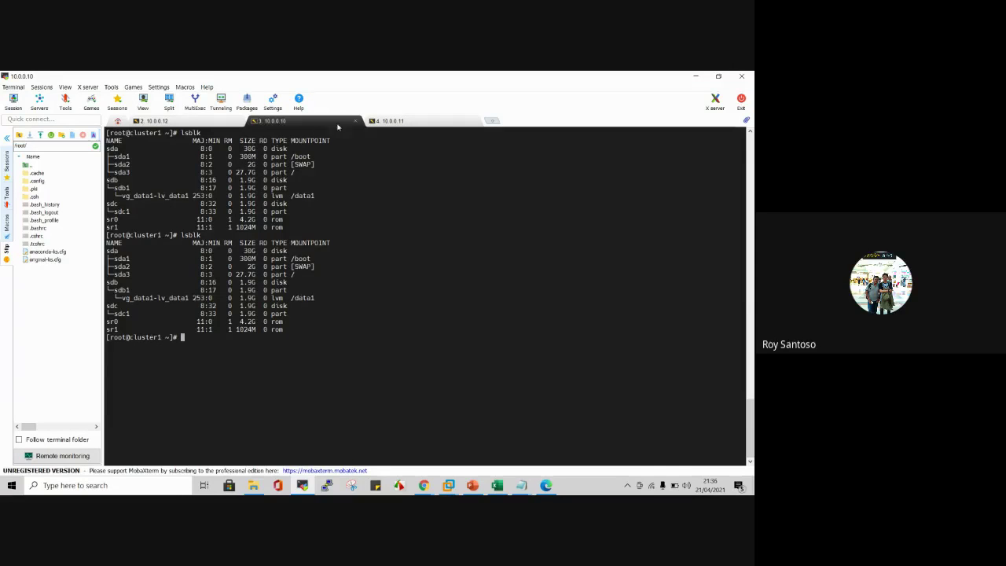
left_click(393, 121)
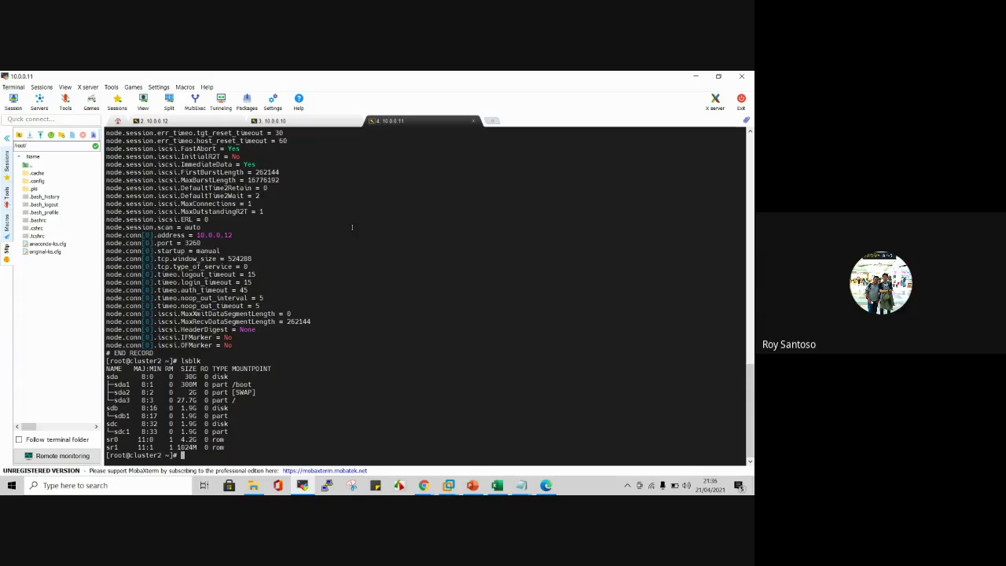
type("lsblk")
key("Return")
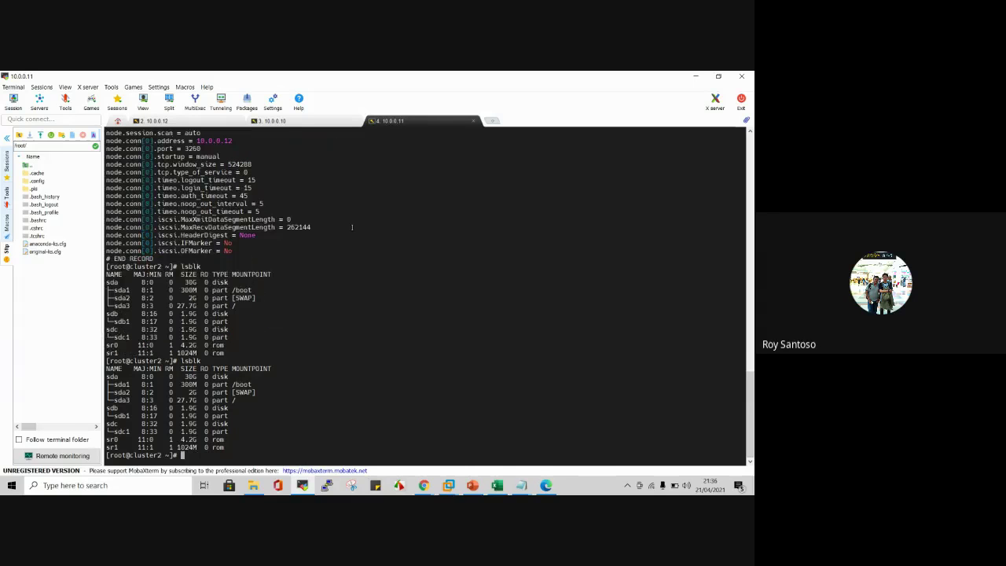
double_click(188, 431)
left_click(481, 393)
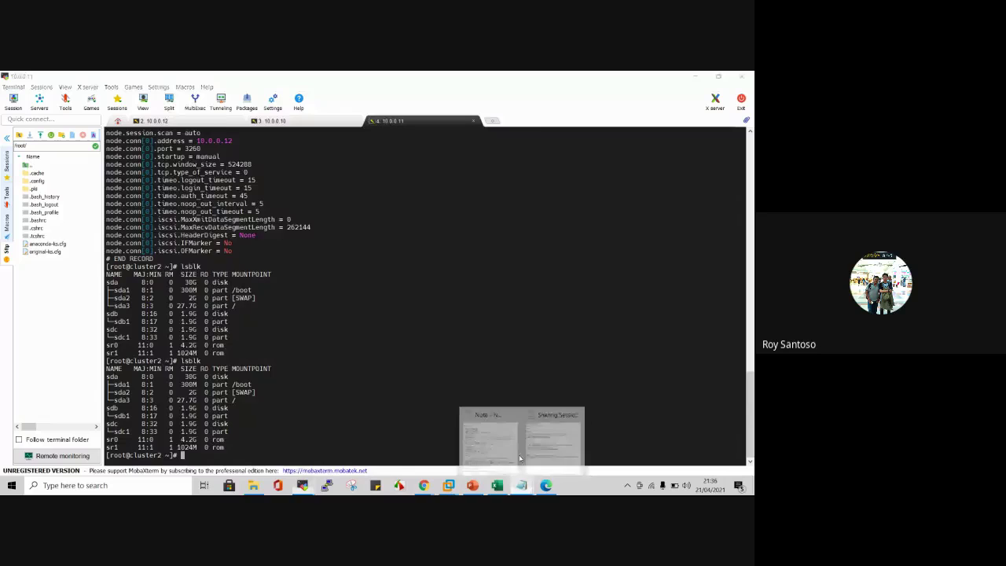
left_click(503, 440)
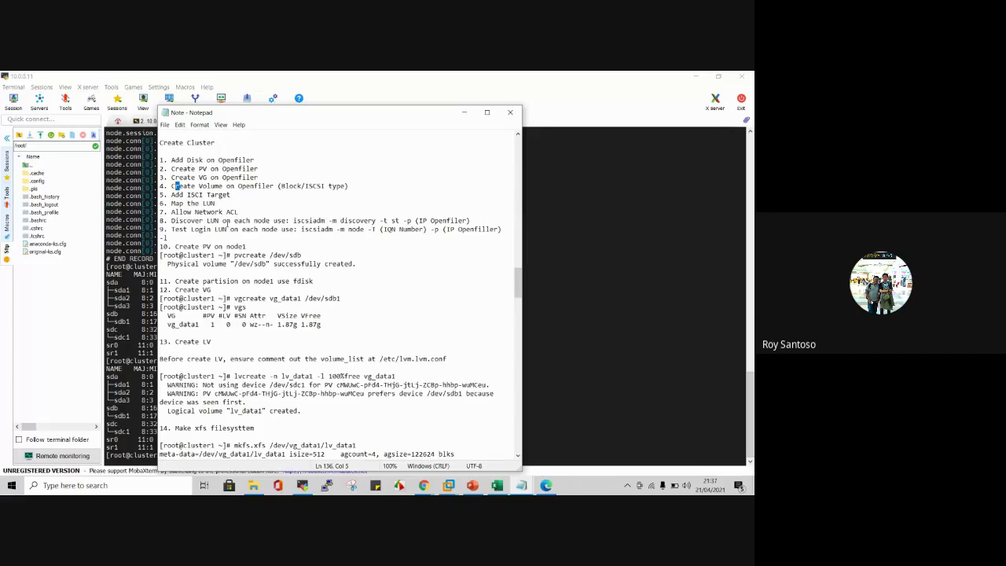
Step: Scroll through the Create Cluster steps in the Note file, then switch back to MobaXterm
scroll(281, 265, "up", 1)
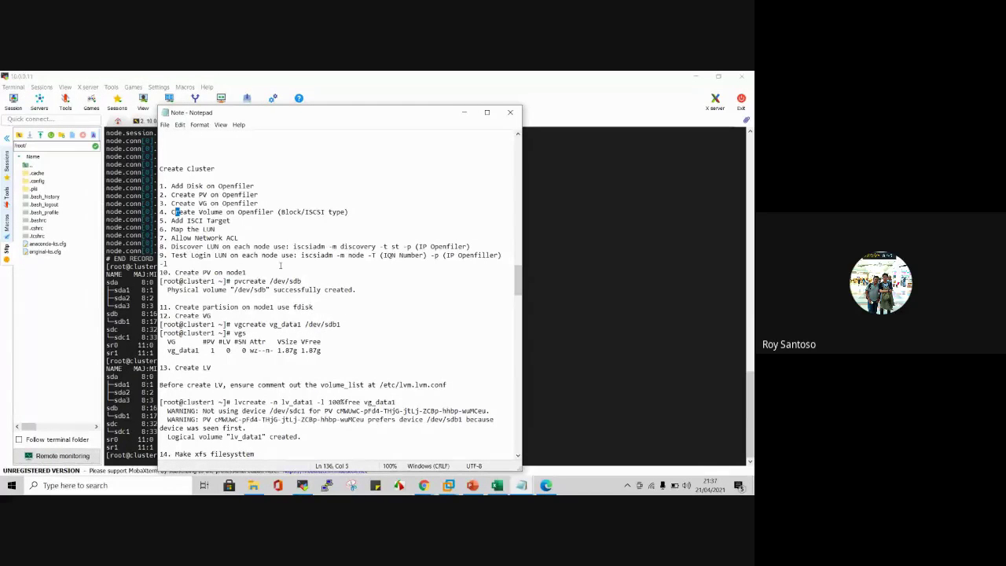
scroll(280, 265, "down", 1)
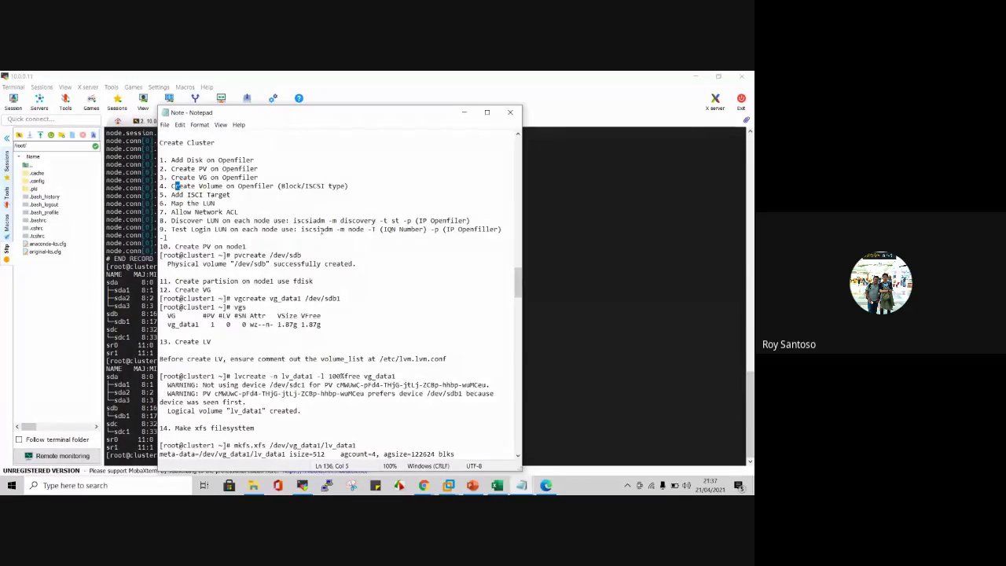
key("alt+Tab")
Step: On cluster1, discover iSCSI targets on 10.0.0.12 and show the first target's node record
left_click(269, 121)
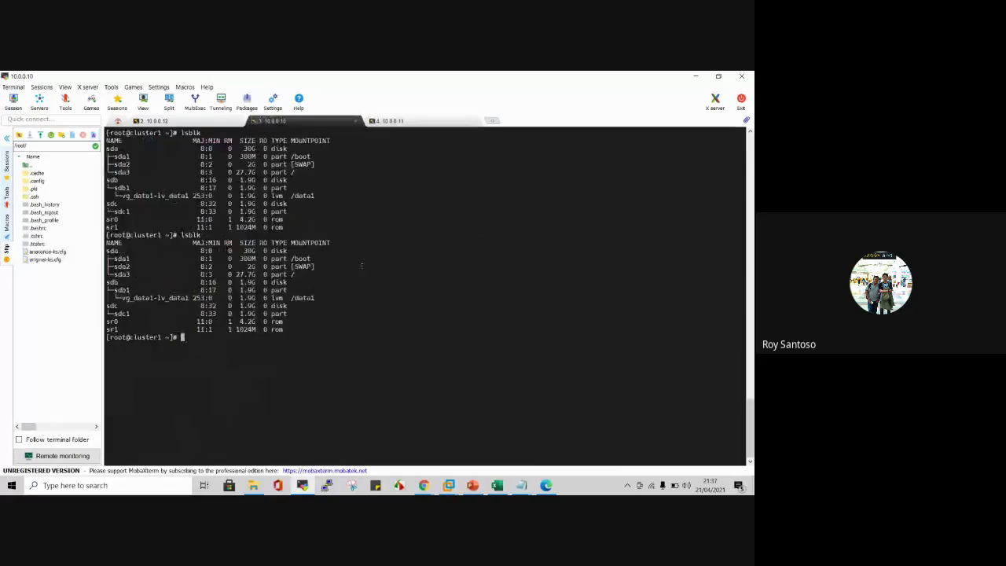
type("iscsiadm -m discovery -t st -p 10.0.0.12")
key("Up")
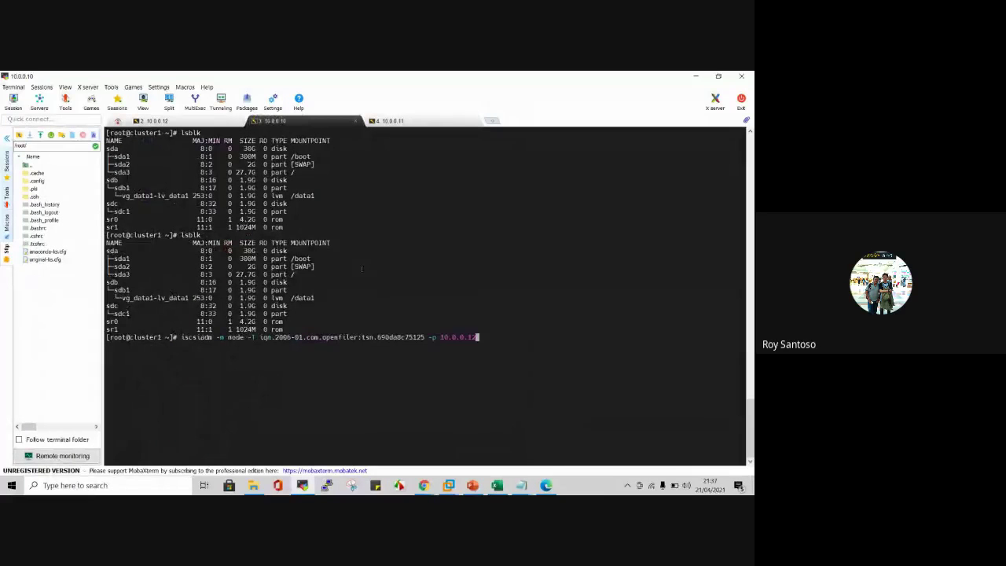
key("Down")
key("Return")
key("Up")
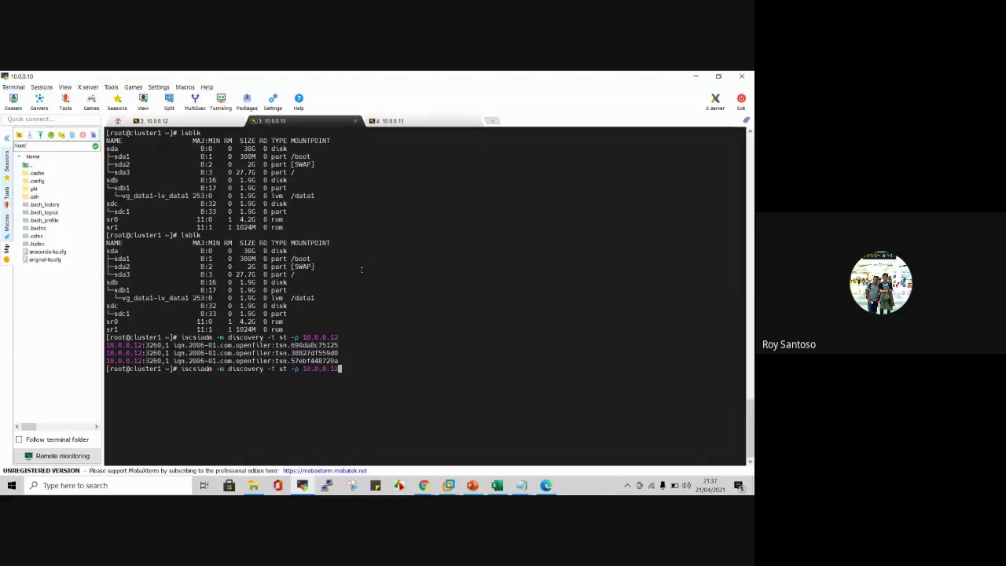
key("Up")
key("Up")
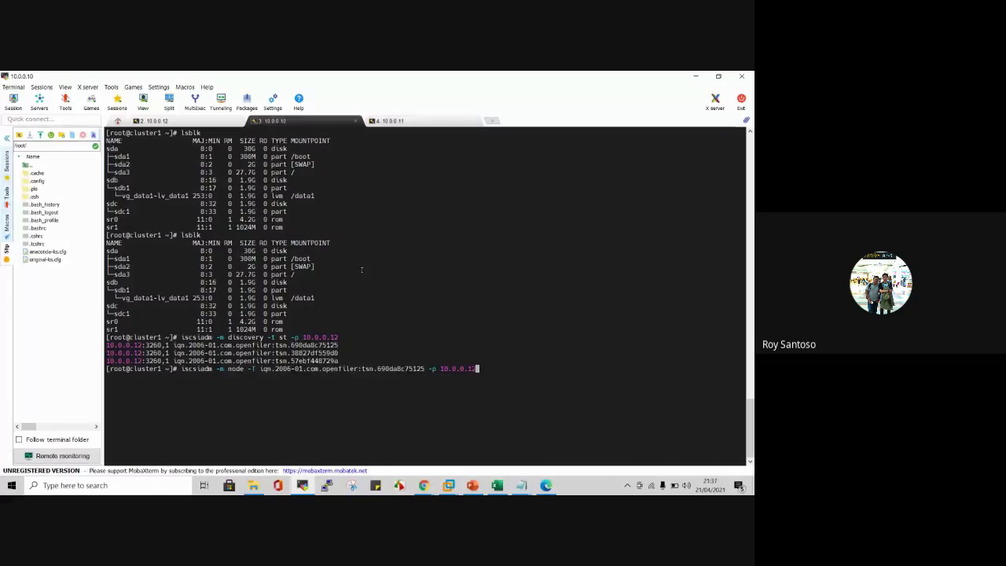
key("Return")
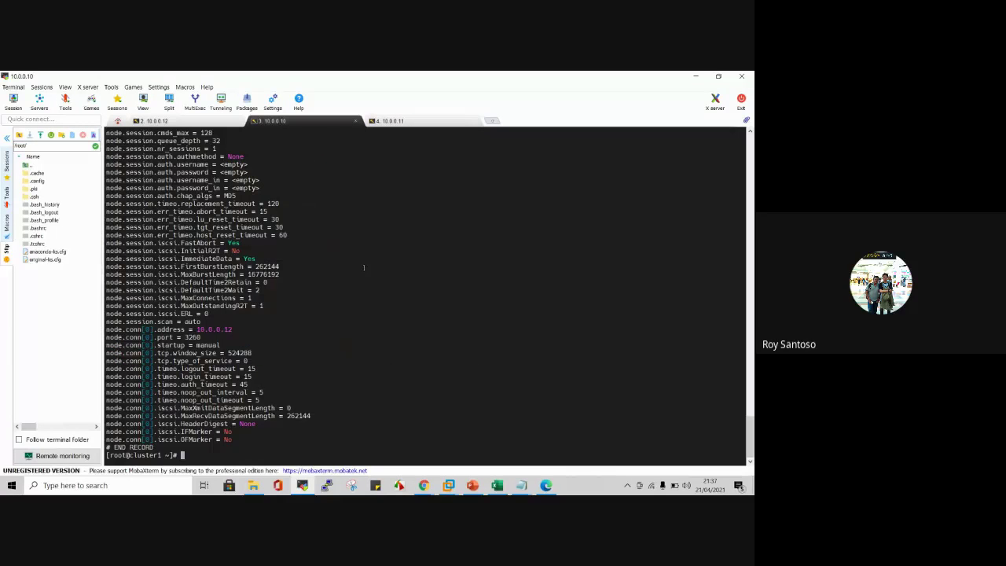
Step: Repeat the target discovery and node record display on cluster2, then return to Openfiler
left_click(383, 121)
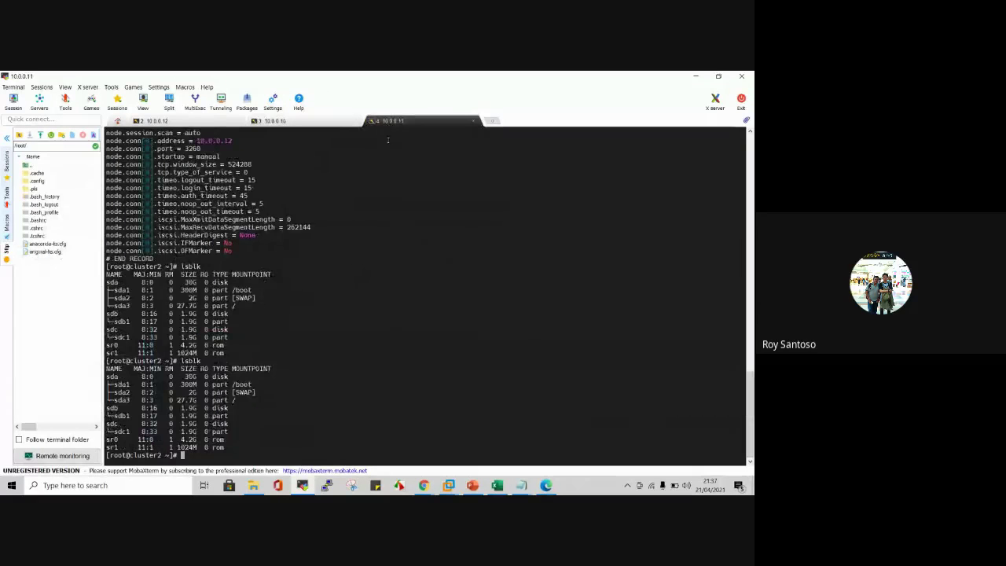
key("Up")
key("Up")
key("Up")
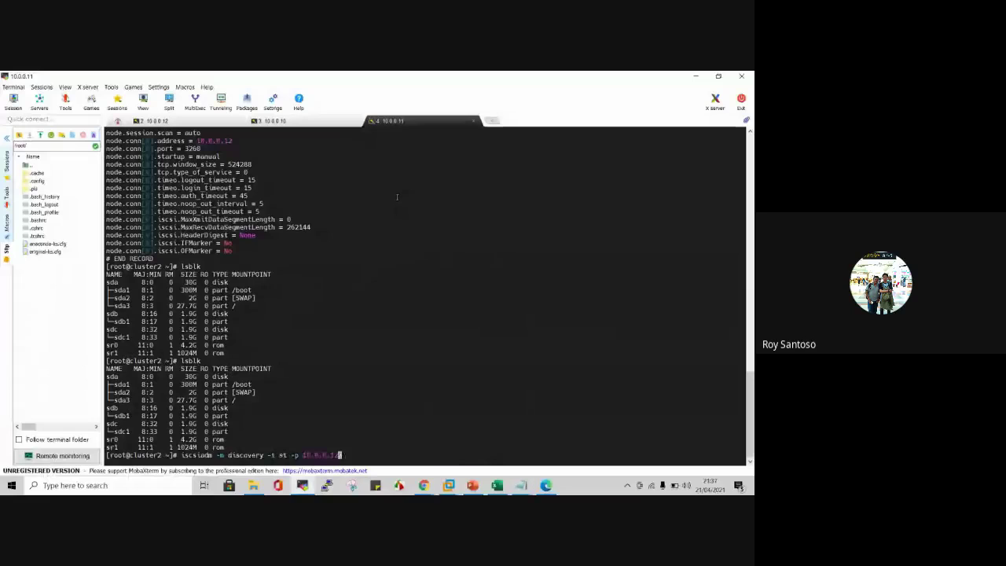
key("Return")
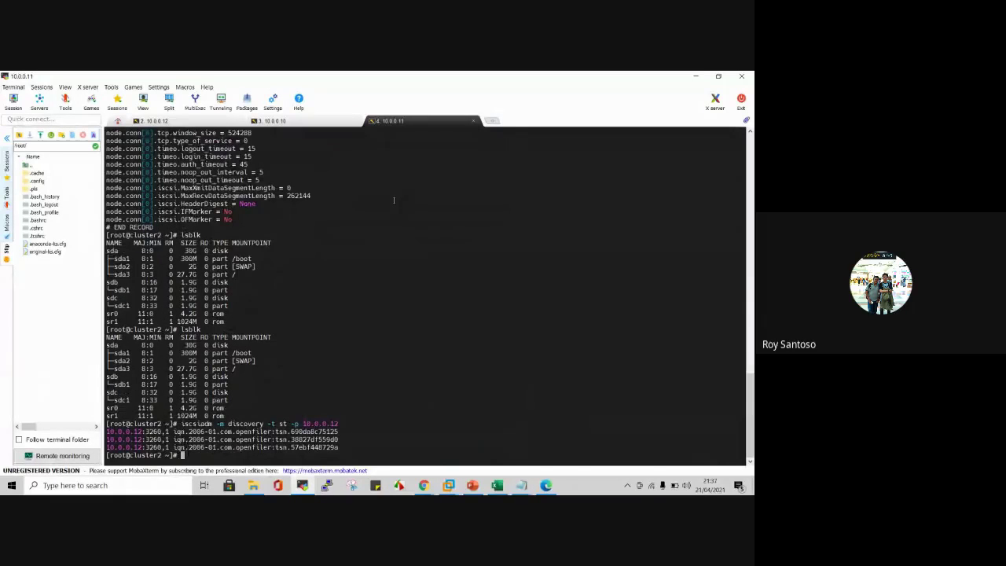
key("Up")
key("Up")
key("Up")
key("Return")
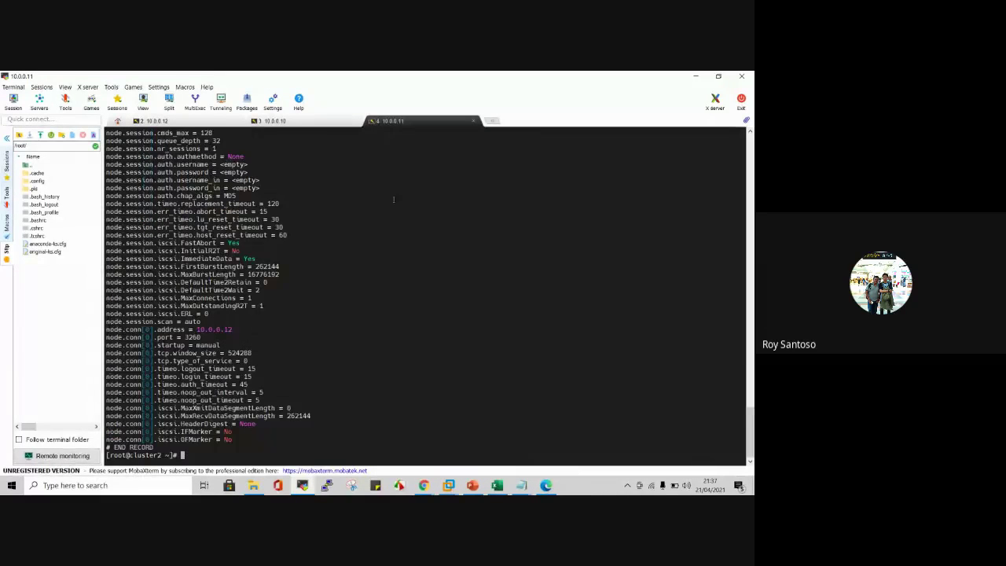
mouse_move(423, 485)
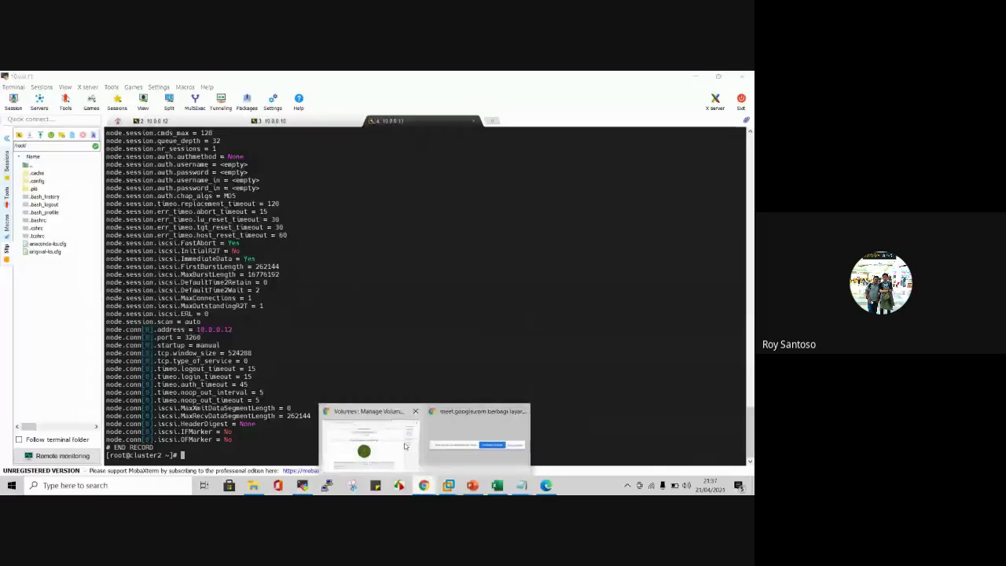
left_click(362, 432)
scroll(550, 236, "up", 1)
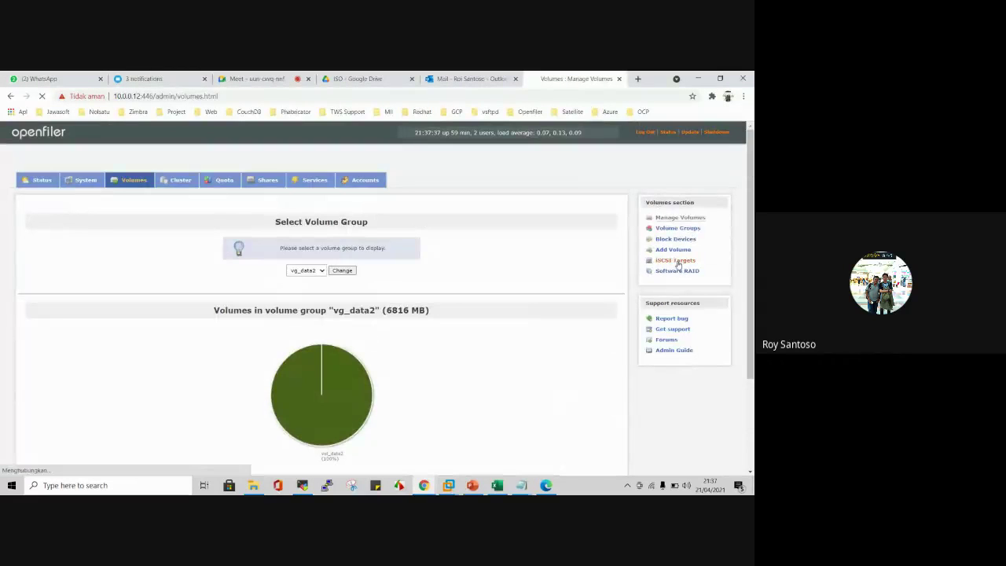
Step: Open iSCSI Targets for tsn.690da8c75125 and view its LUN mapping (vol_data2 LUN 0, vol_data1 LUN 1)
left_click(677, 262)
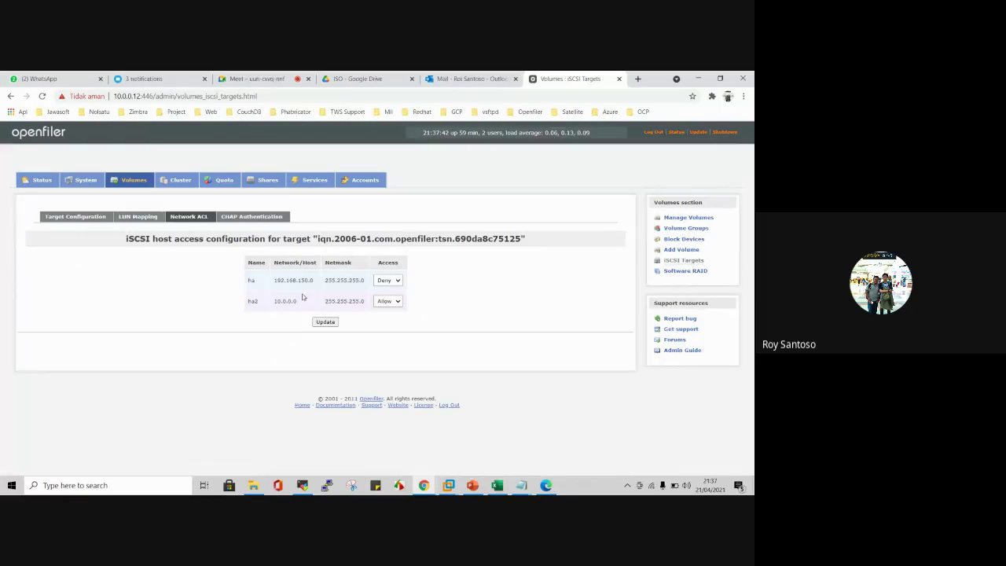
left_click(99, 219)
scroll(393, 345, "down", 1)
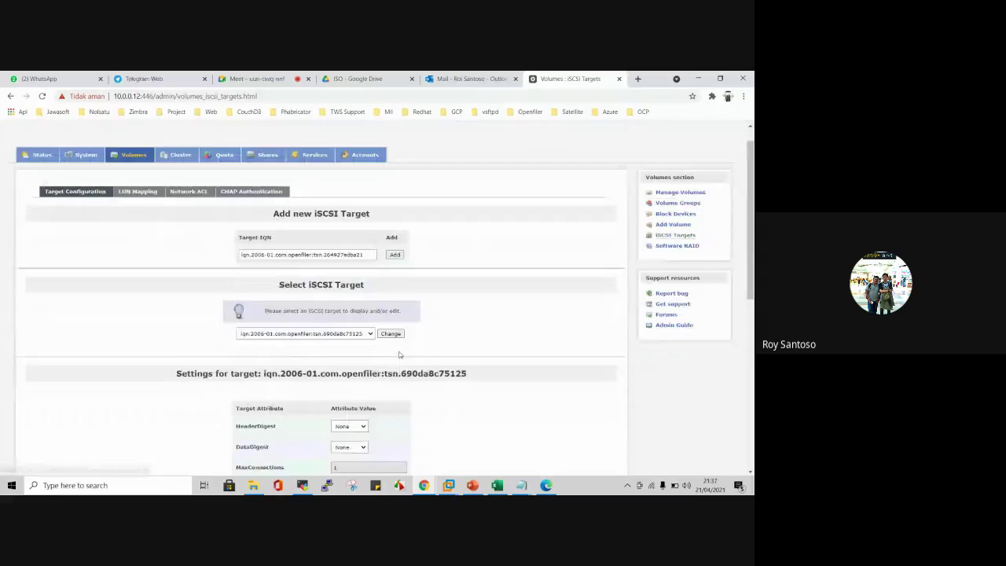
left_click(359, 310)
left_click(330, 318)
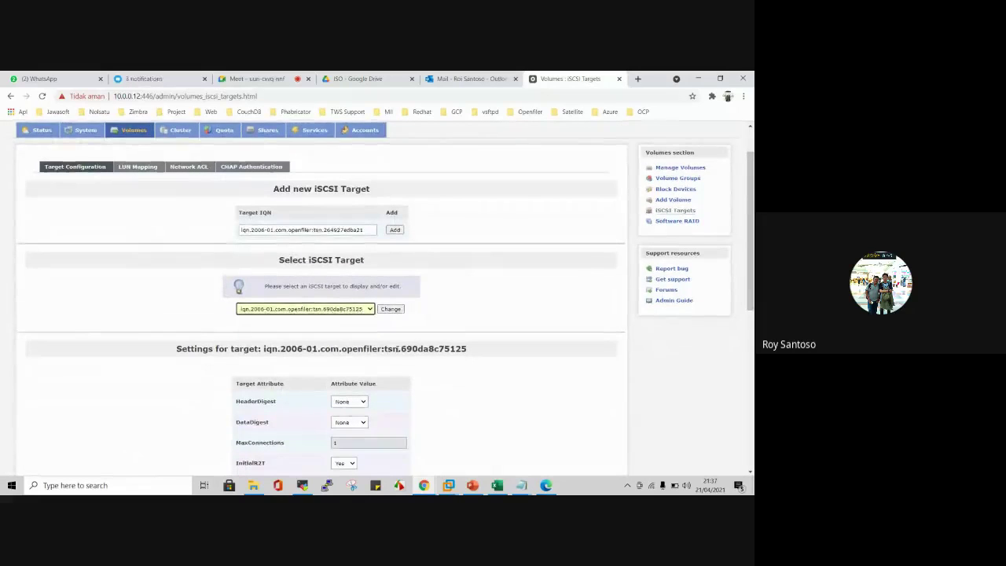
scroll(398, 348, "down", 2)
scroll(385, 275, "up", 1)
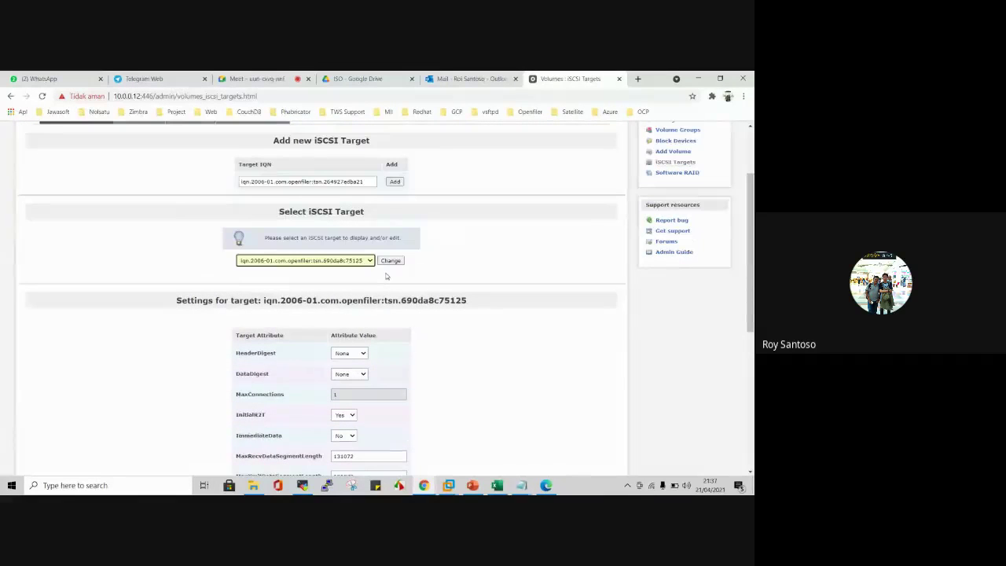
scroll(164, 191, "up", 2)
left_click(137, 216)
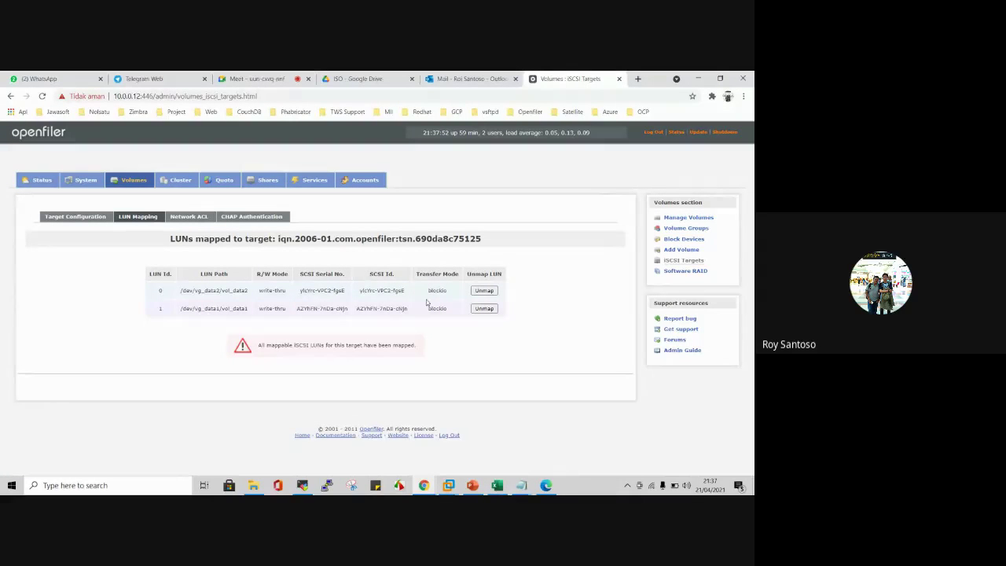
Step: Unmap /dev/vg_data1/vol_data1 from target tsn.690da8c75125, leaving only vol_data2 as LUN 0
double_click(446, 239)
left_click(446, 239)
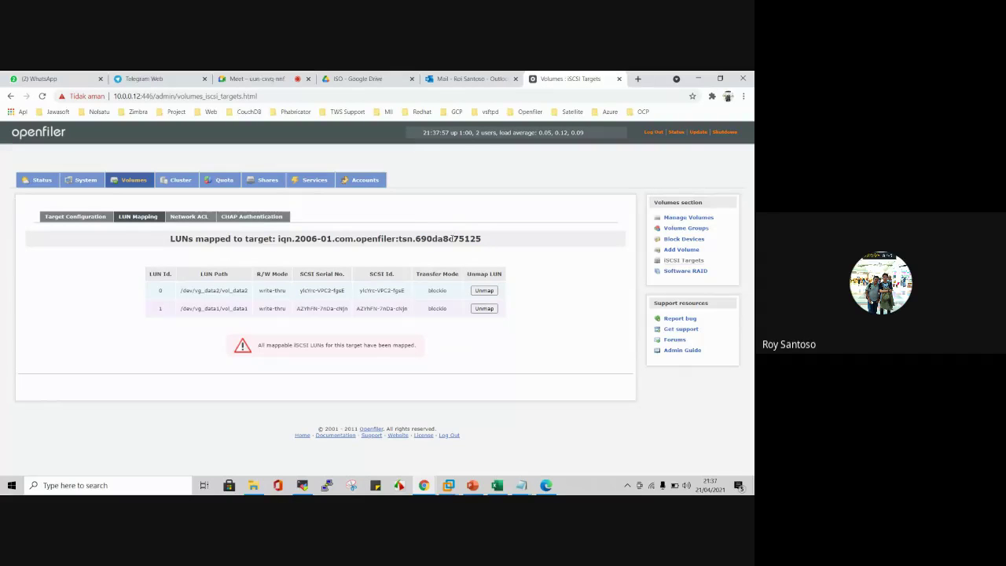
left_click(483, 308)
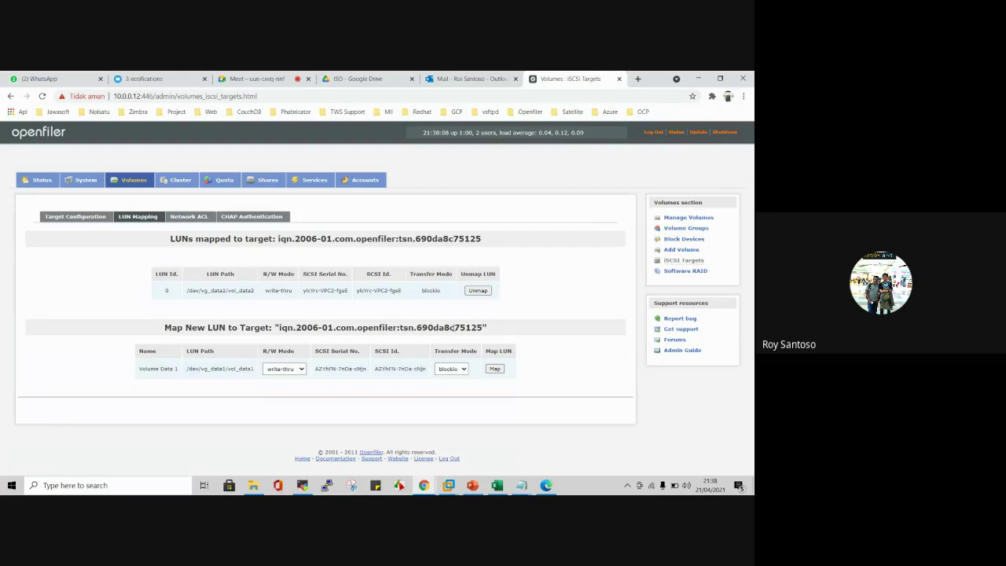
left_click(477, 291)
left_click(475, 290)
Step: Re-save the same target's settings with Update in Target Configuration
left_click(78, 219)
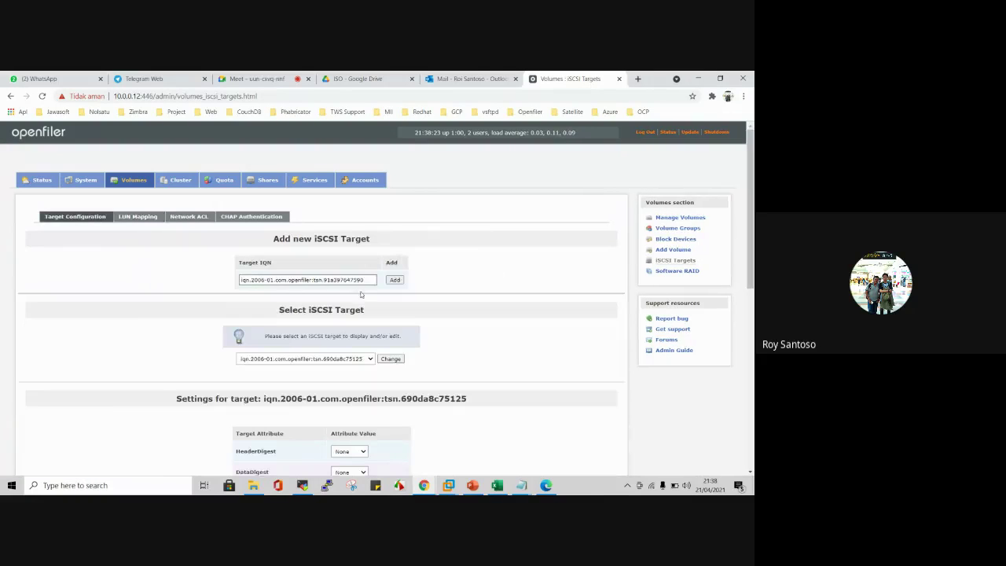
scroll(456, 324, "down", 1)
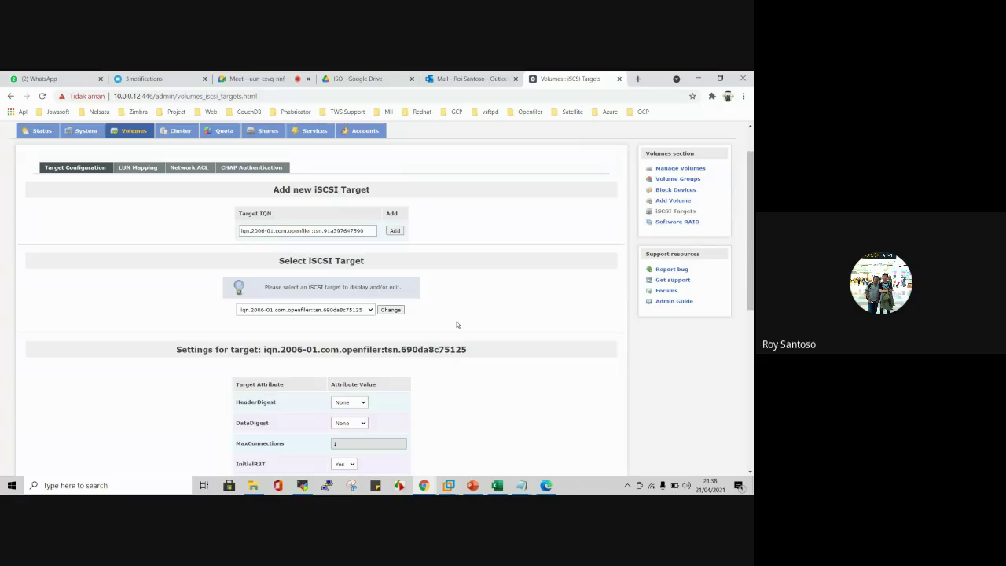
left_click(341, 312)
left_click(342, 311)
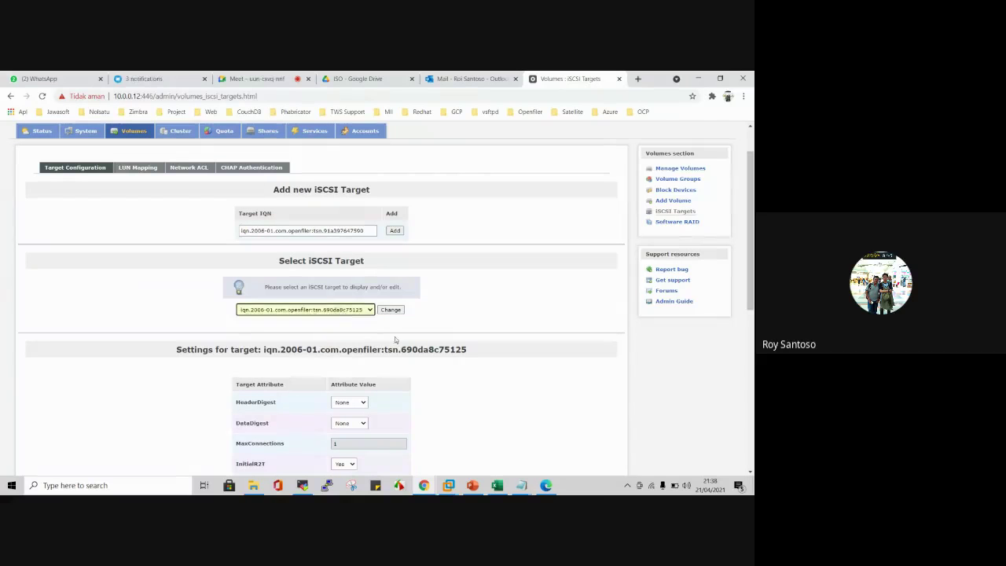
scroll(394, 336, "down", 5)
scroll(385, 311, "down", 2)
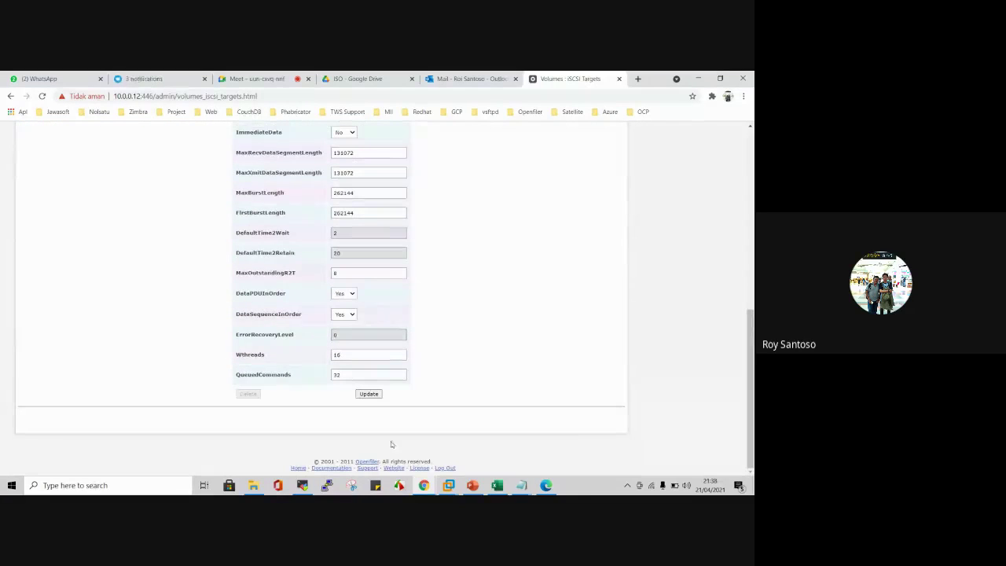
left_click(367, 394)
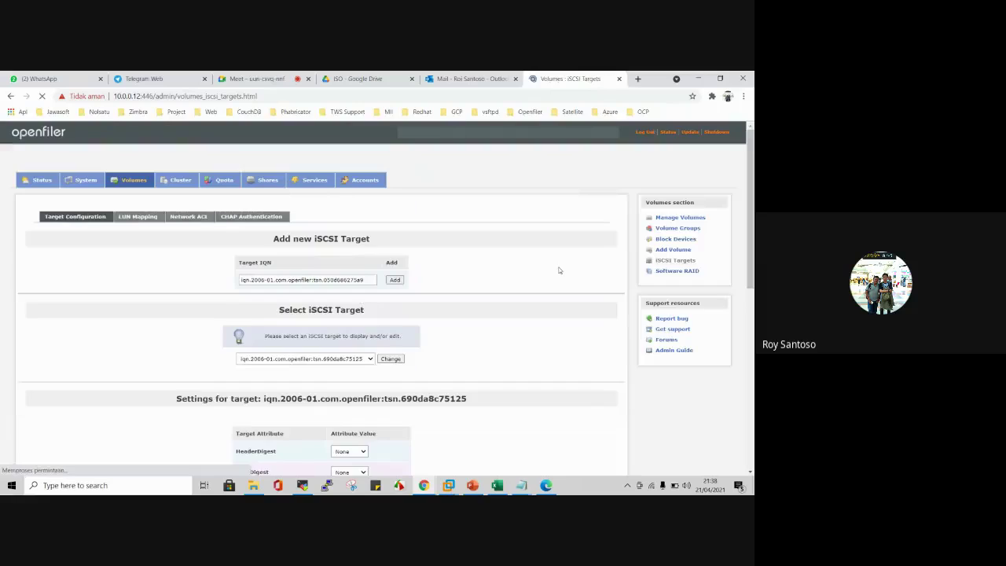
scroll(553, 264, "down", 1)
scroll(553, 264, "down", 4)
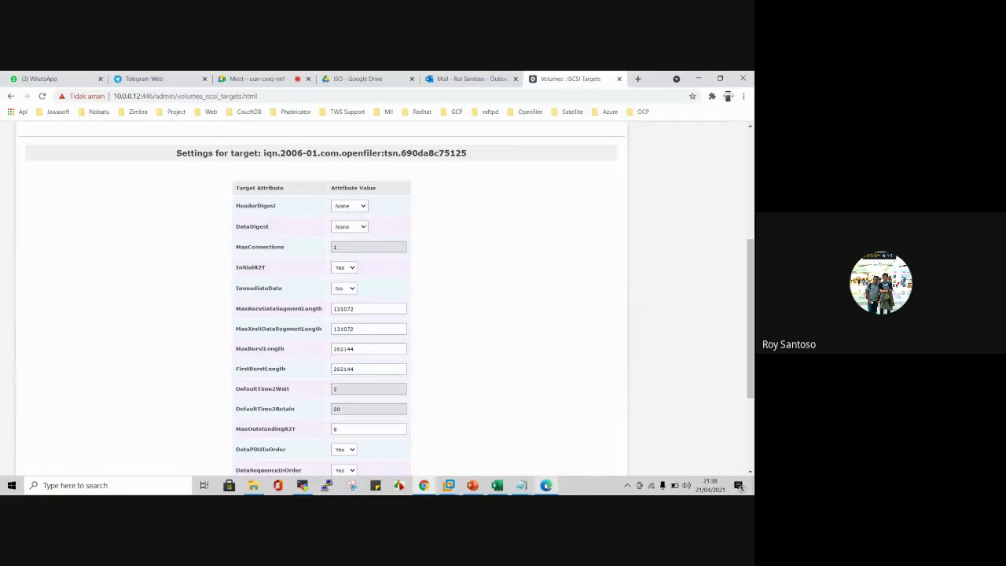
Step: Rerun iSCSI target discovery and the node record display on cluster2
left_click(313, 481)
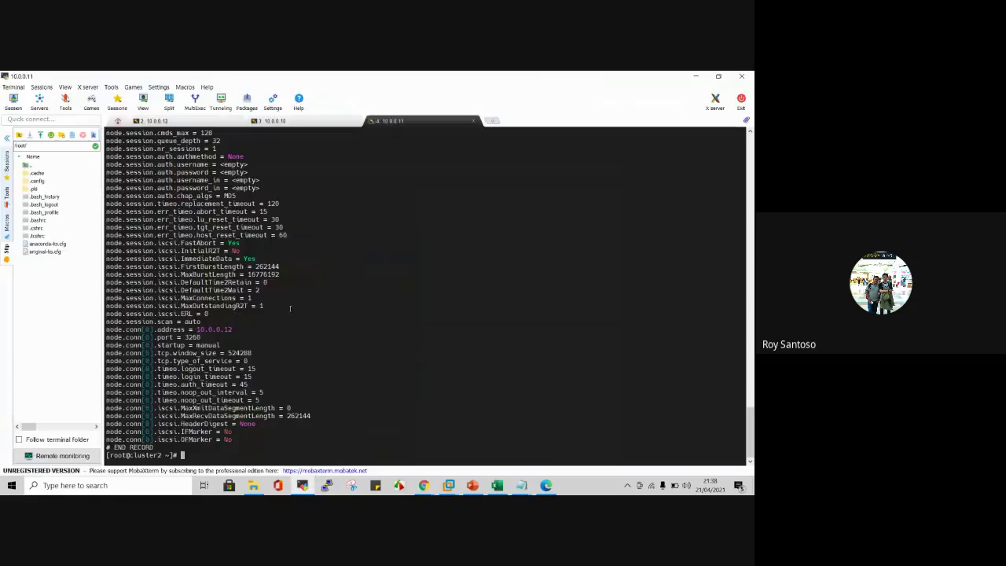
key("Up")
key("Up")
key("Return")
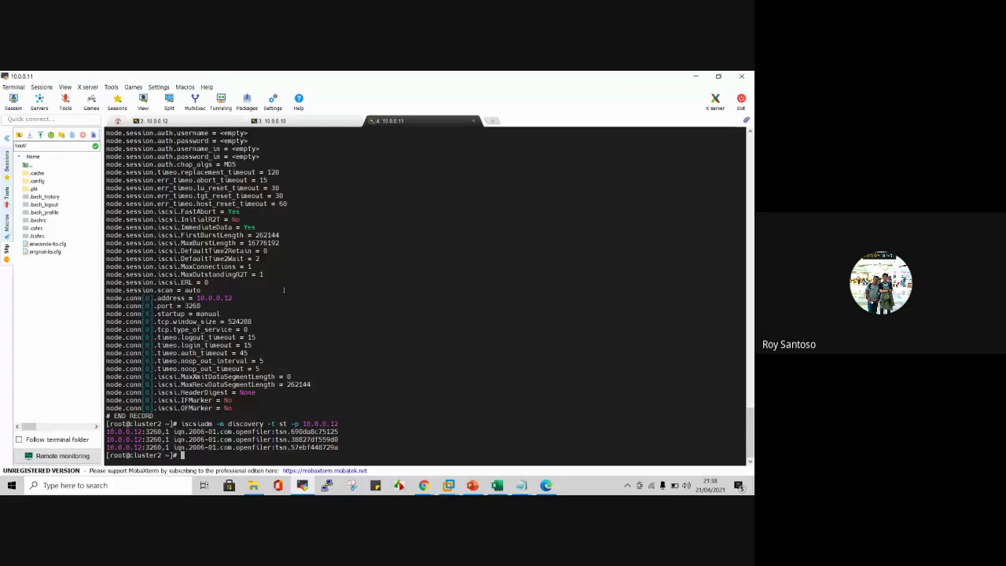
key("Up")
Step: On cluster1, rerun discovery and the node record, list block devices with lsblk, then reboot it
key("Up")
key("Return")
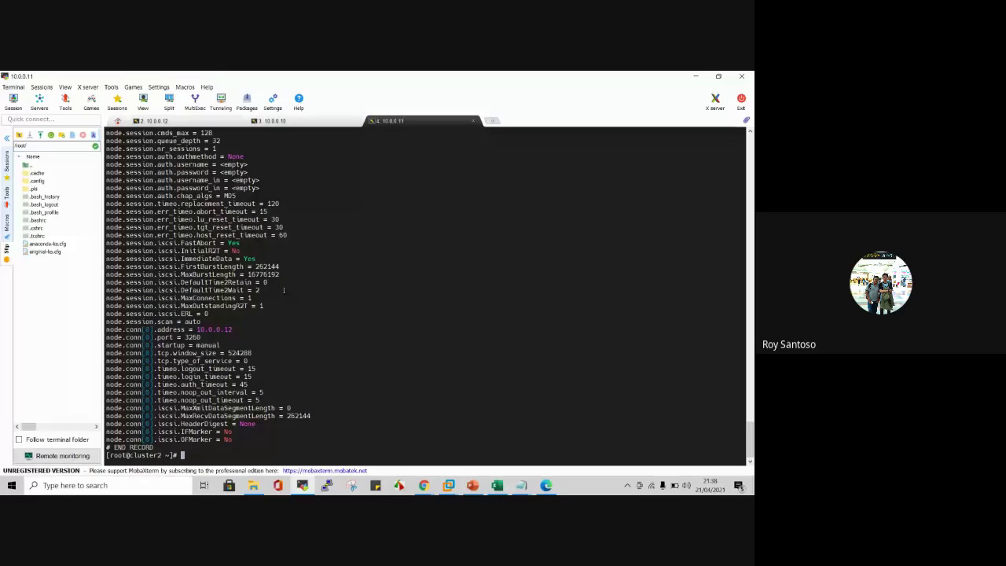
left_click(318, 121)
key("Up")
key("Up")
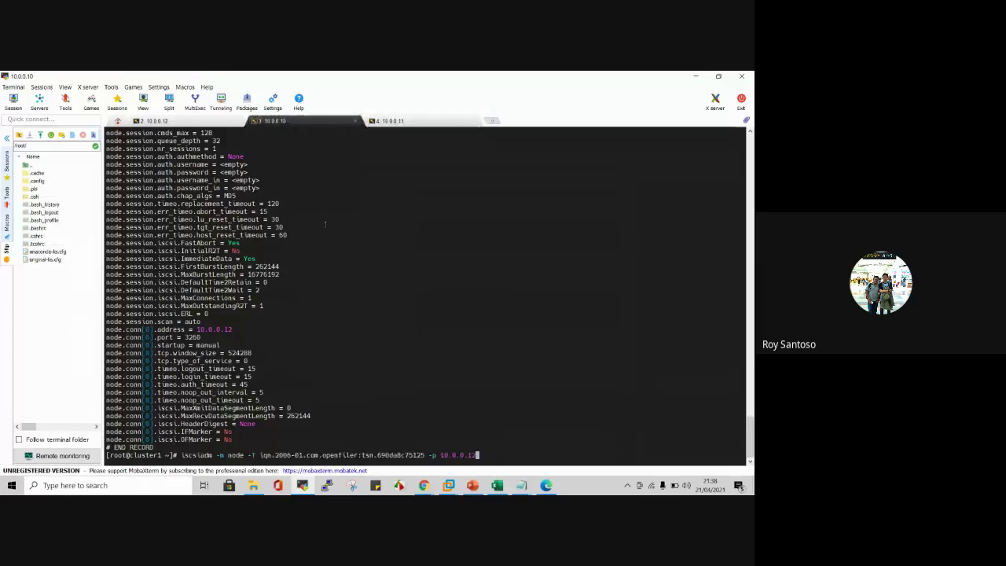
key("Return")
key("Up")
key("Up")
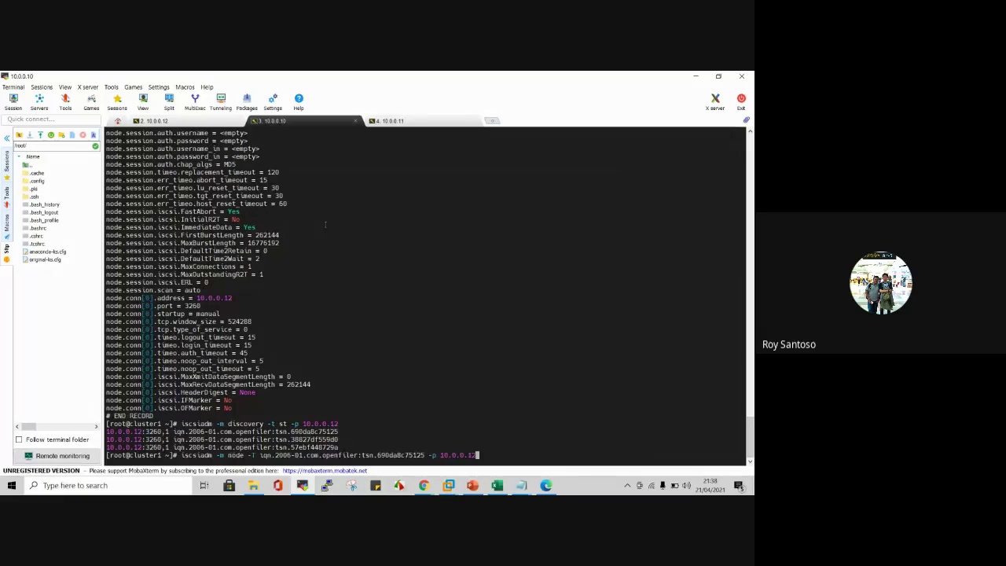
key("Return")
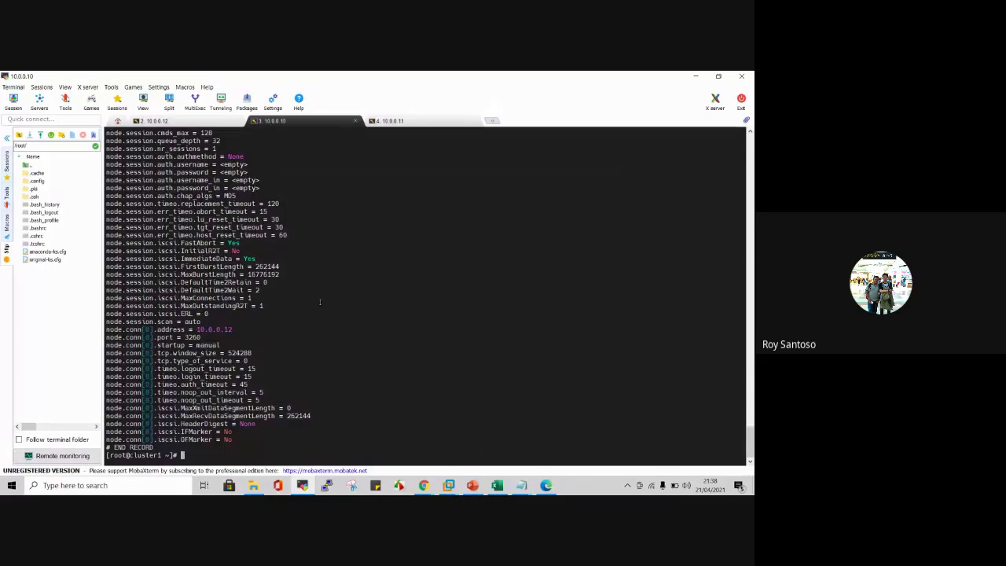
type("lsblk")
key("Return")
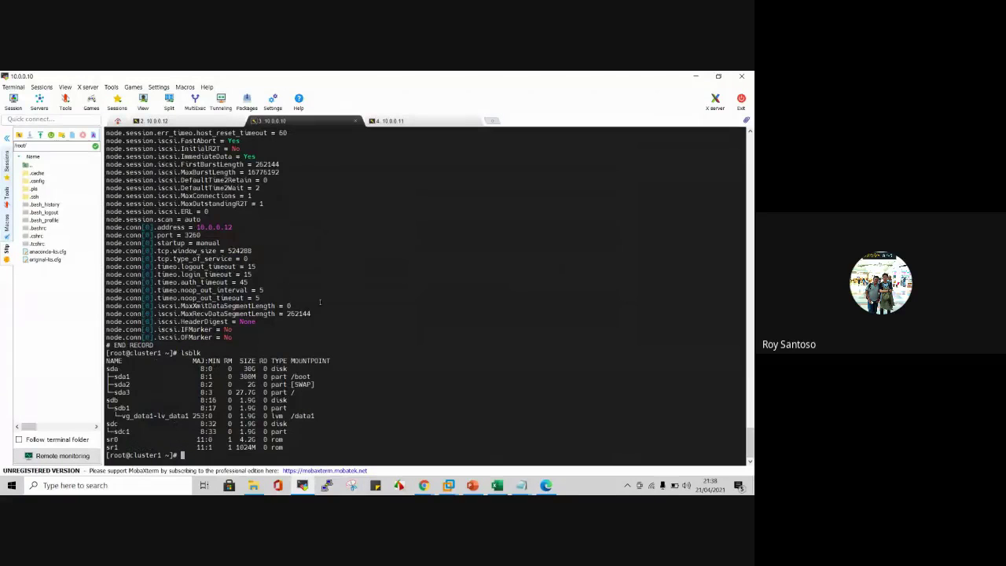
type("reboot")
key("Return")
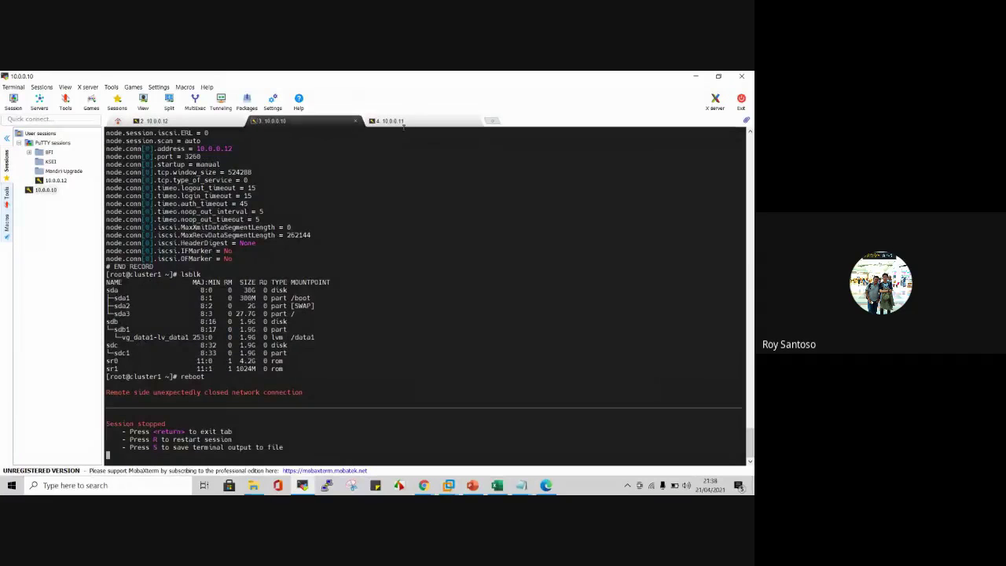
Step: Reboot cluster2 from its SSH session, then bring the Openfiler browser back
left_click(399, 121)
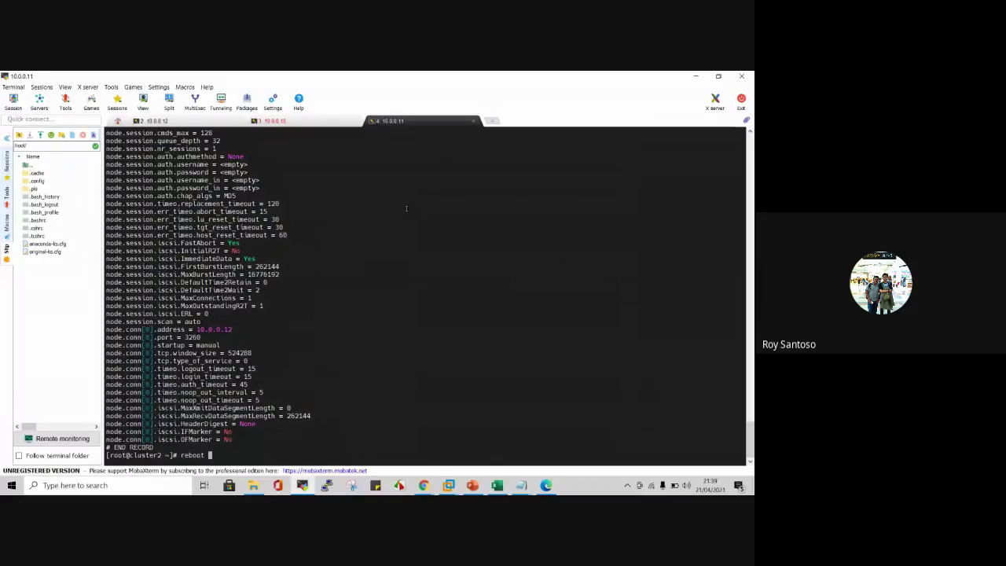
type("reboot")
key("Return")
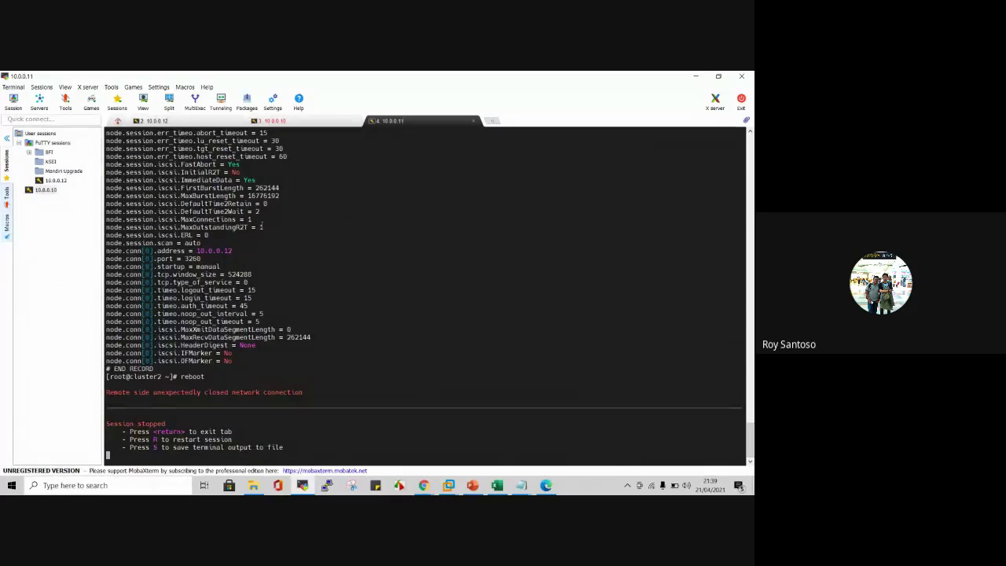
mouse_move(423, 485)
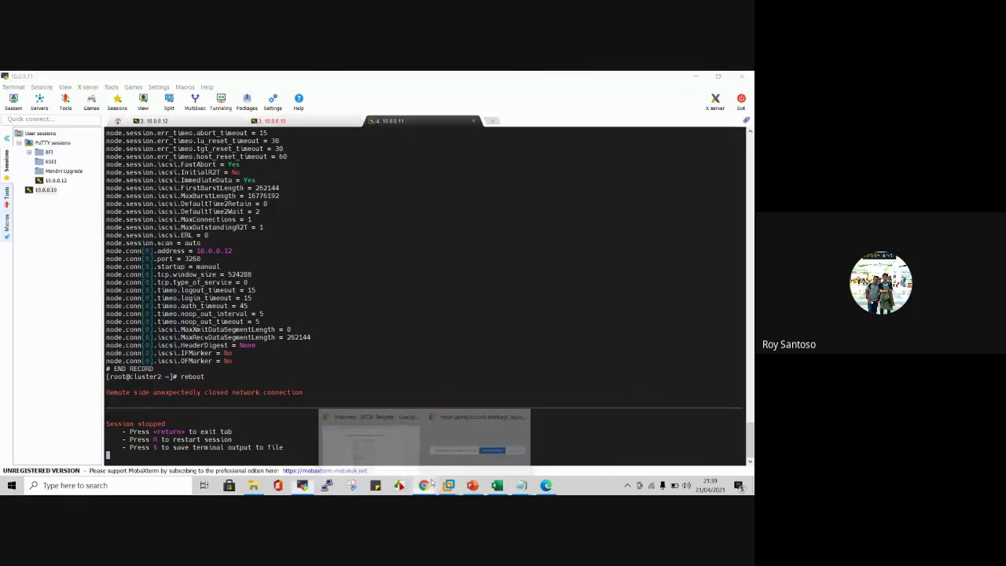
left_click(369, 431)
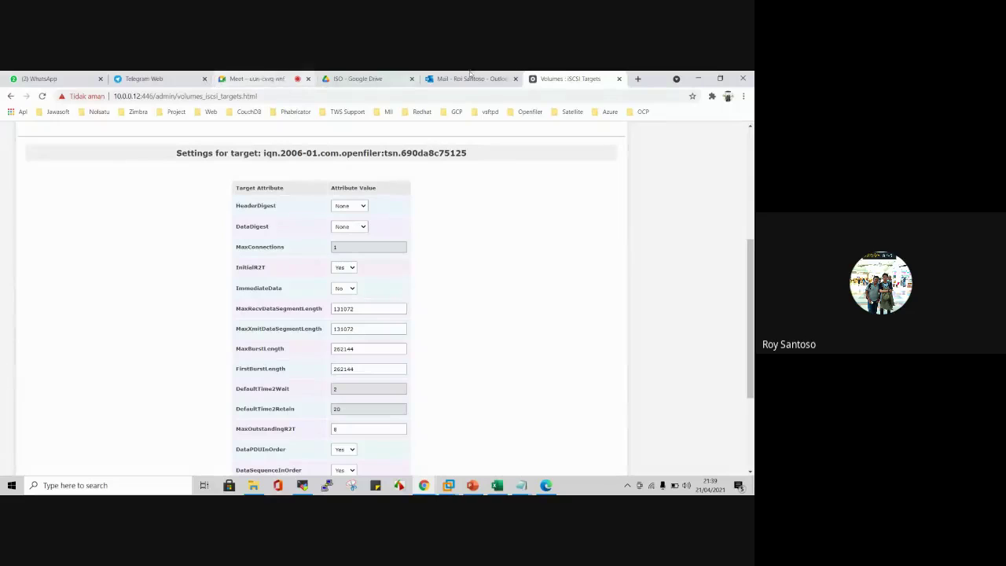
Step: Show the iSCSI target's LUN mappings in Openfiler, check Cluster1 booting, then return to Google Meet
scroll(394, 252, "up", 5)
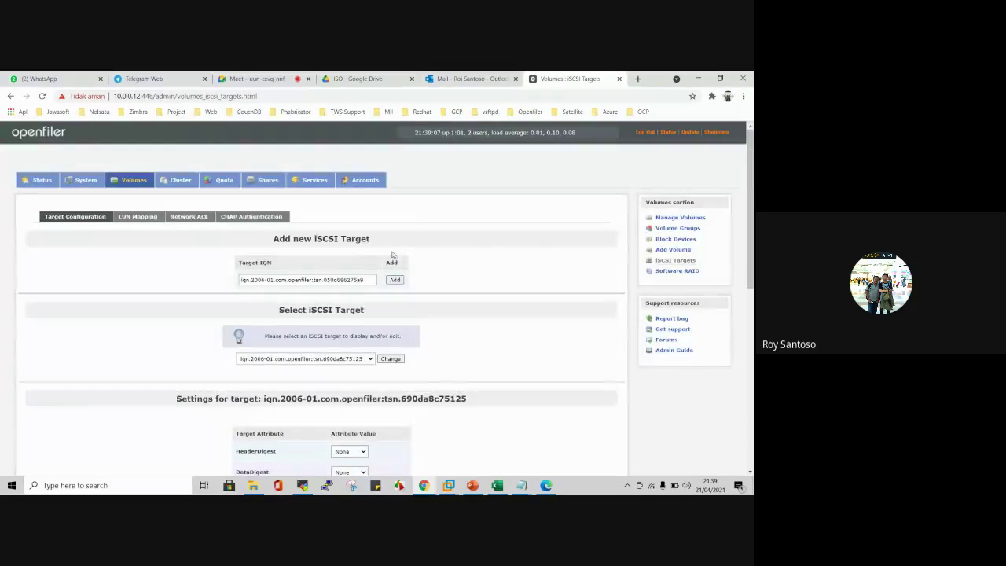
left_click(138, 216)
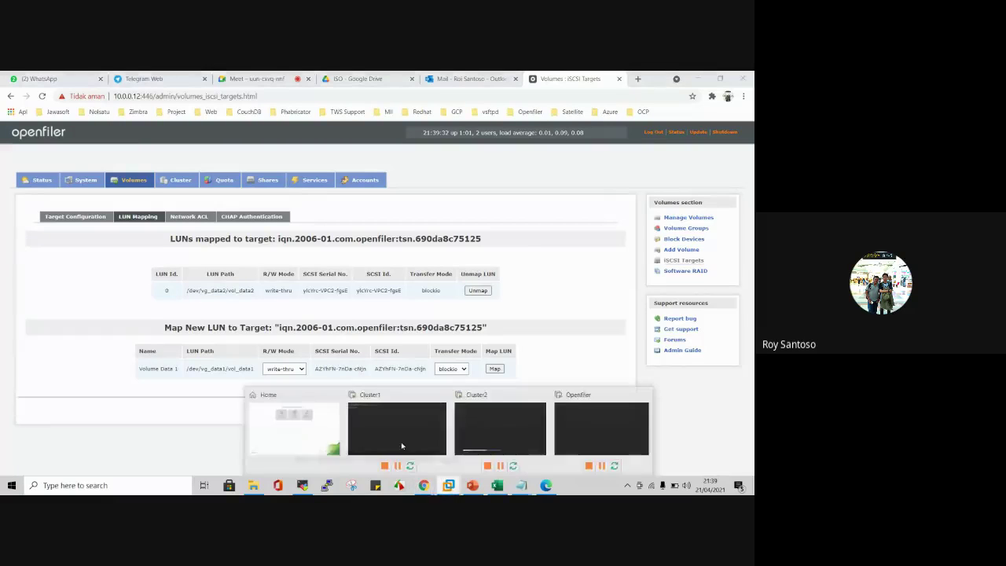
left_click(386, 440)
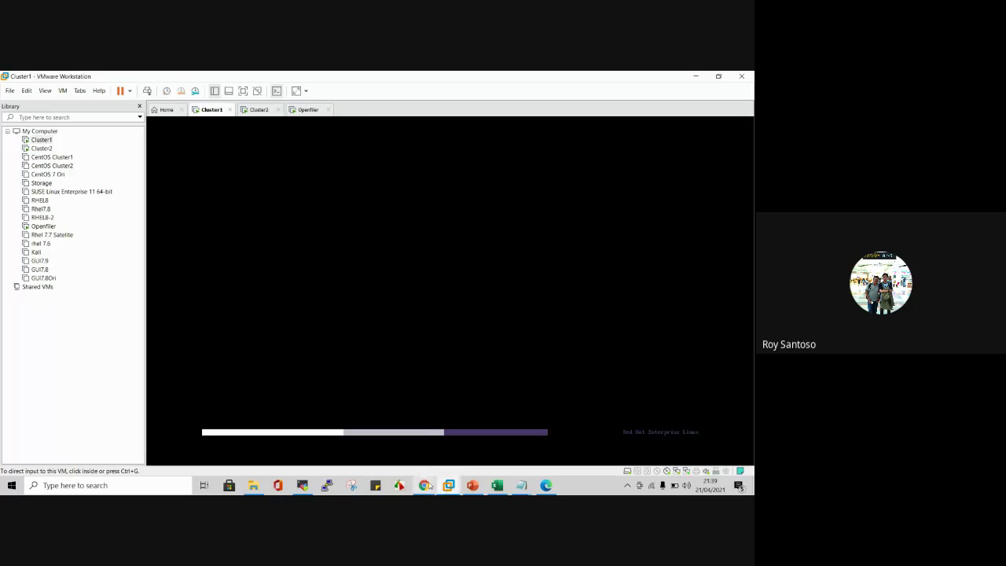
mouse_move(424, 484)
left_click(386, 444)
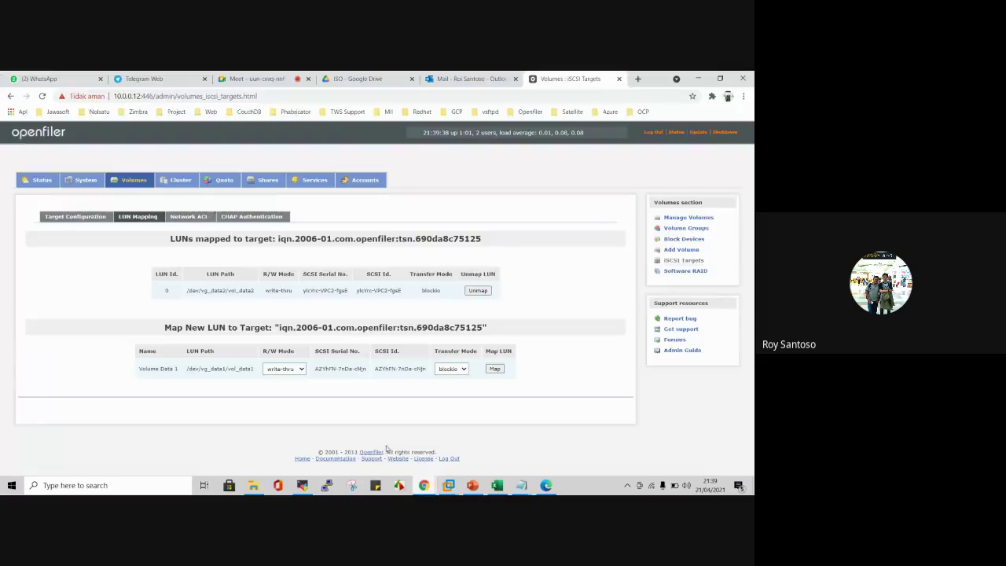
left_click(265, 78)
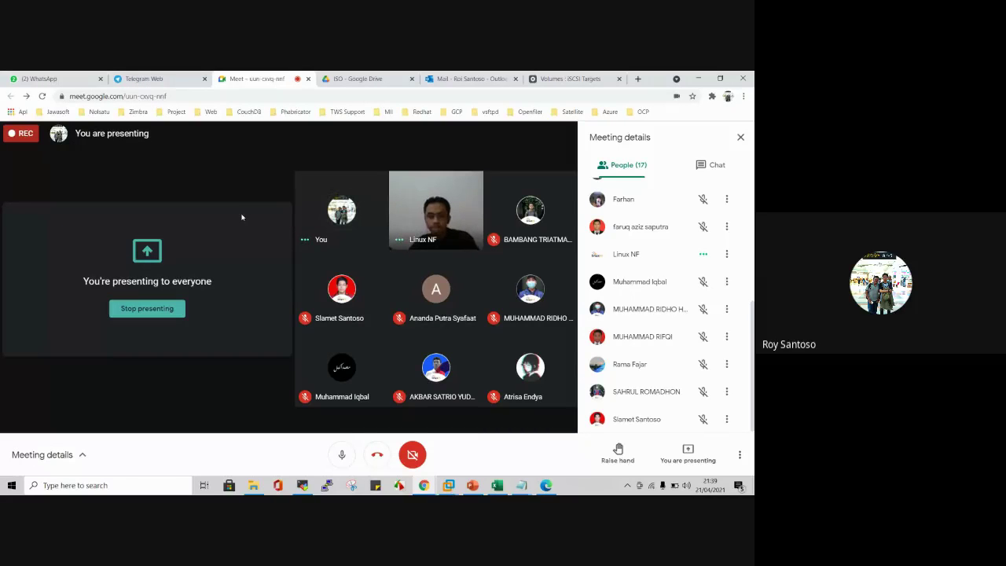
scroll(750, 353, "up", 3)
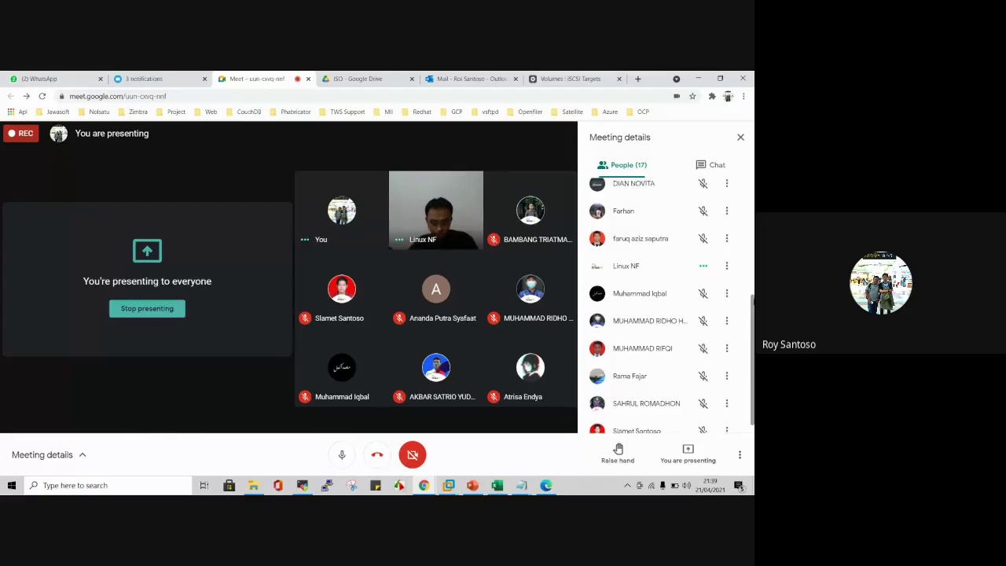
scroll(668, 306, "up", 3)
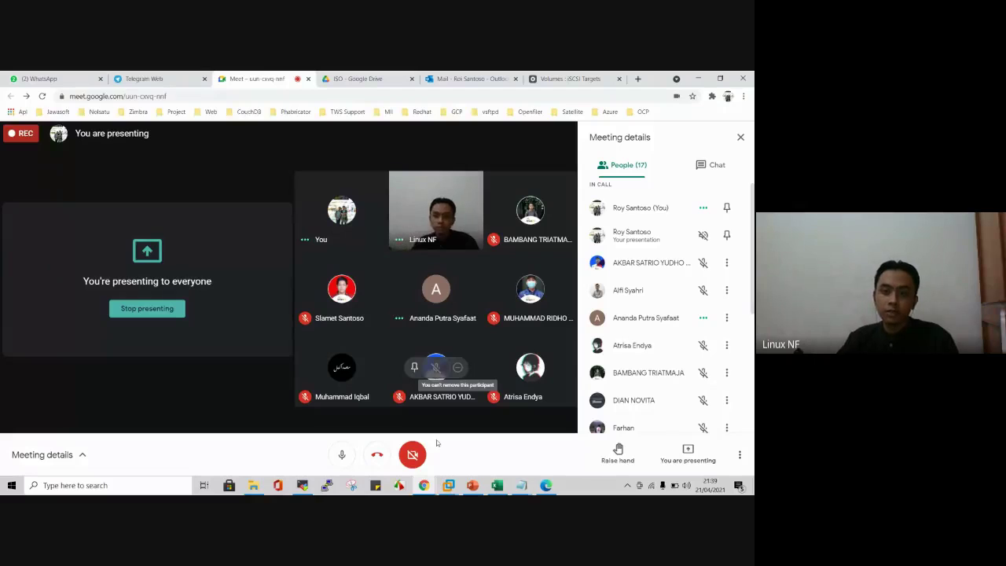
mouse_move(476, 485)
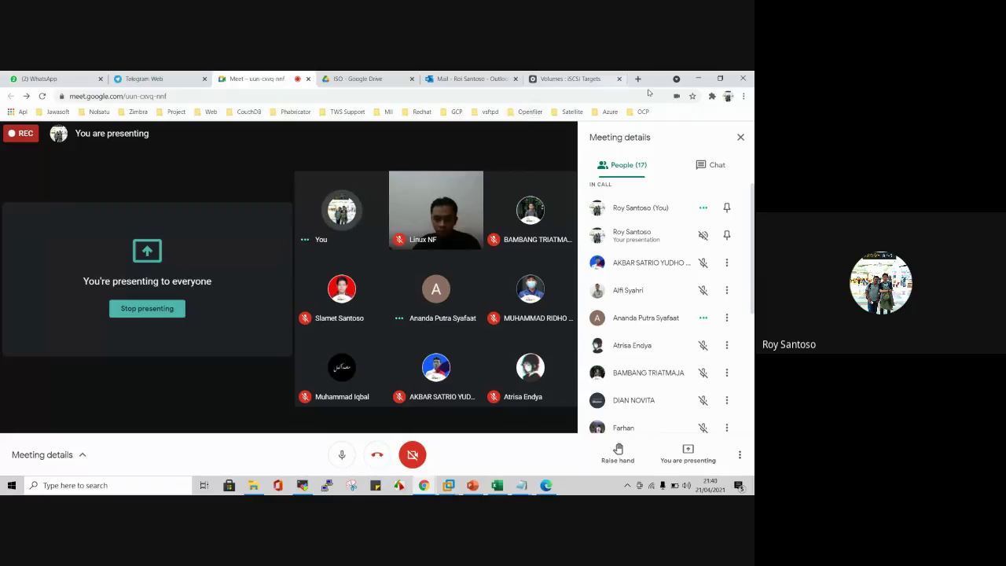
Step: Search Google for 'storage define software' in a new tab
left_click(637, 78)
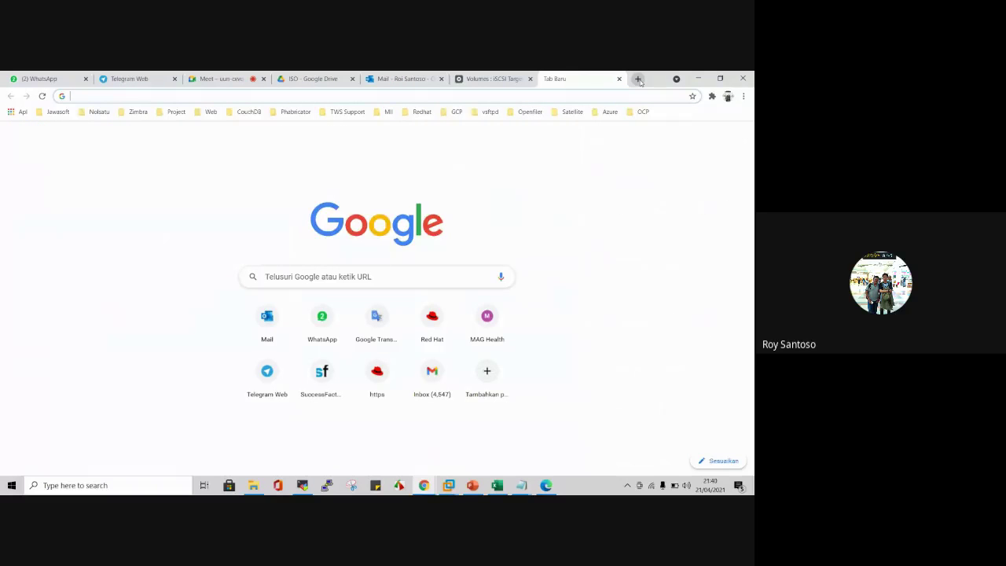
type("storage")
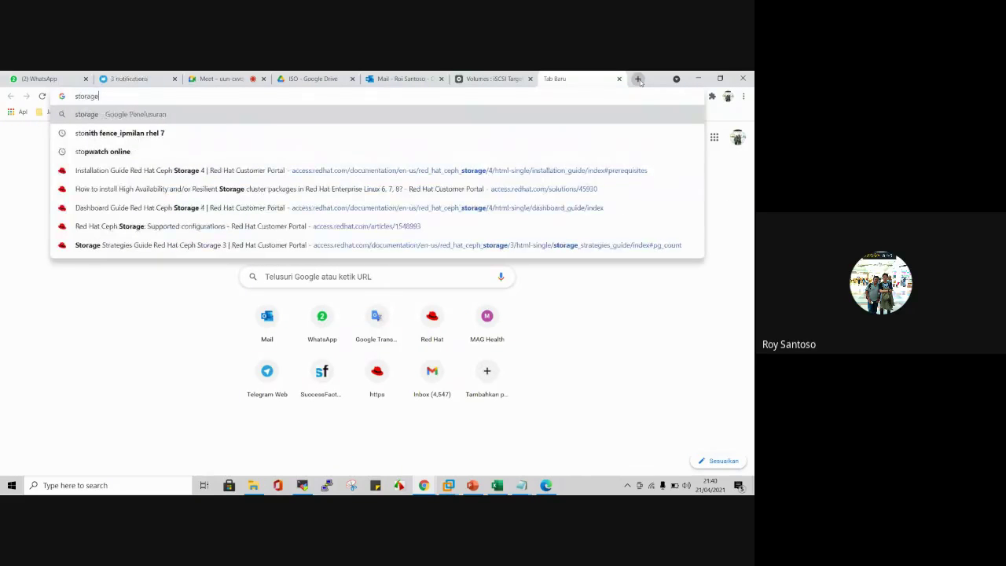
type(" define ")
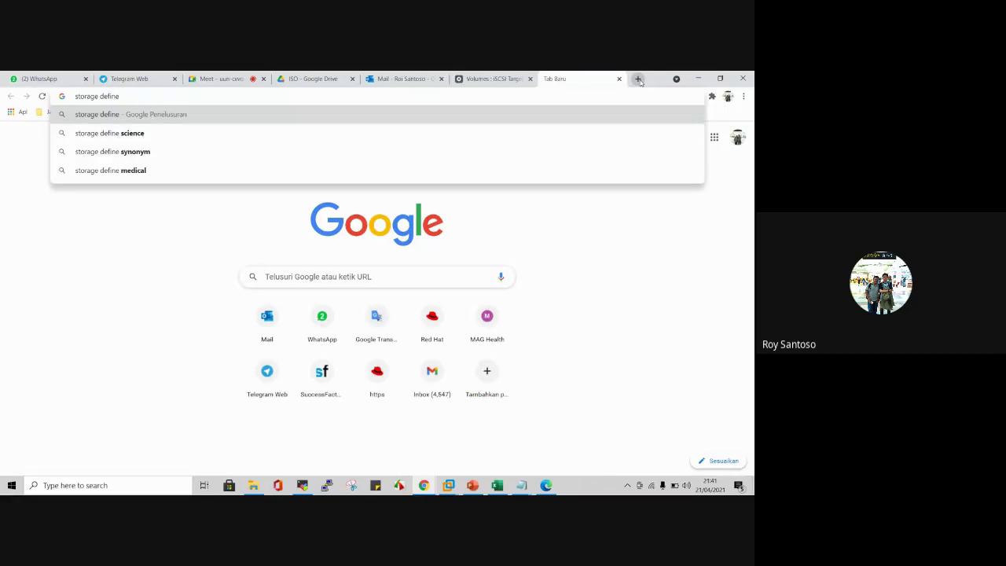
type("sof")
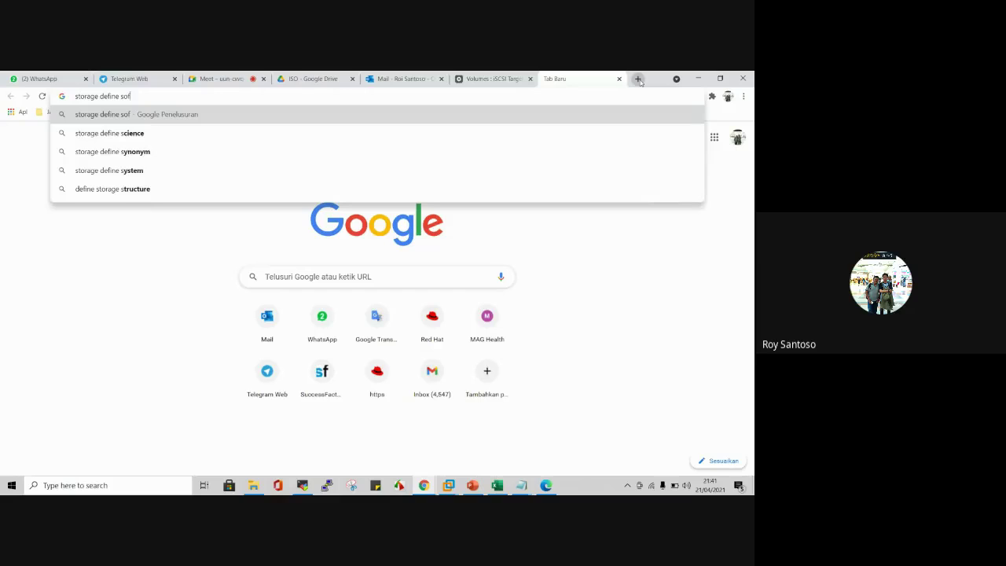
type("tware")
key("Return")
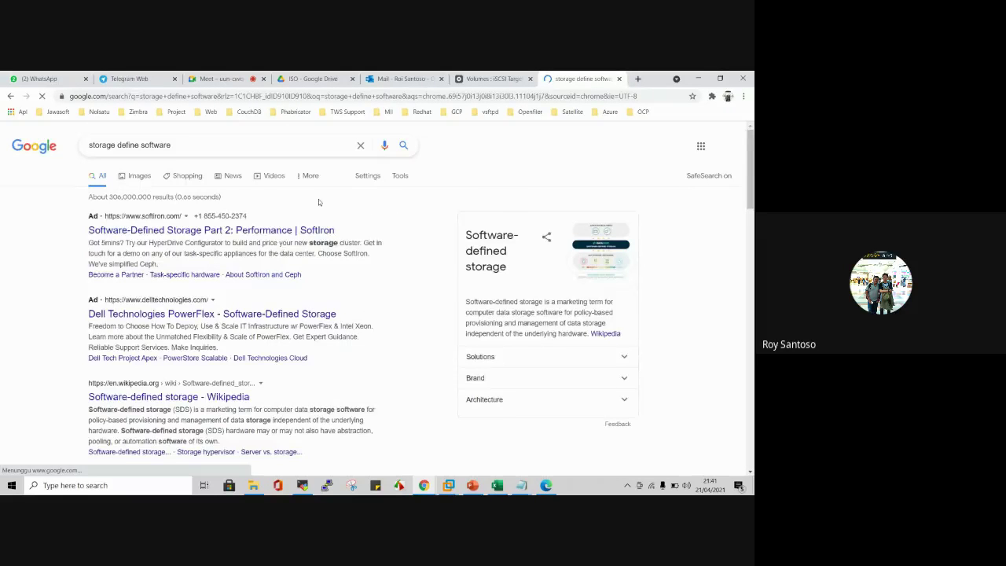
Step: Open NetApp's 'What is software-defined storage?' result in a new tab and view it
scroll(319, 198, "down", 2)
scroll(318, 202, "down", 5)
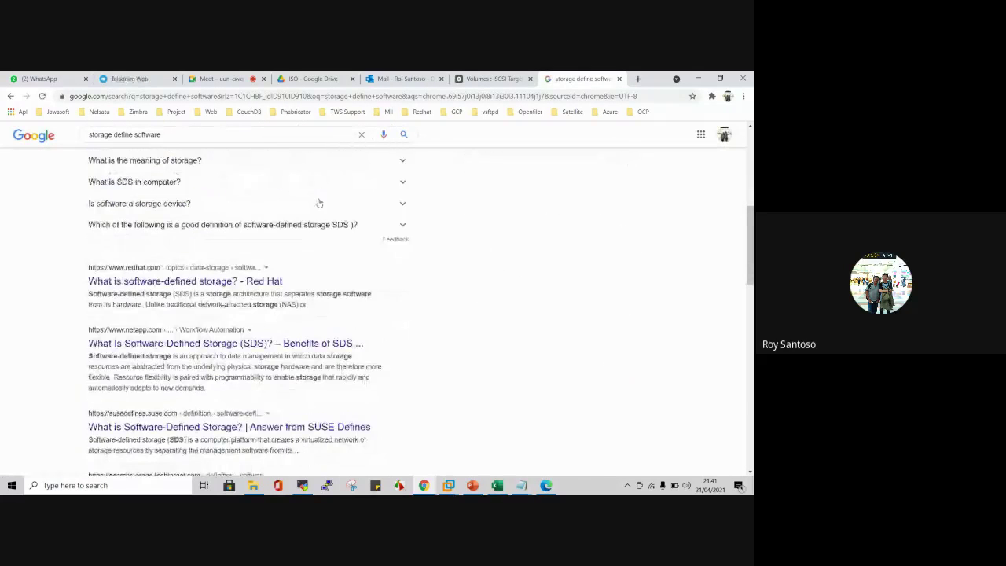
scroll(318, 202, "down", 1)
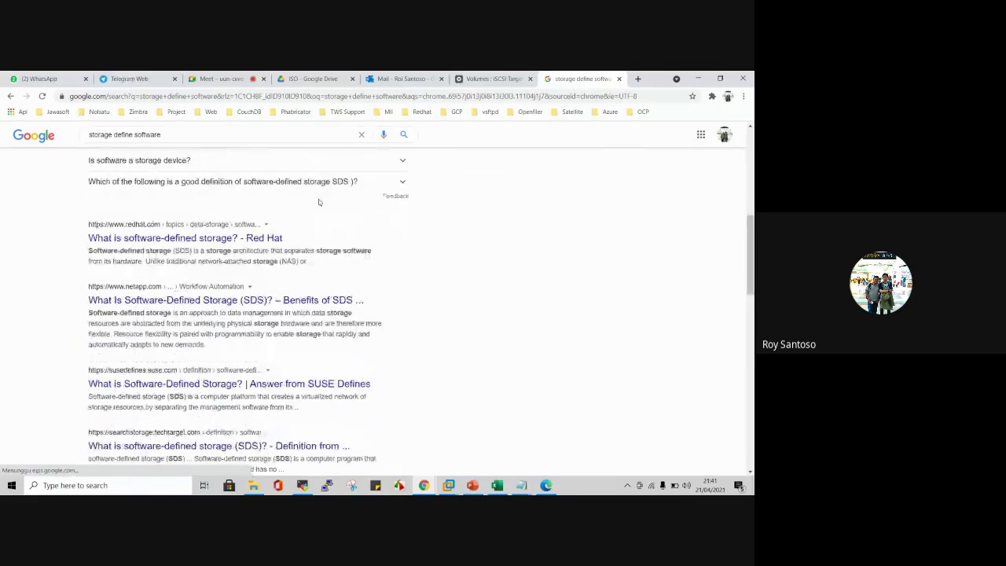
right_click(321, 299)
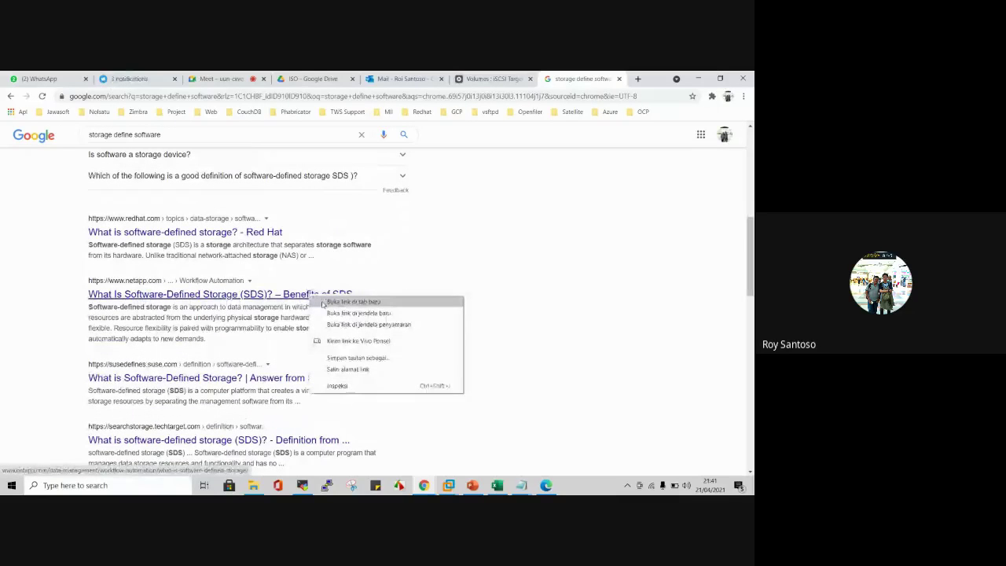
left_click(353, 301)
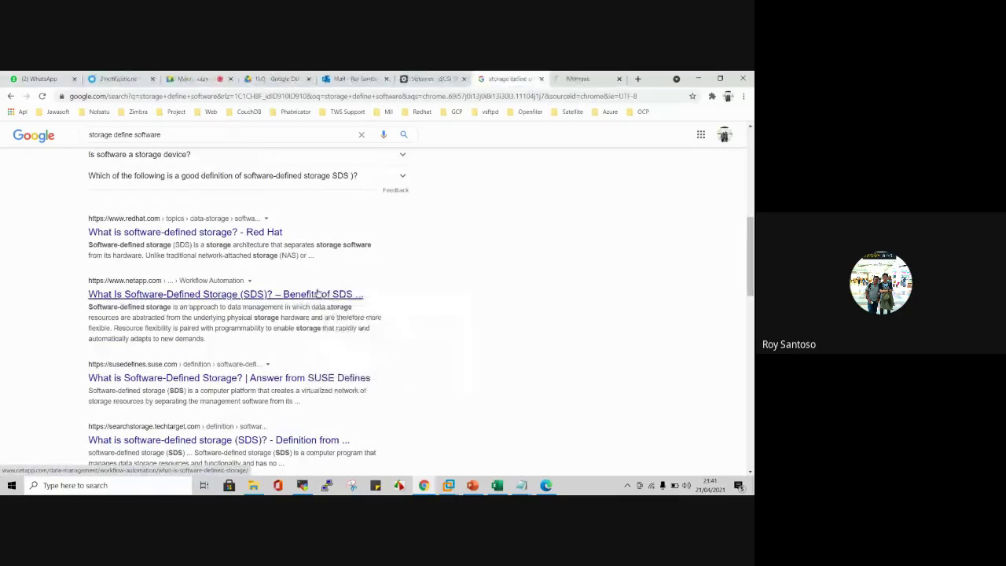
left_click(573, 80)
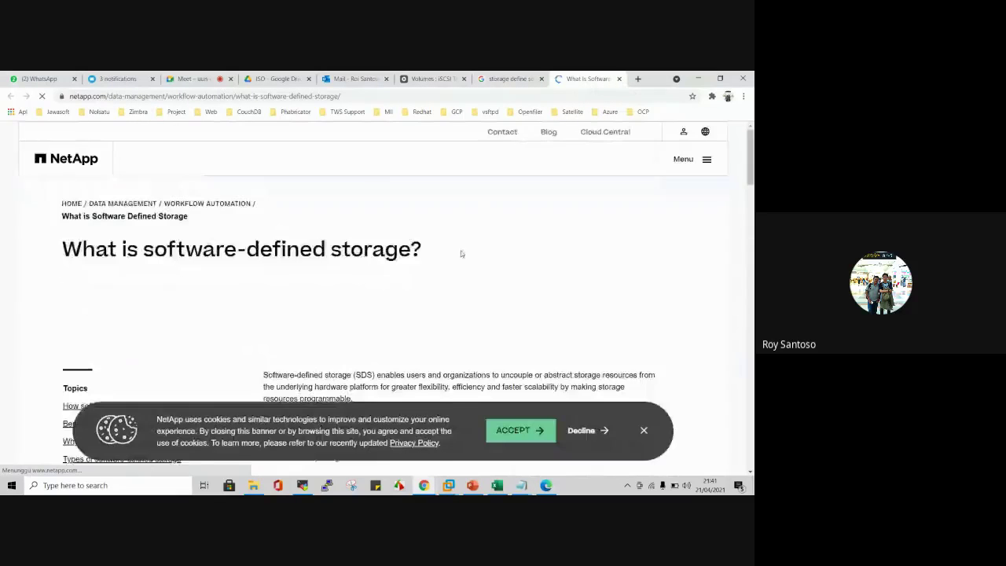
Step: Read NetApp's SDS benefits, types and use cases, then return to the 'storage define software' results
scroll(461, 253, "down", 3)
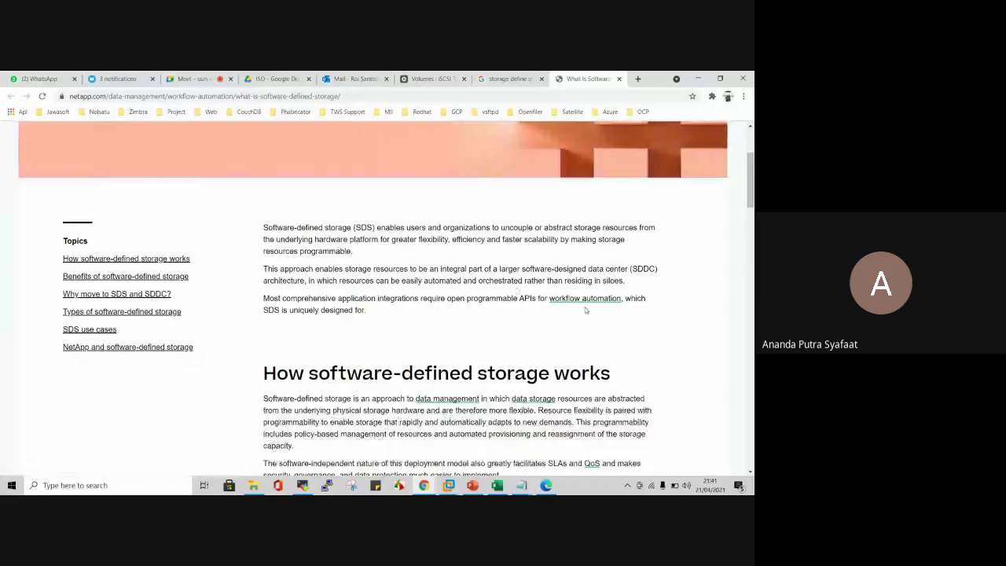
scroll(585, 310, "down", 6)
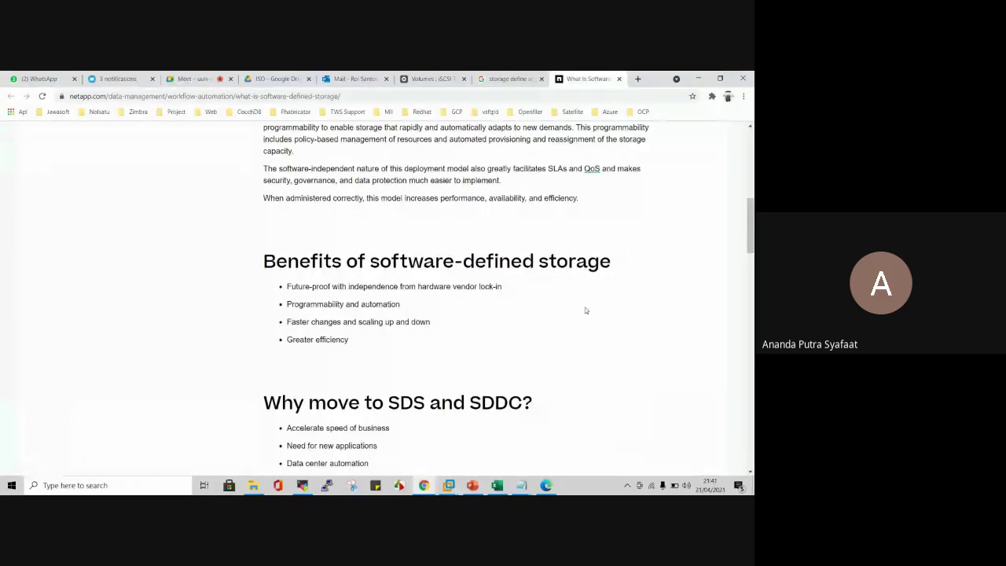
scroll(585, 310, "down", 5)
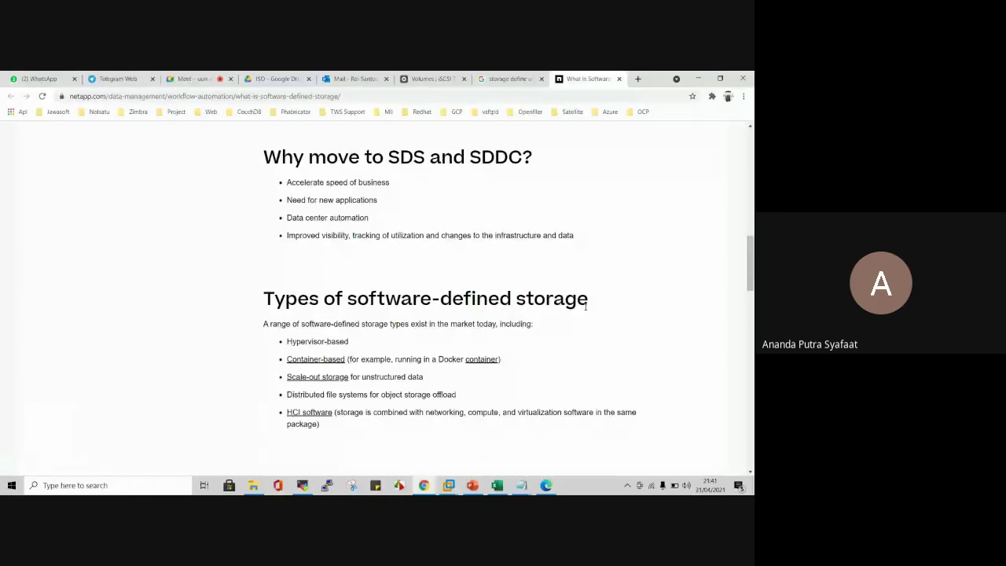
scroll(585, 306, "down", 1)
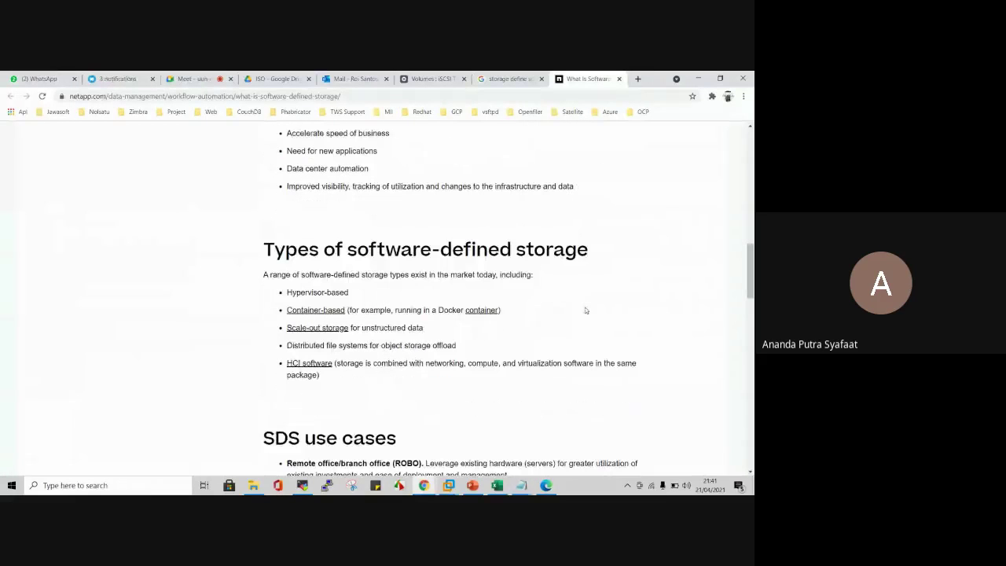
scroll(585, 310, "down", 4)
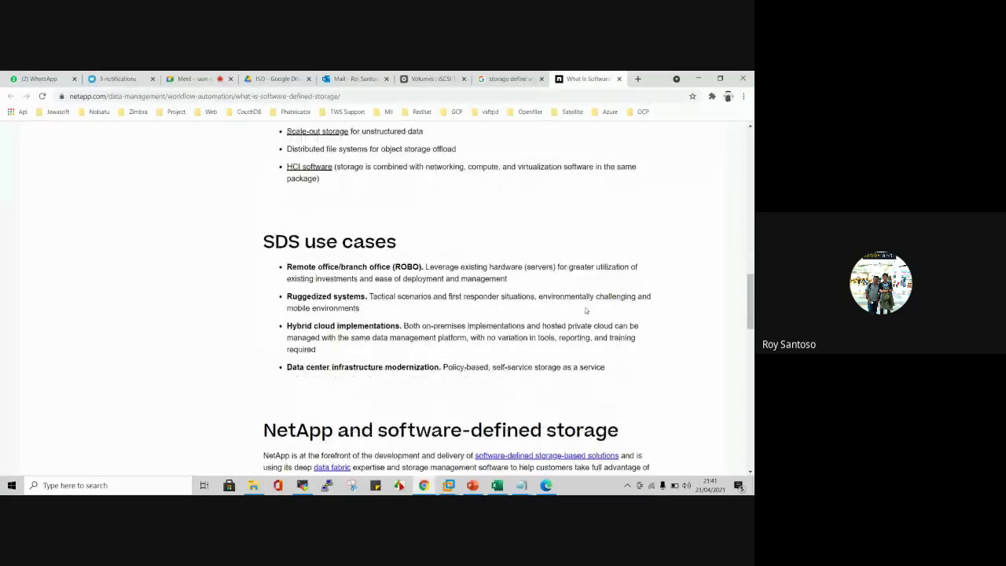
scroll(584, 309, "down", 1)
scroll(584, 309, "up", 4)
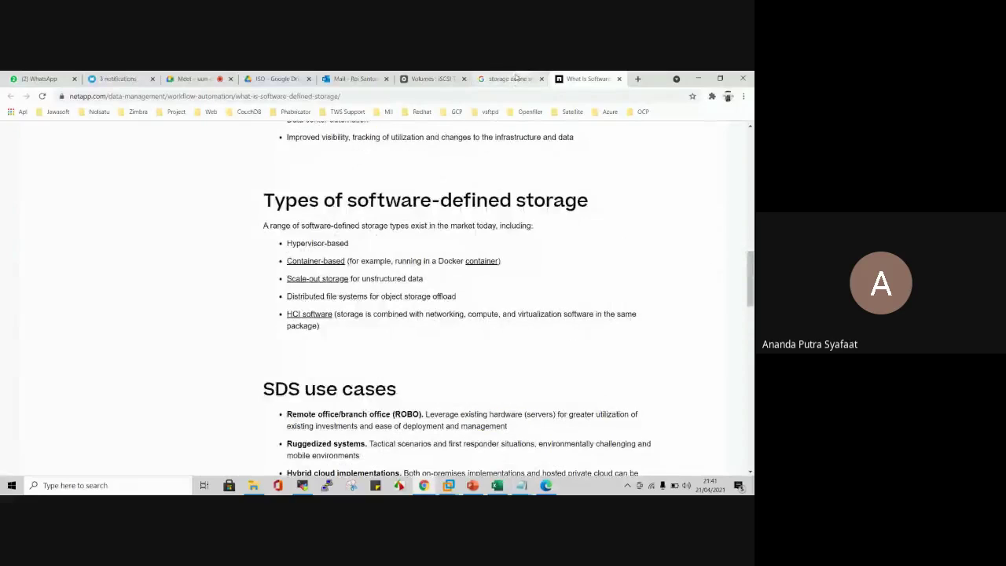
left_click(516, 77)
scroll(428, 257, "down", 1)
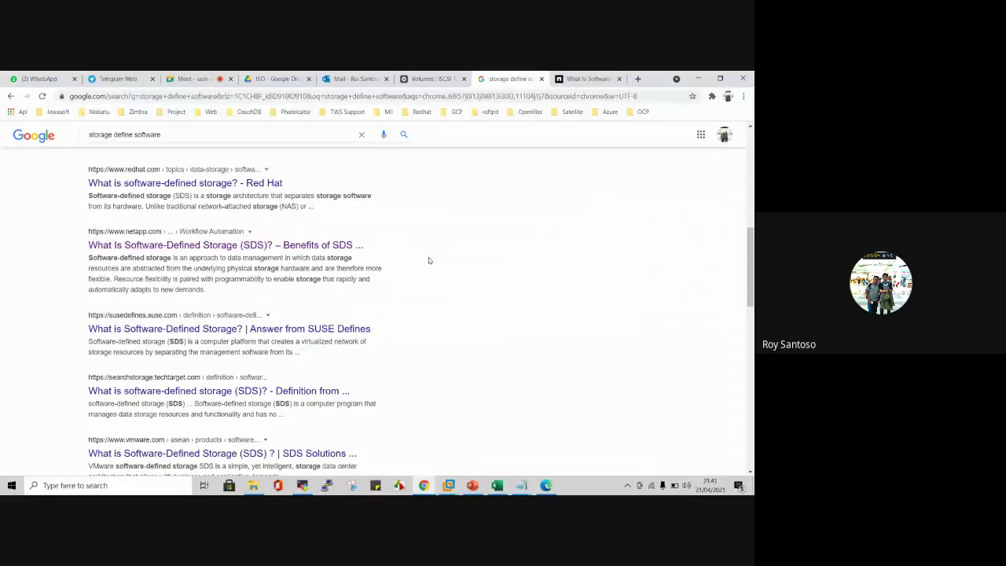
Step: Refine the Google search to 'software defined storage examples'
scroll(428, 260, "down", 2)
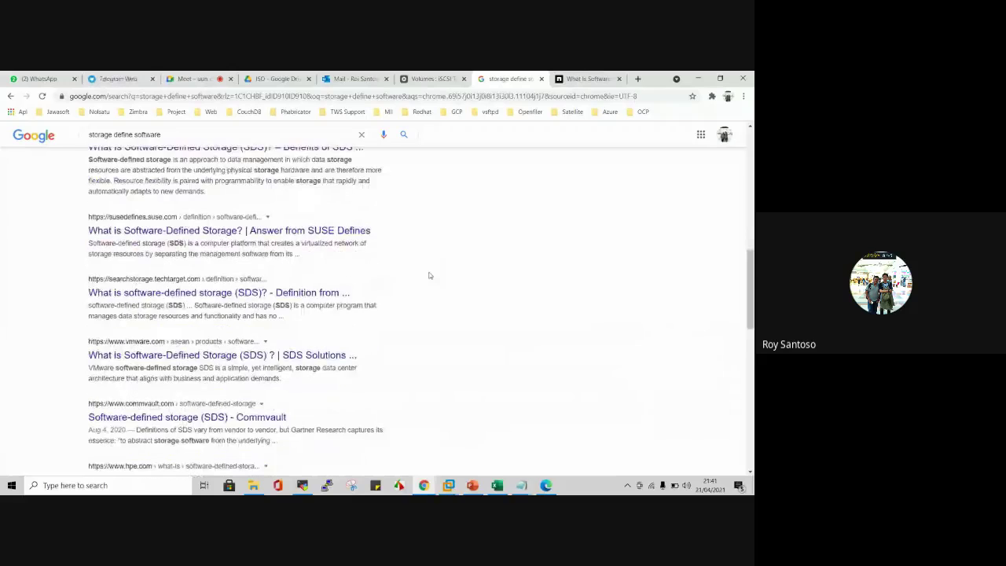
scroll(429, 275, "down", 2)
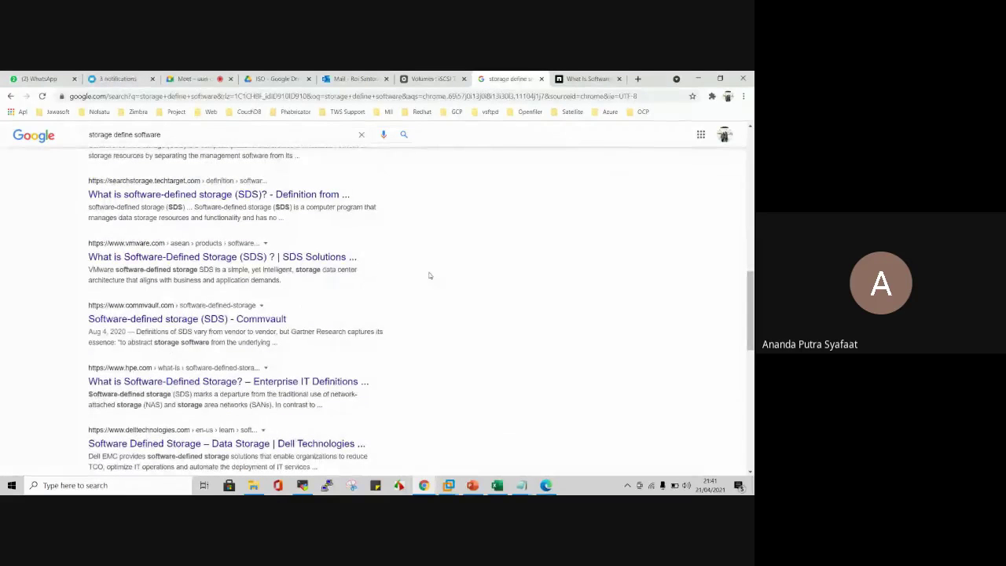
scroll(429, 275, "up", 10)
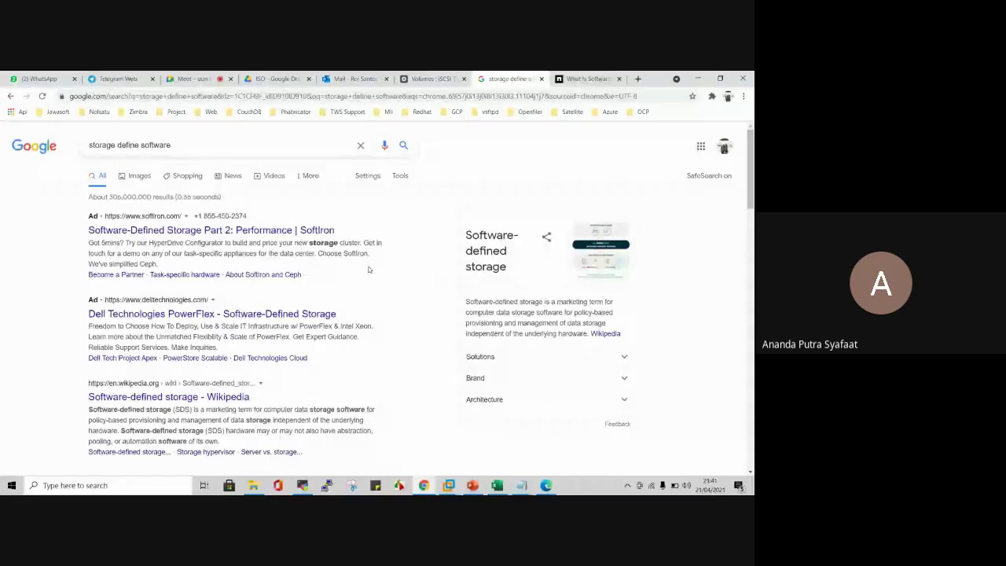
left_click(272, 154)
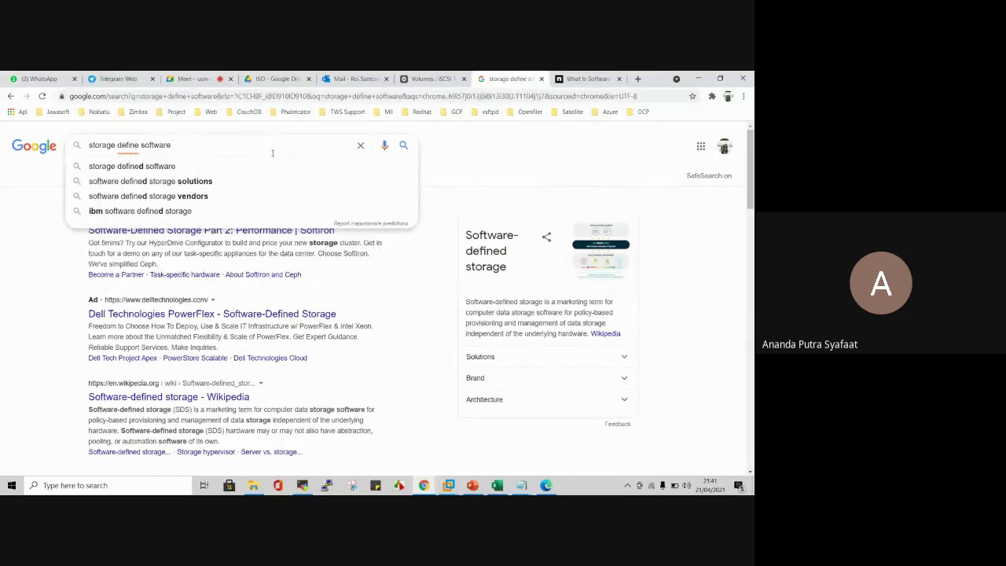
type("e")
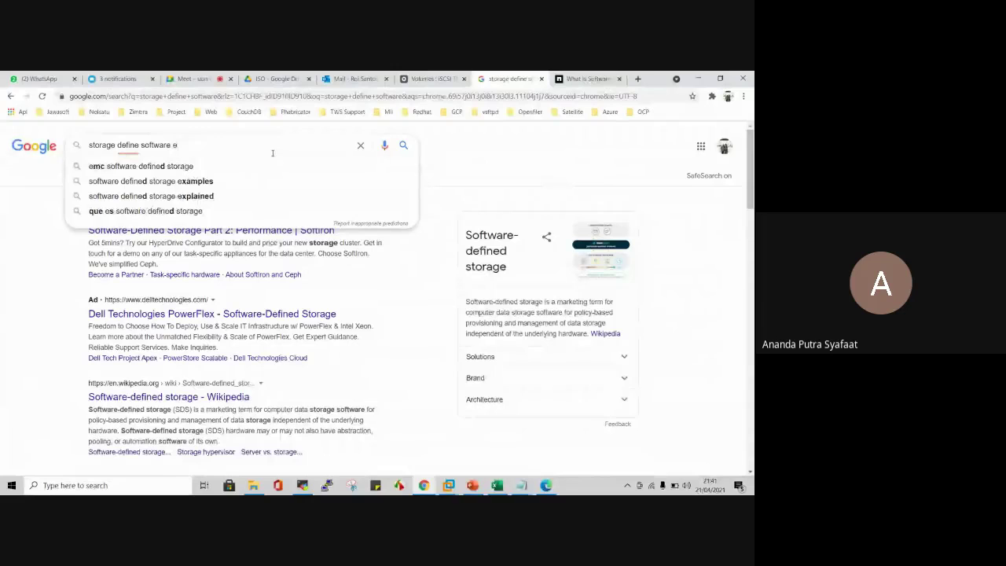
type("xa")
key("Down")
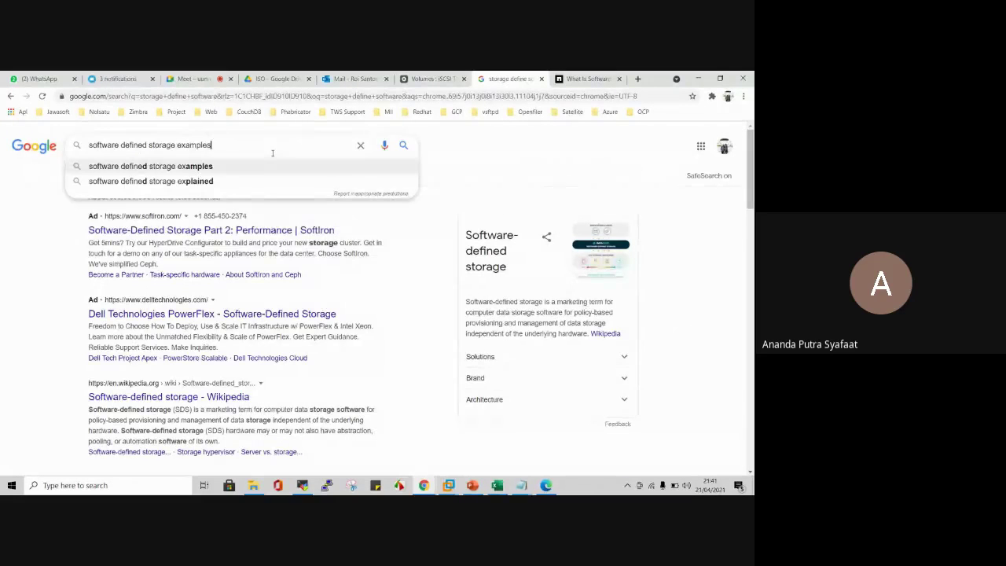
key("Return")
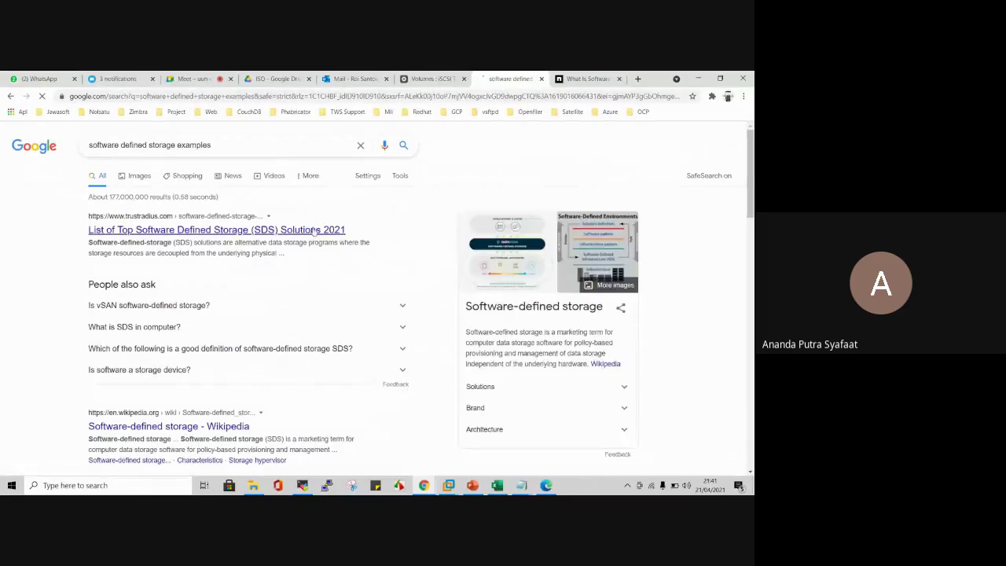
Step: Open TrustRadius's top SDS solutions list in a new tab and view it
right_click(295, 229)
left_click(307, 236)
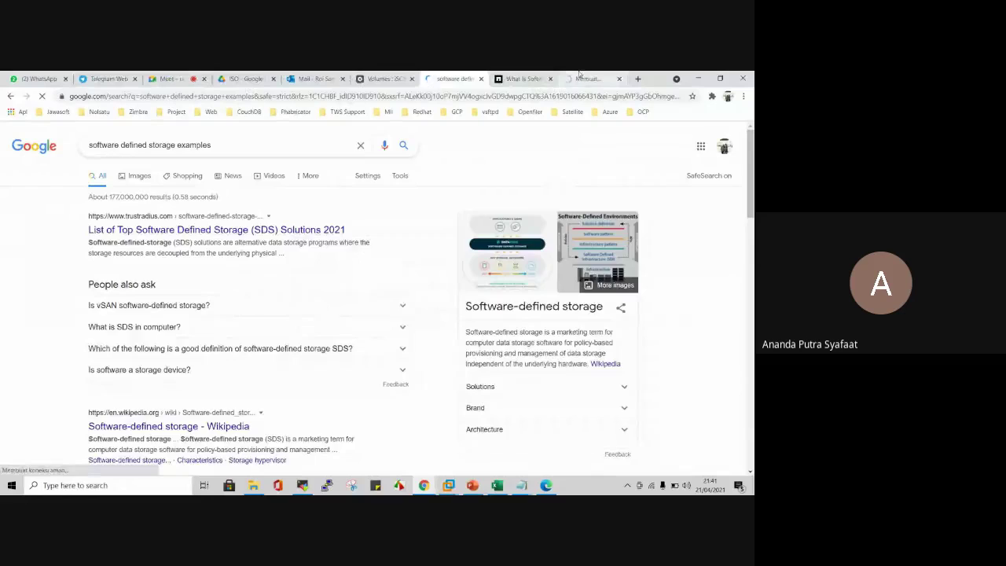
key("ctrl+9")
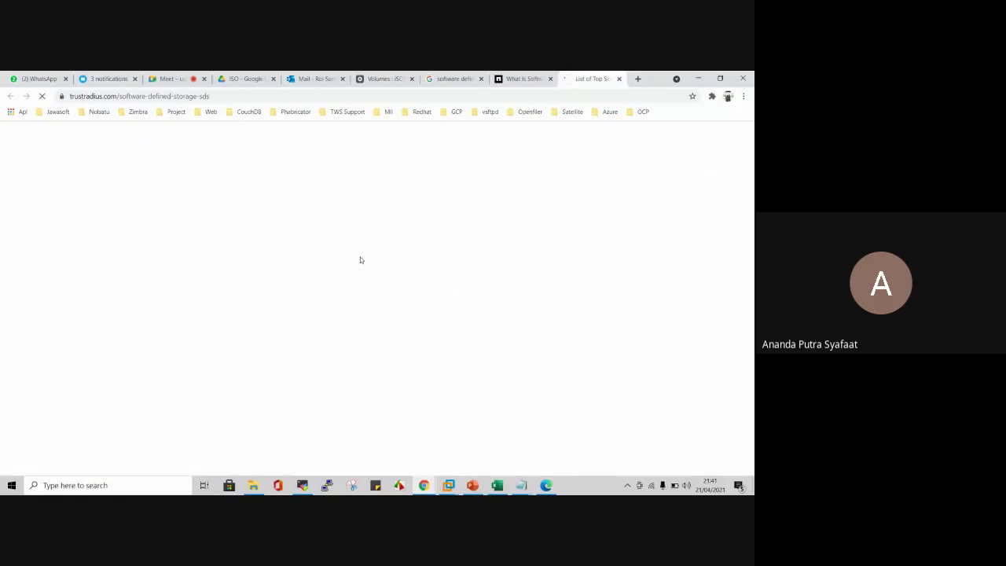
Step: Scroll through TrustRadius's Software Defined Storage overview
scroll(352, 246, "down", 4)
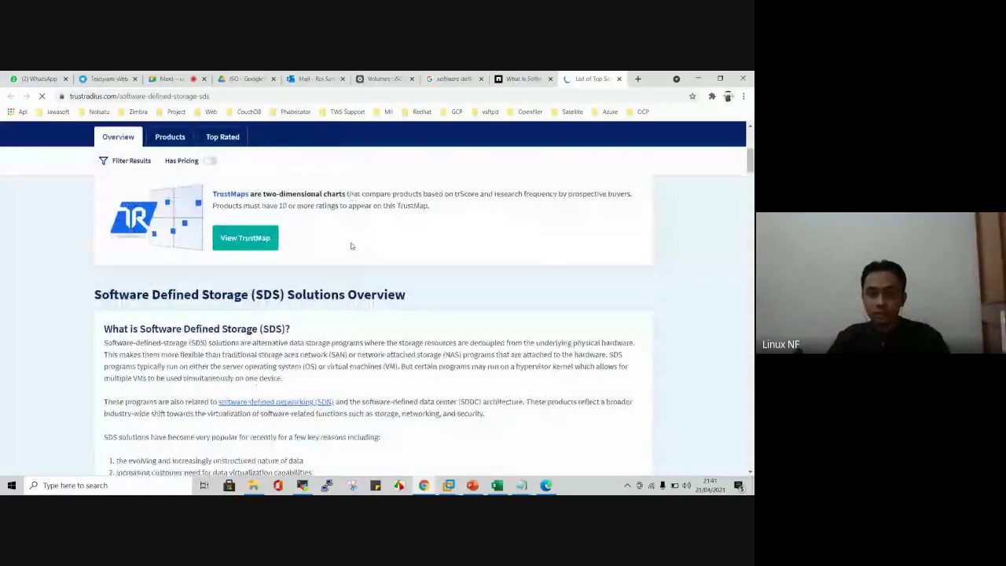
scroll(352, 246, "down", 2)
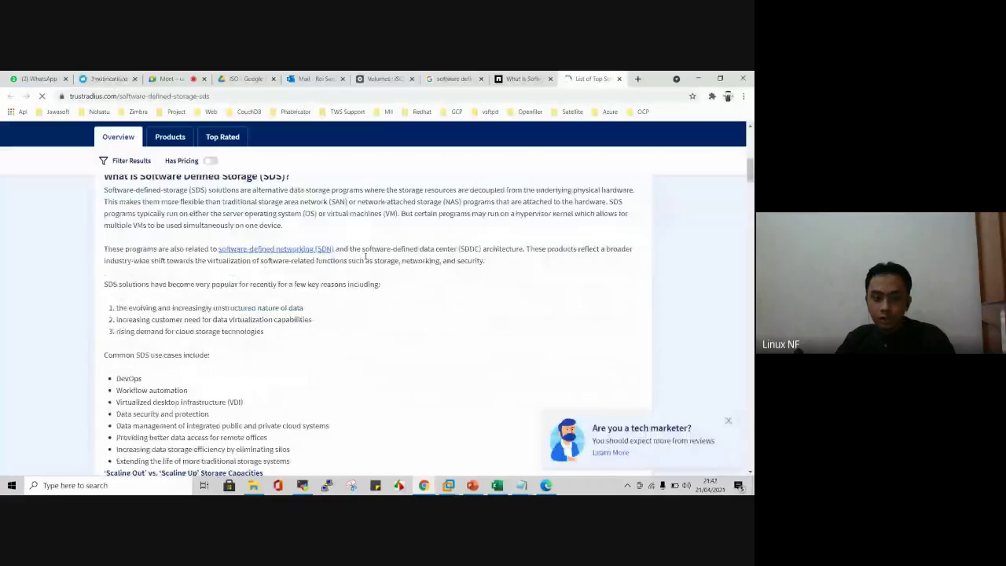
scroll(366, 256, "down", 5)
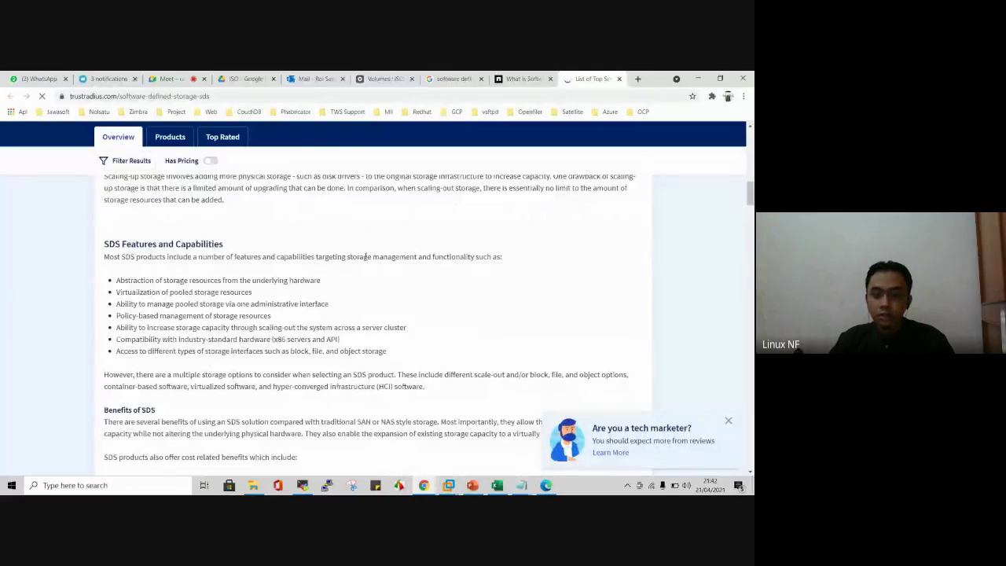
scroll(366, 255, "down", 3)
scroll(364, 255, "down", 2)
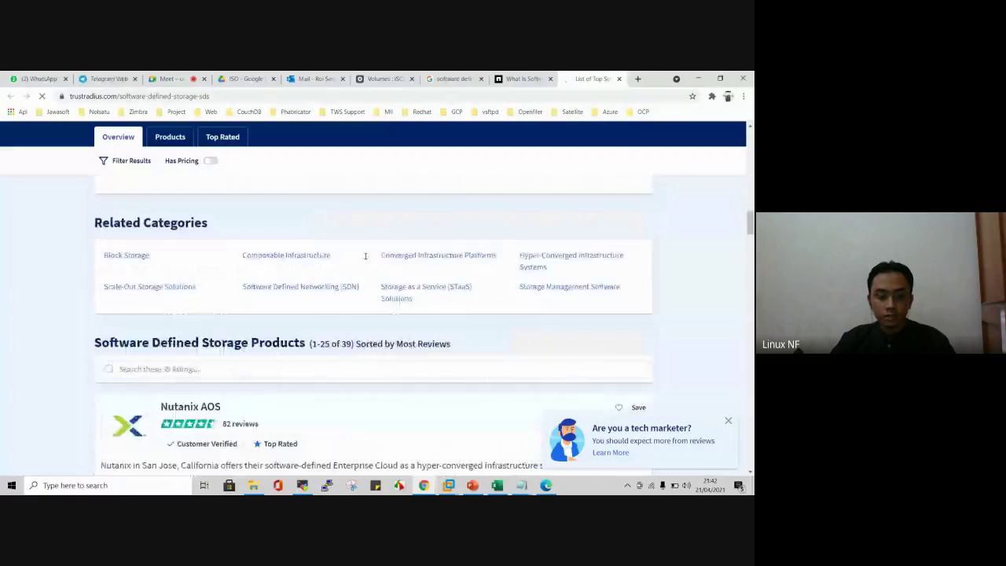
scroll(365, 256, "up", 8)
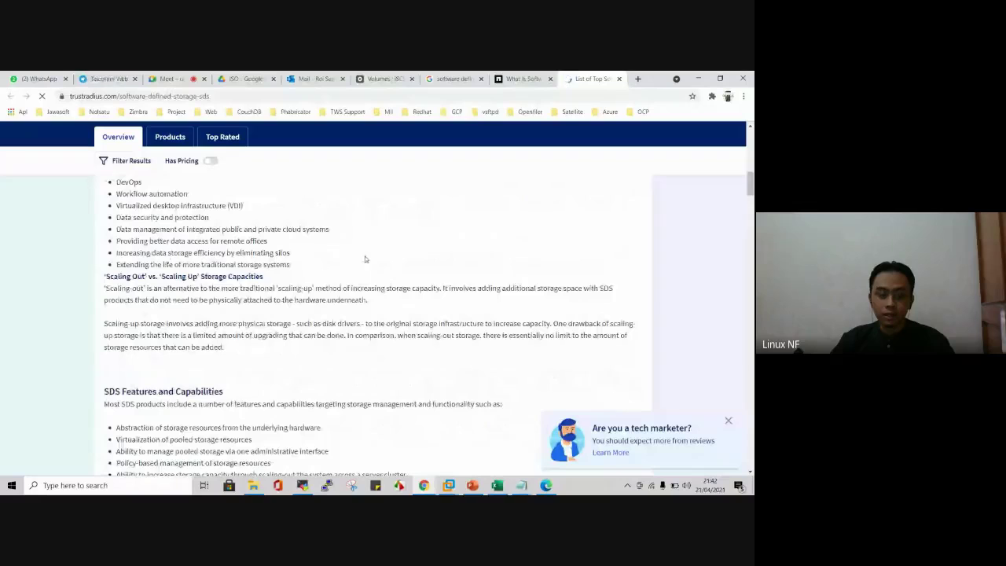
scroll(364, 259, "up", 1)
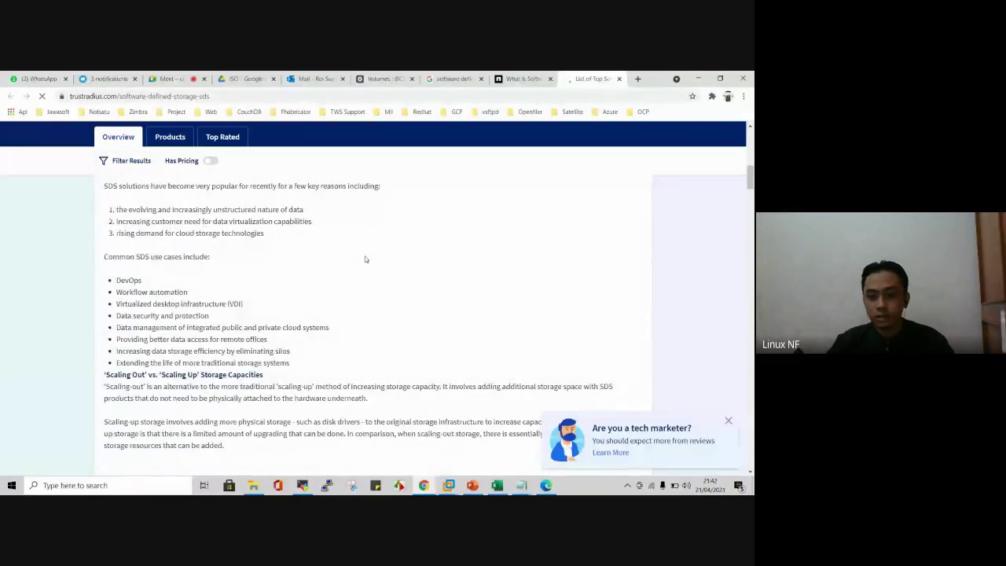
scroll(364, 259, "up", 1)
scroll(364, 258, "up", 1)
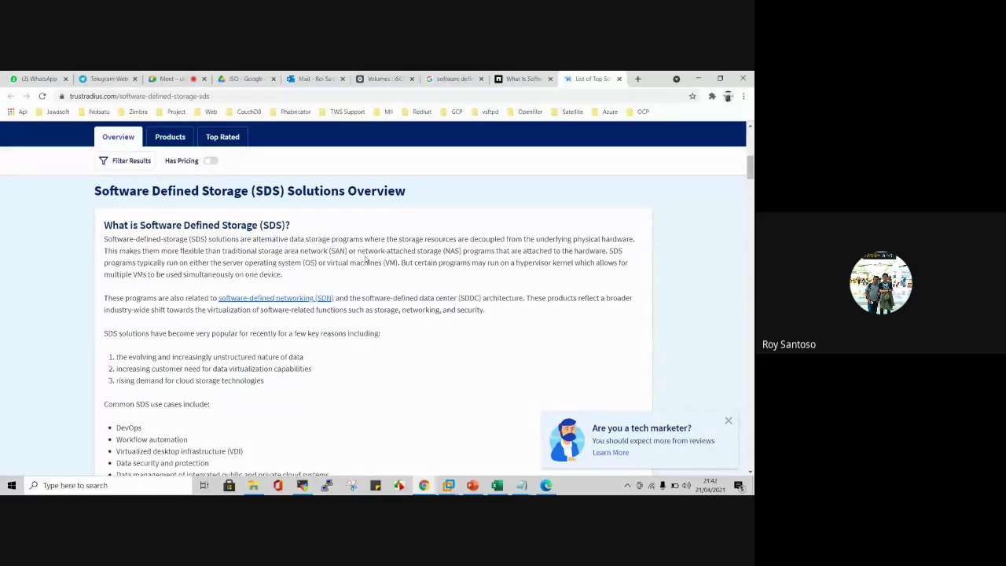
Step: Check the Cluster1 and Cluster2 consoles in VMware Workstation, then return to MobaXterm
left_click(448, 484)
left_click(314, 428)
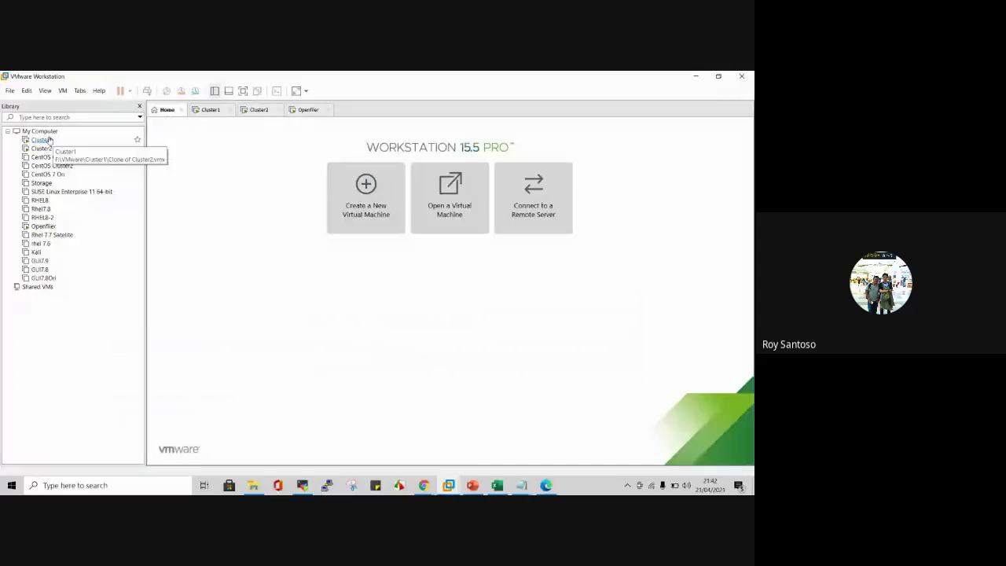
left_click(217, 111)
left_click(259, 109)
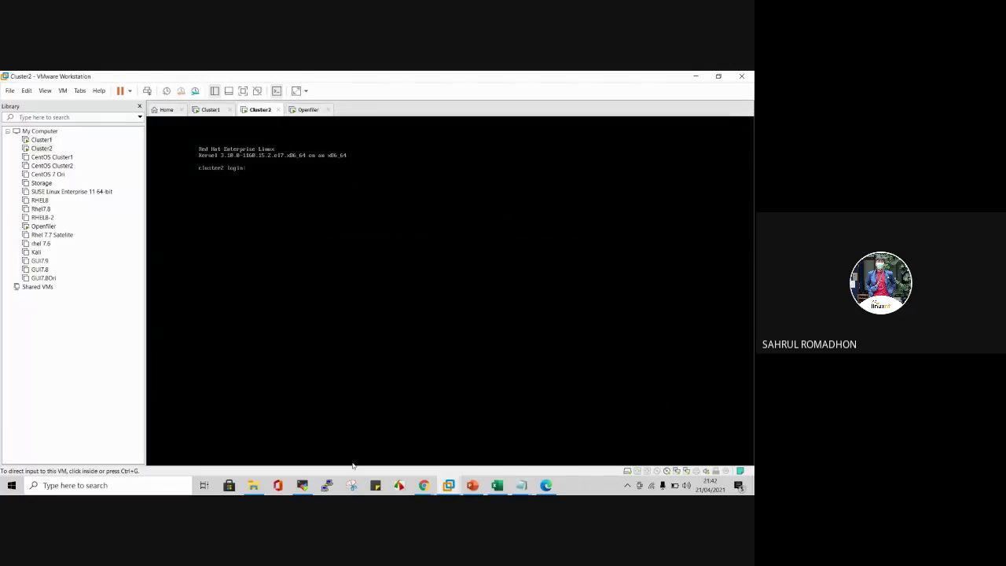
left_click(302, 485)
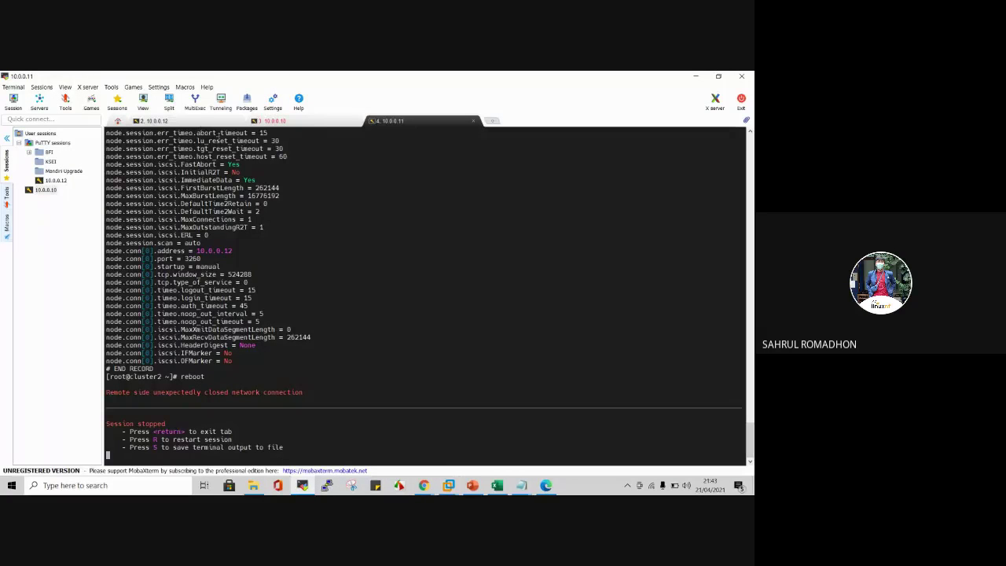
Step: Restart the 10.0.0.10 SSH session and log in as root
left_click(277, 121)
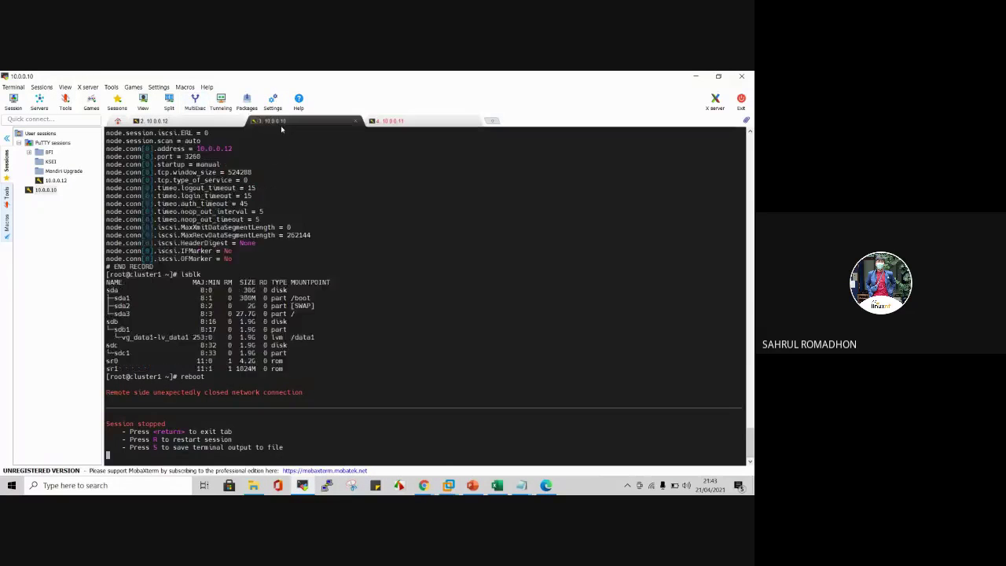
type("r")
type("root")
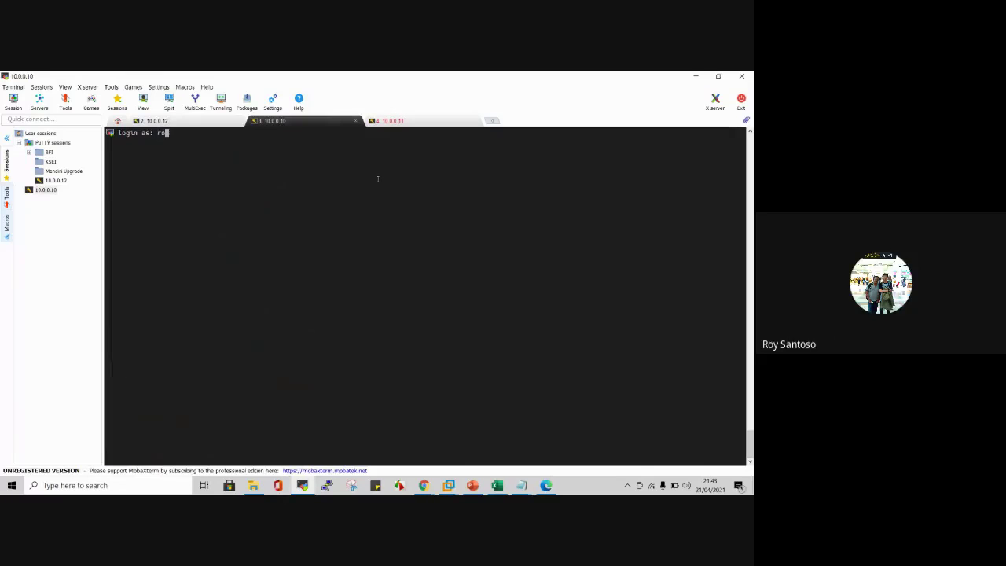
key("Return")
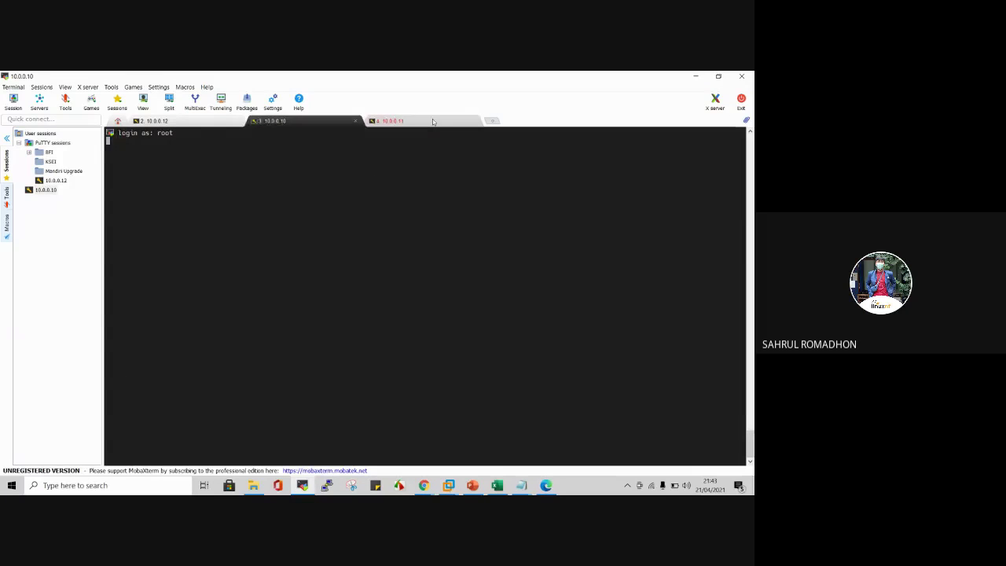
Step: Restart the 10.0.0.11 SSH session and log in as root
left_click(432, 119)
type("r")
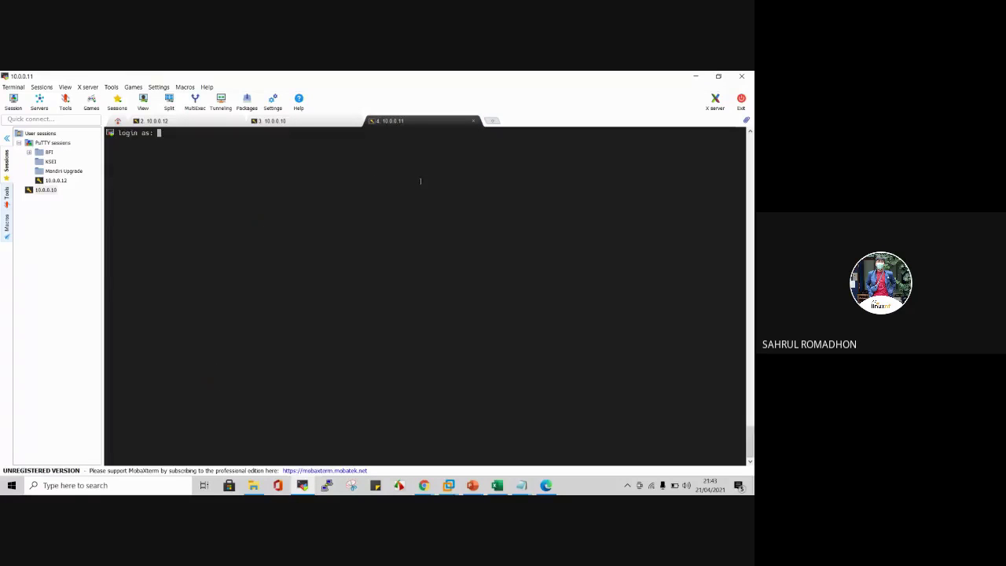
type("root")
key("Return")
left_click(423, 484)
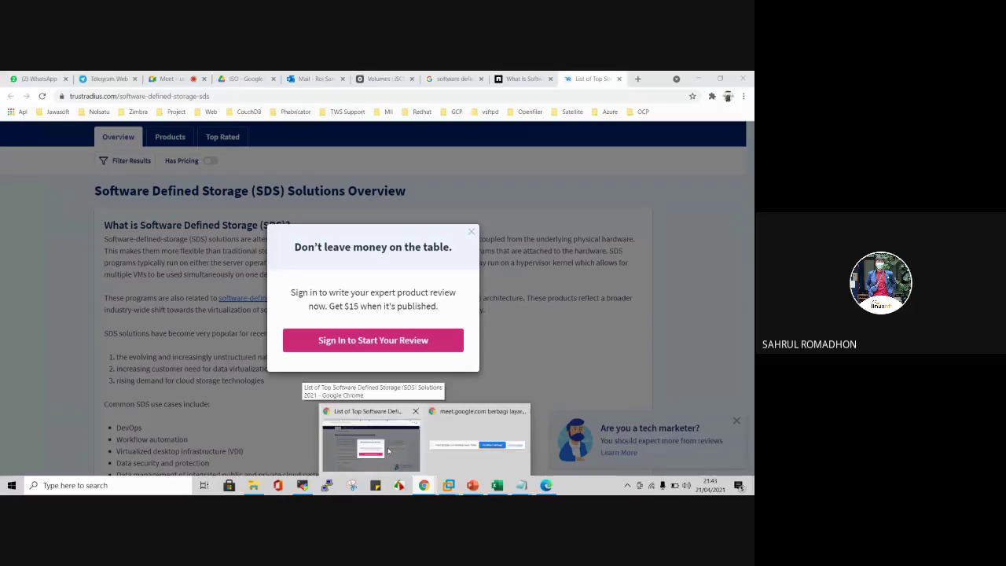
Step: Switch to the Google Meet call, then open the Red Hat High Availability Clustering PDF
left_click(384, 448)
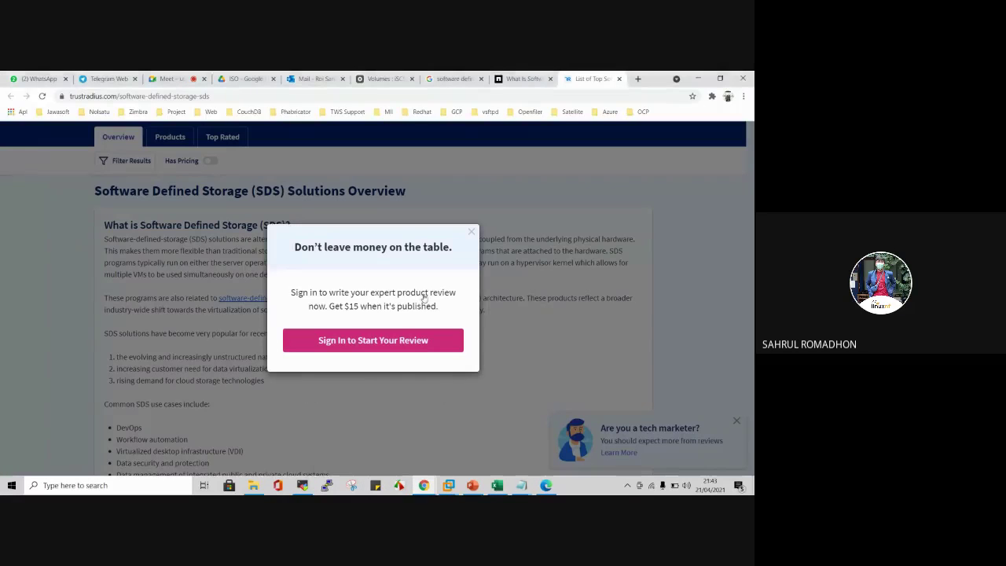
left_click(170, 79)
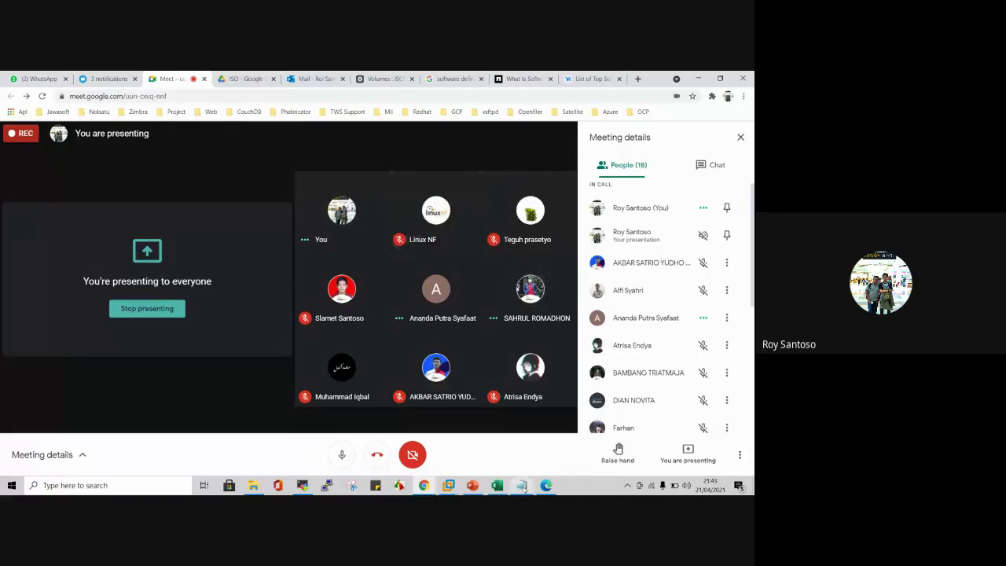
left_click(553, 488)
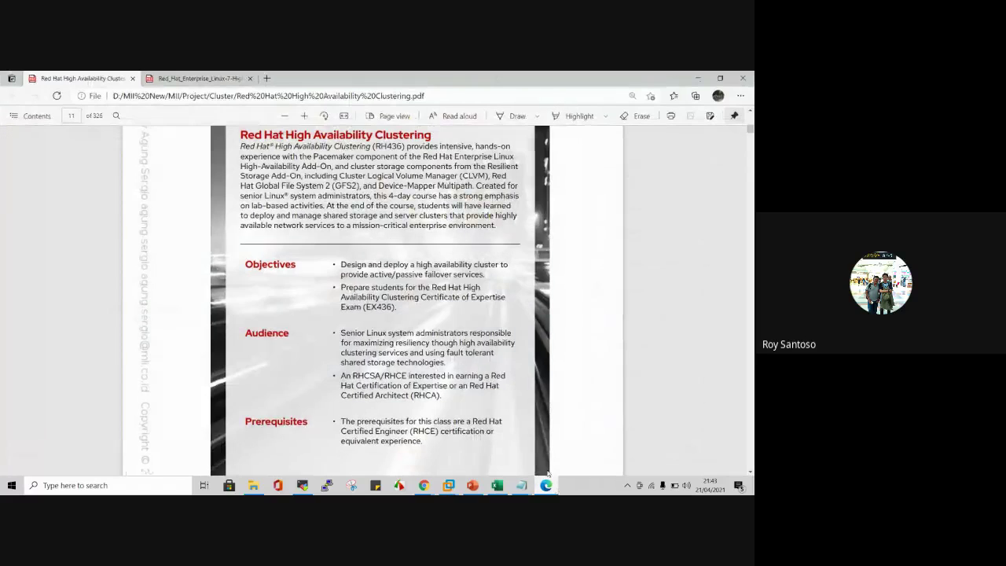